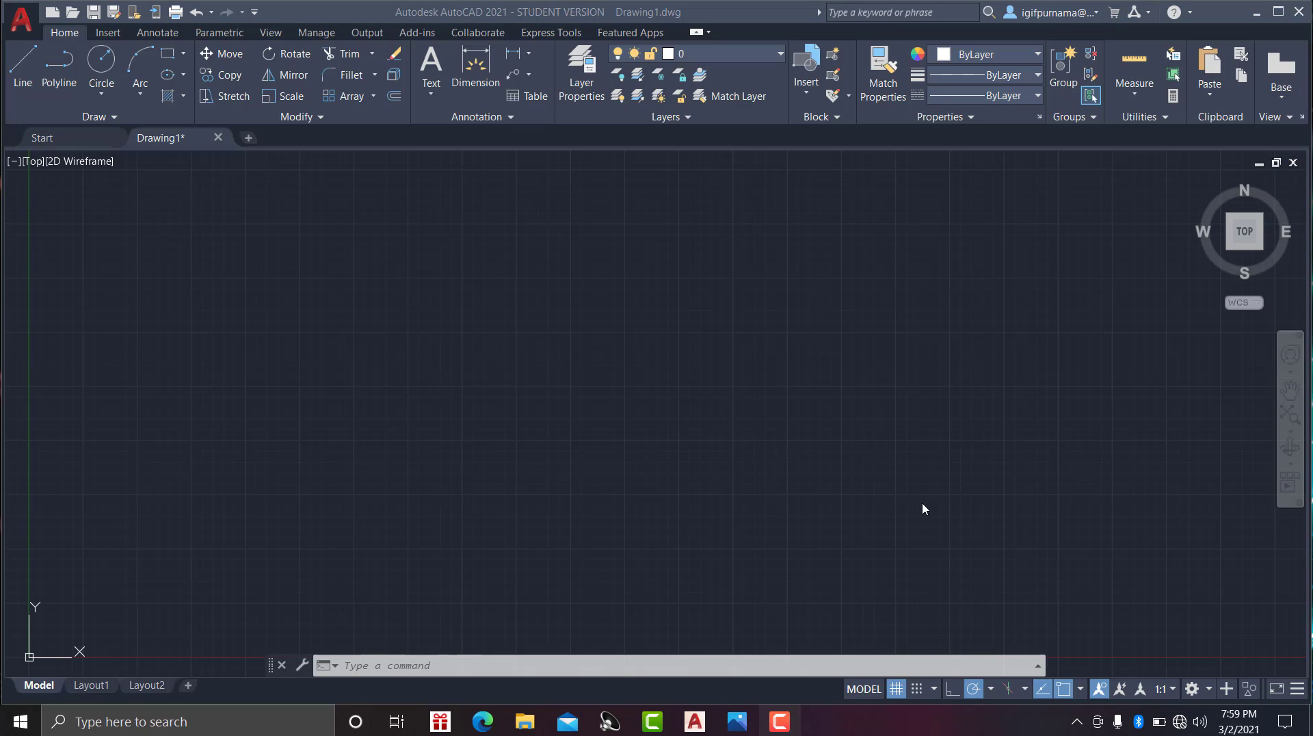
Choose 3D Modeling from the status-bar workspace list.
left_click(1201, 691)
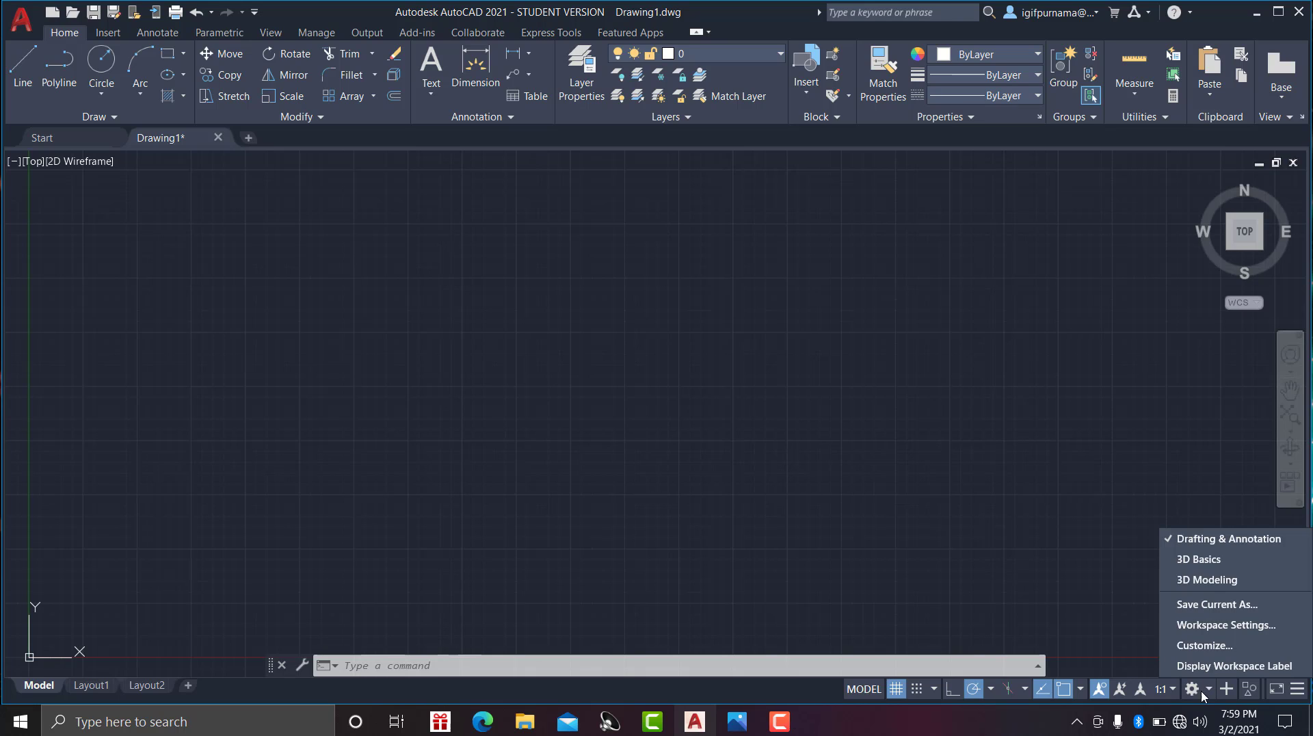
left_click(1214, 581)
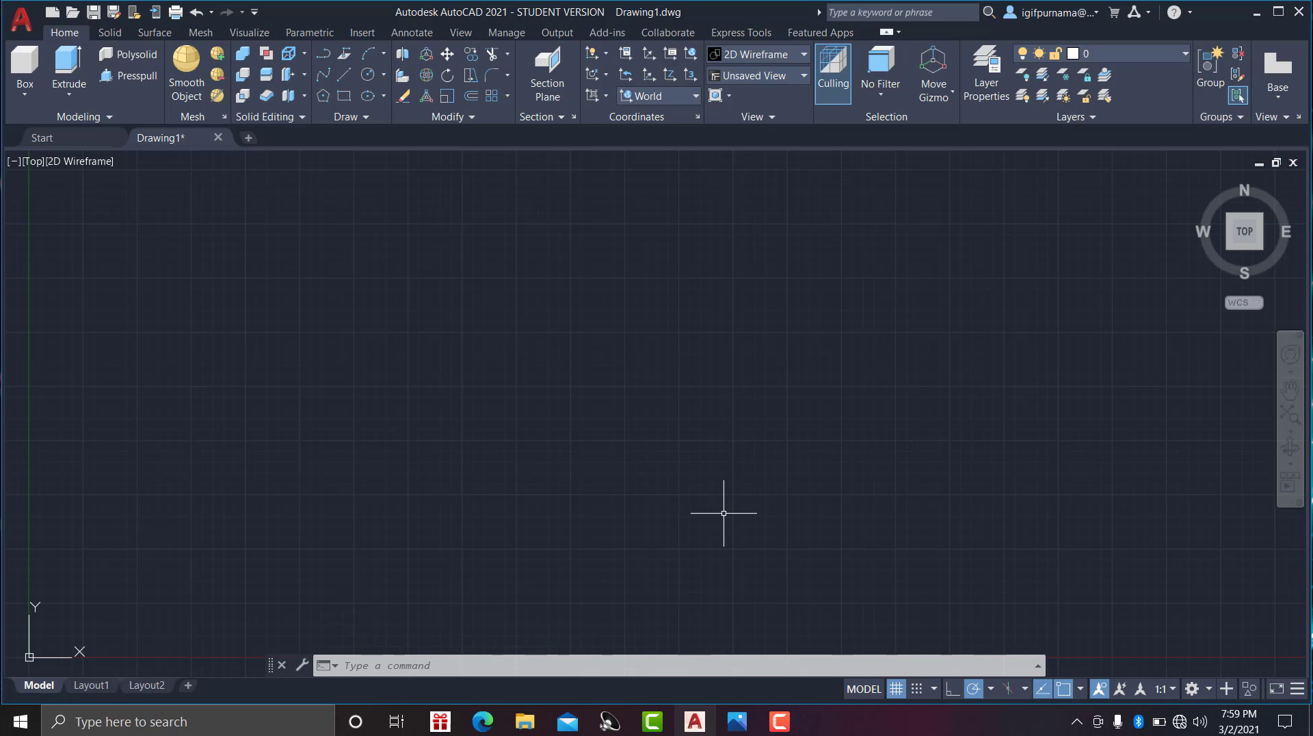
left_click(933, 689)
left_click(950, 665)
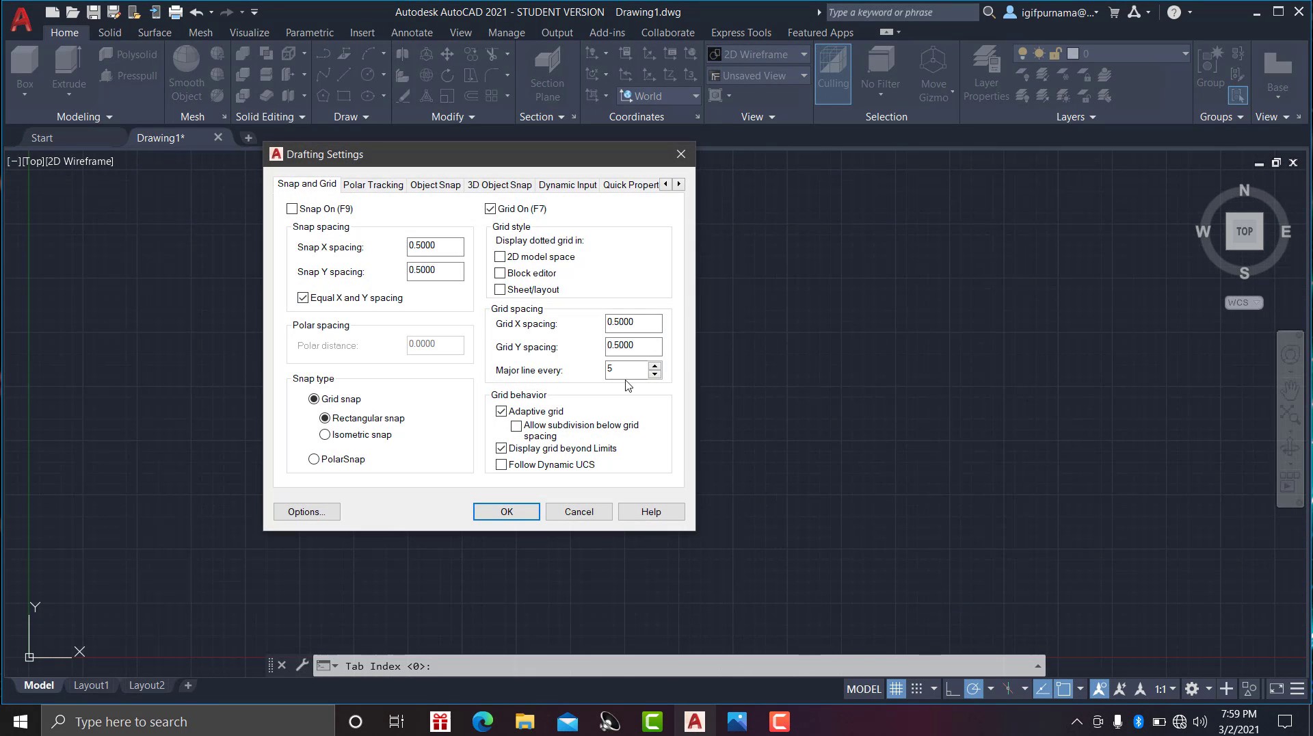
left_click(380, 186)
left_click(435, 186)
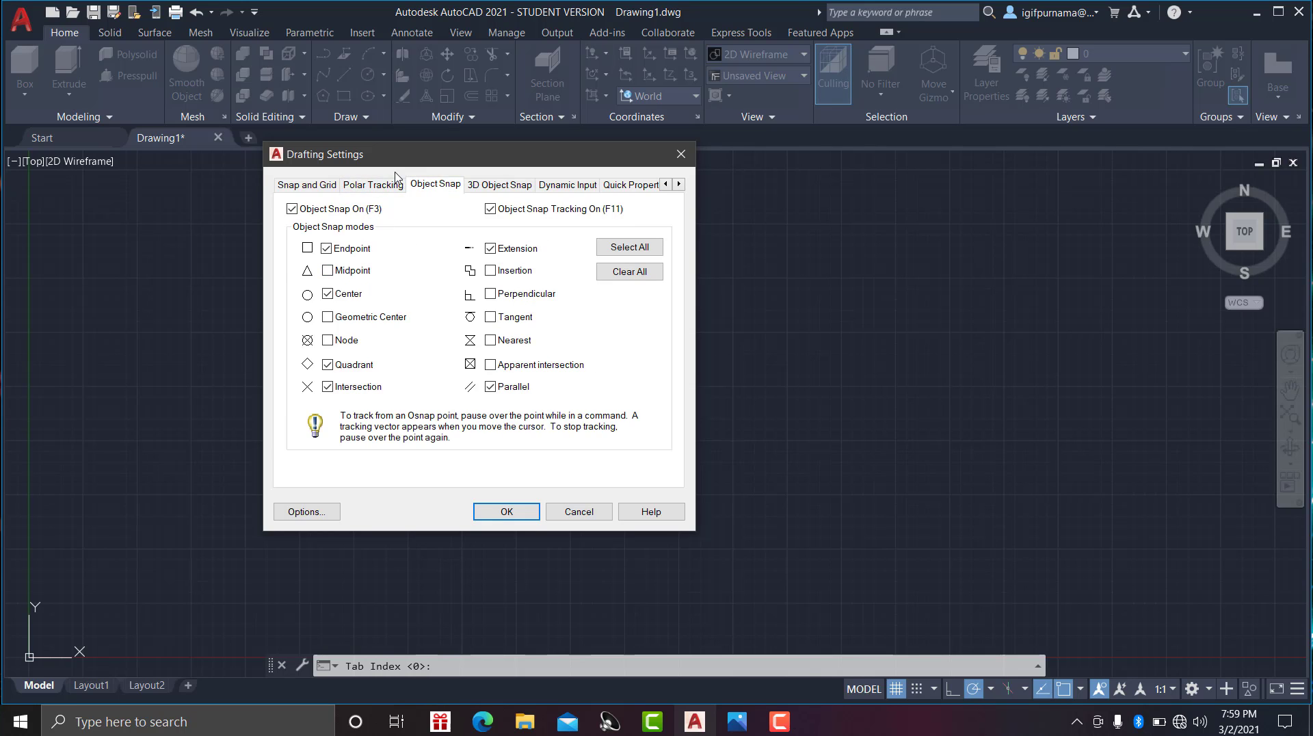
left_click_drag(397, 157, 570, 171)
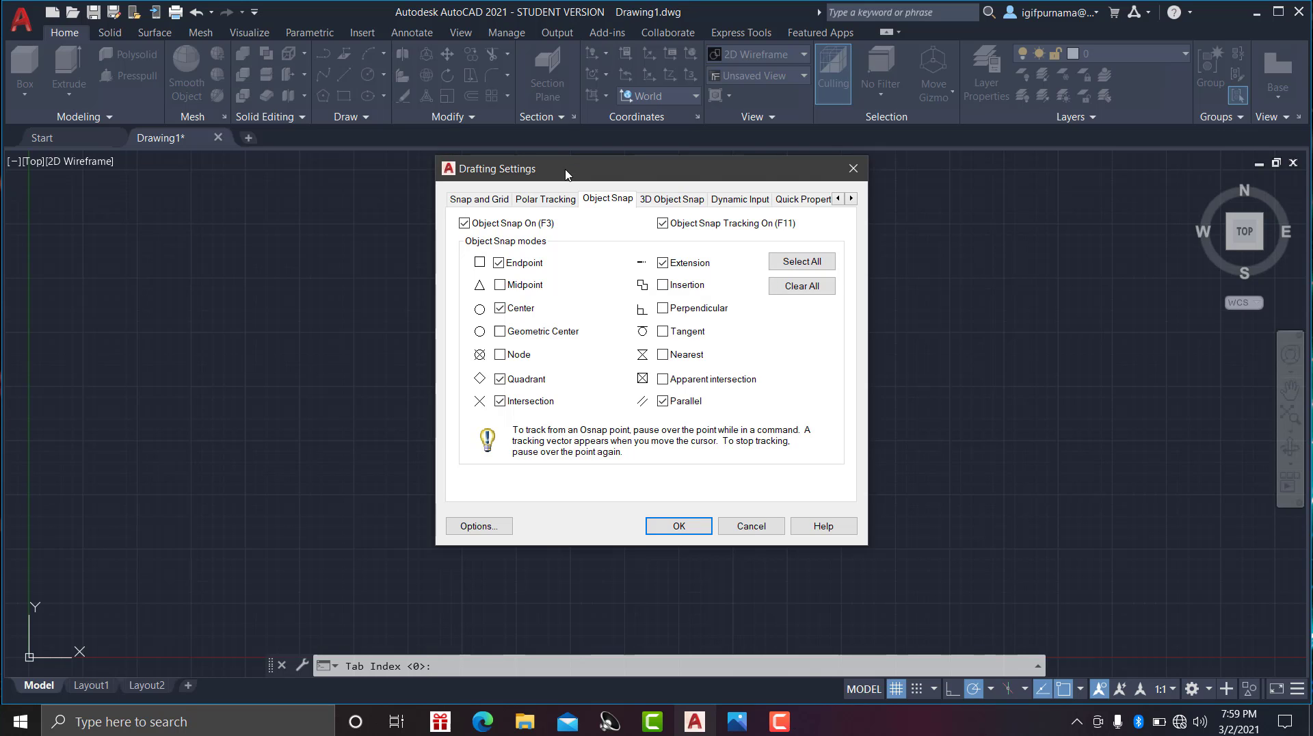
left_click_drag(566, 173, 438, 213)
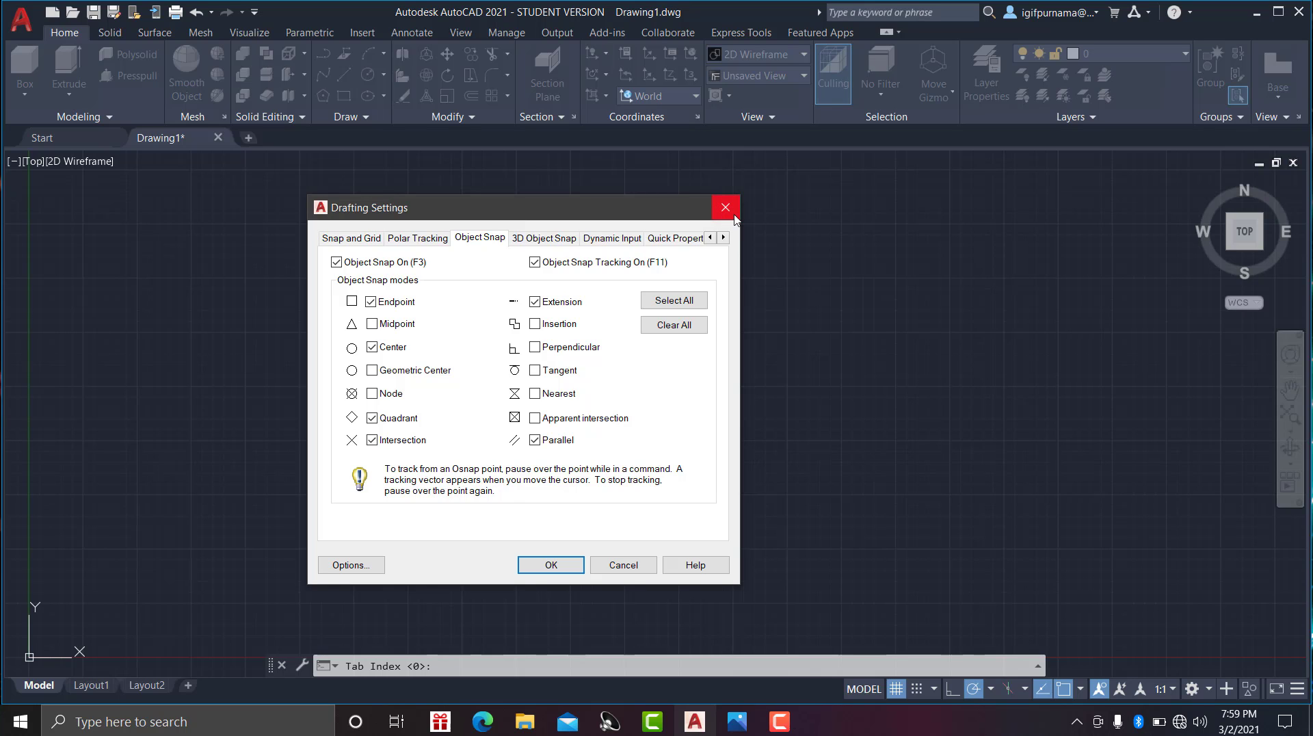
left_click_drag(631, 209, 628, 239)
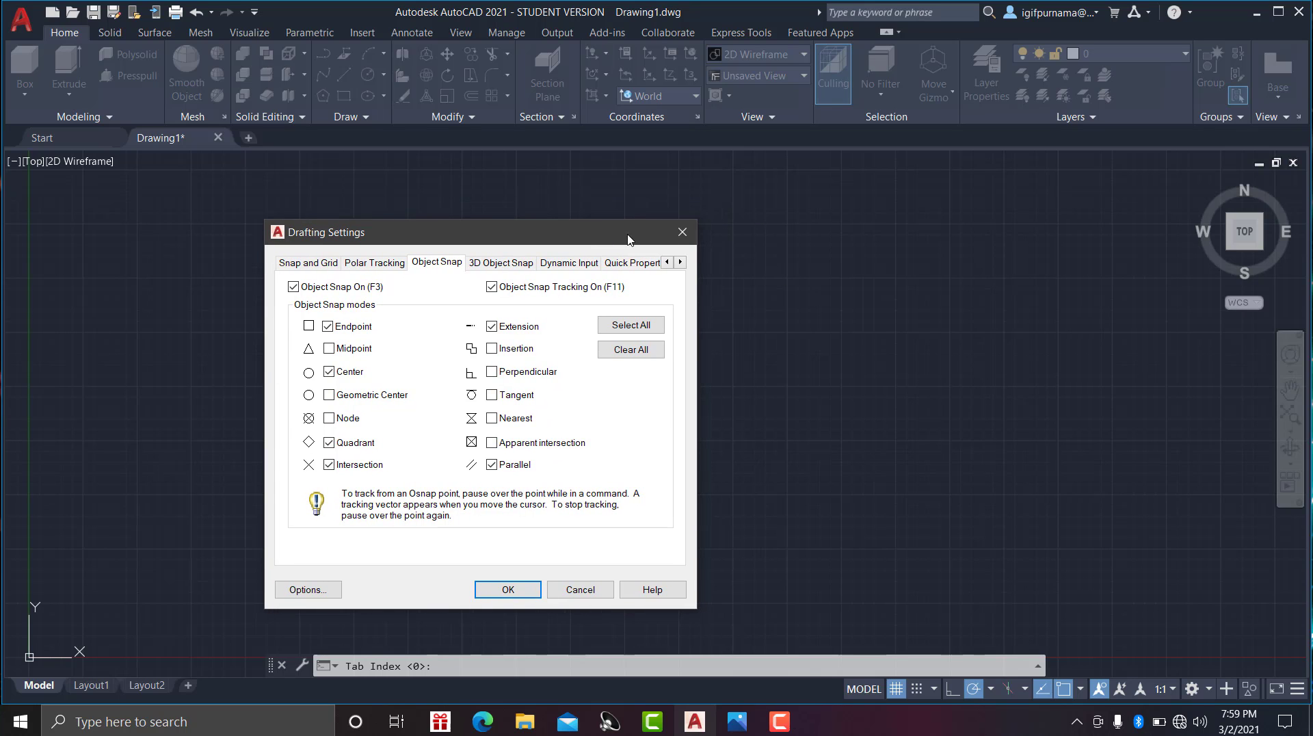
left_click(680, 232)
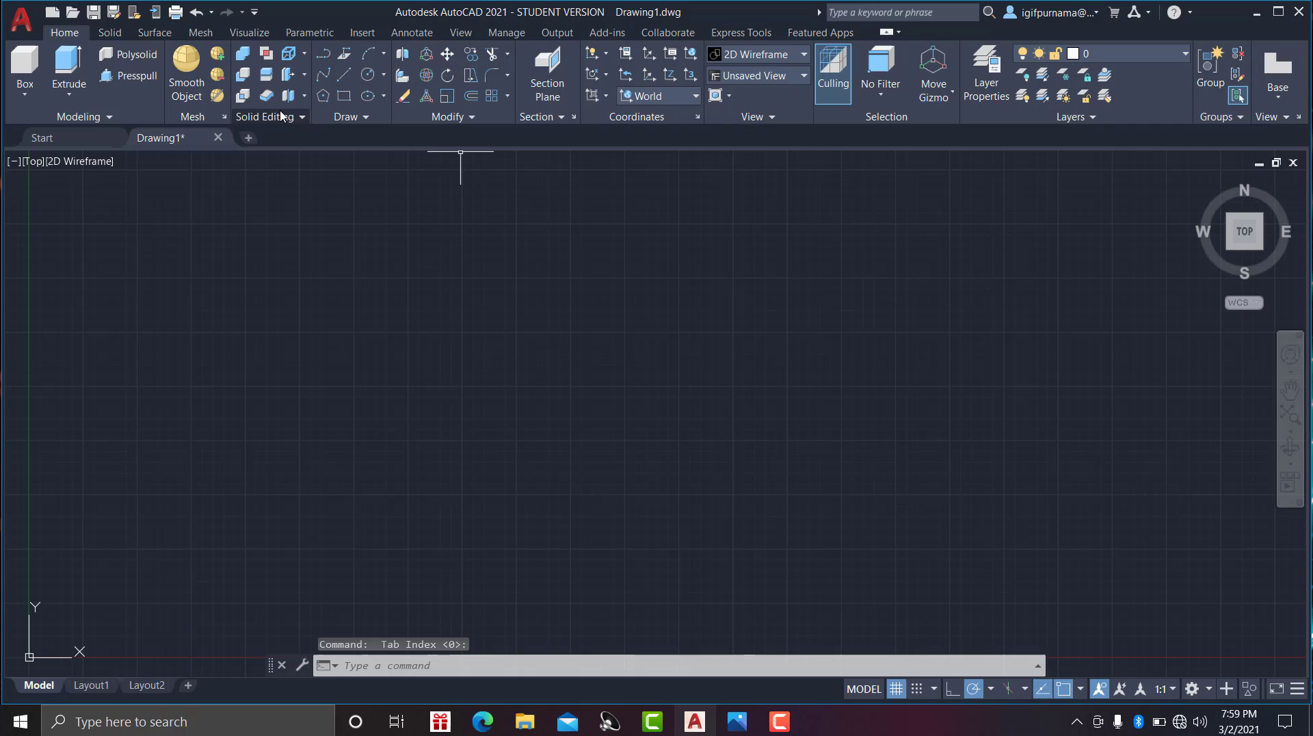
Draw one vertical line near the drawing's middle, then restart LINE.
left_click(344, 73)
left_click(616, 310)
left_click(617, 440)
right_click(617, 441)
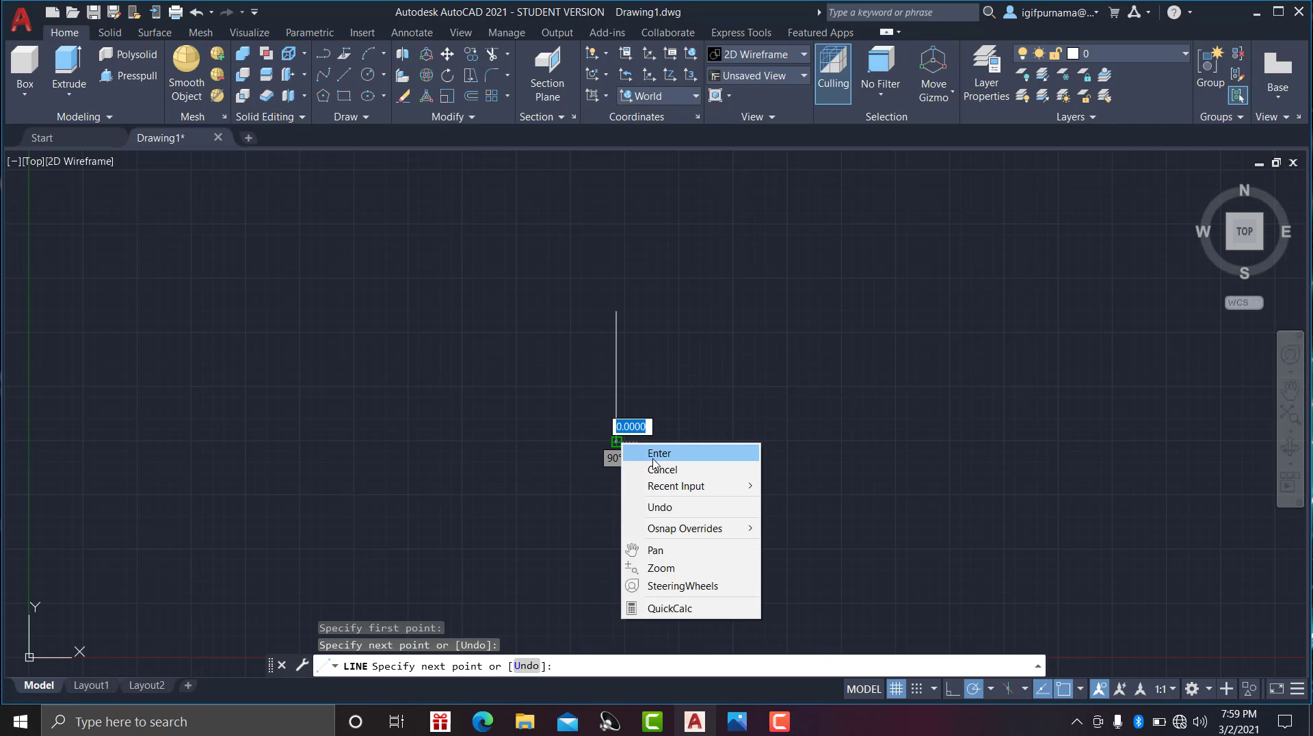
left_click(643, 448)
left_click(345, 75)
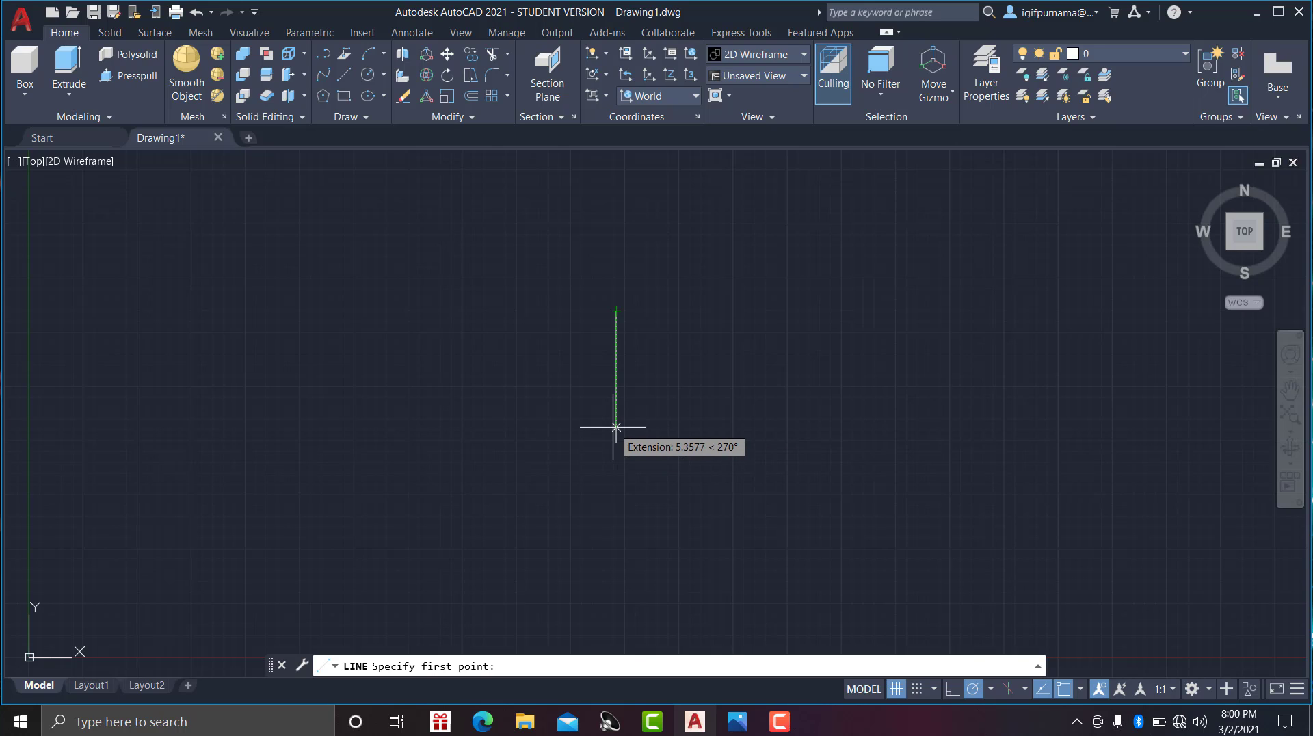
Use Select All on the Object Snap and 3D Object Snap tabs of Drafting Settings.
left_click(937, 693)
left_click(947, 665)
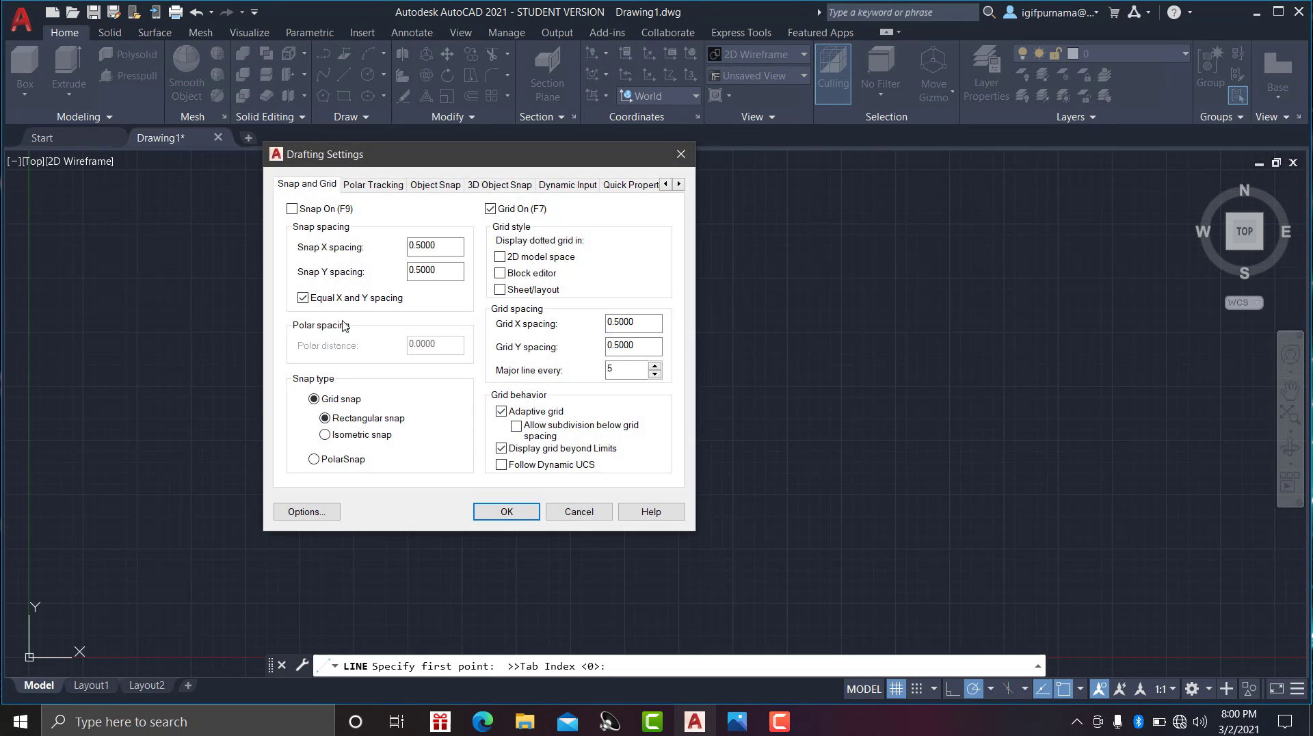
left_click(432, 185)
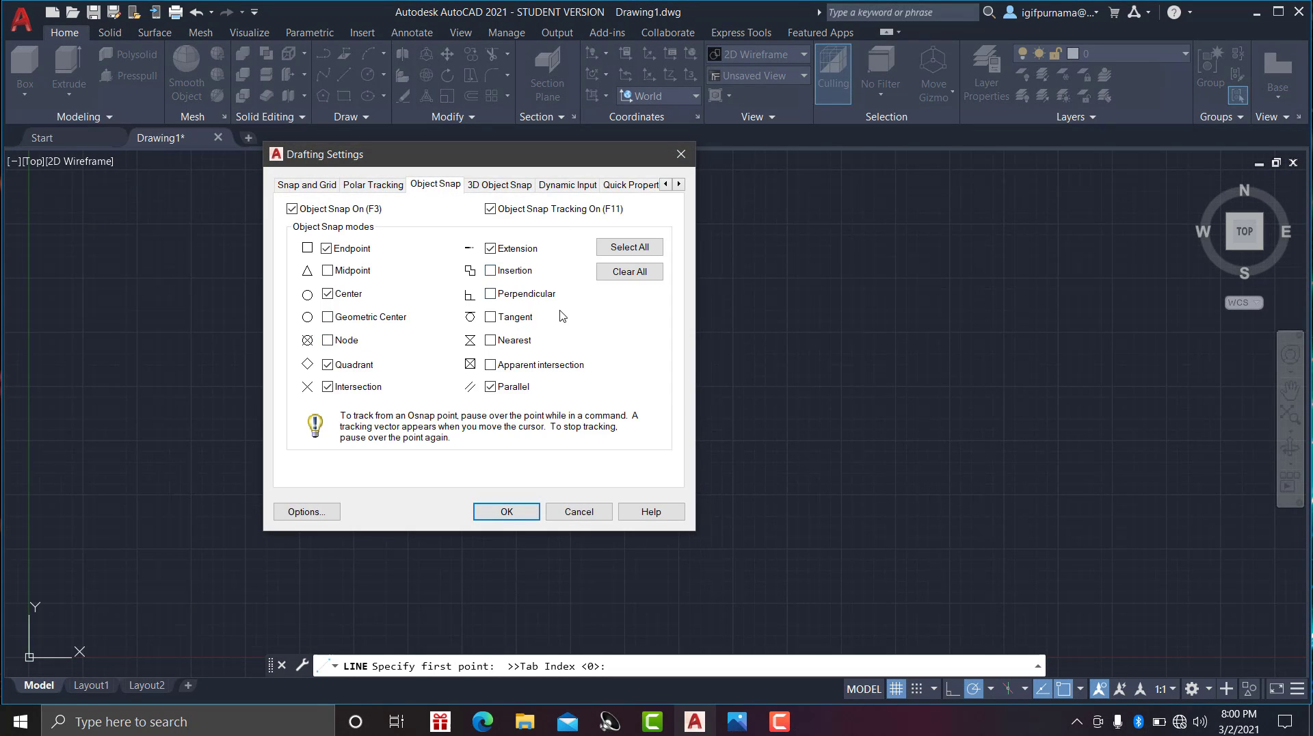
left_click(629, 247)
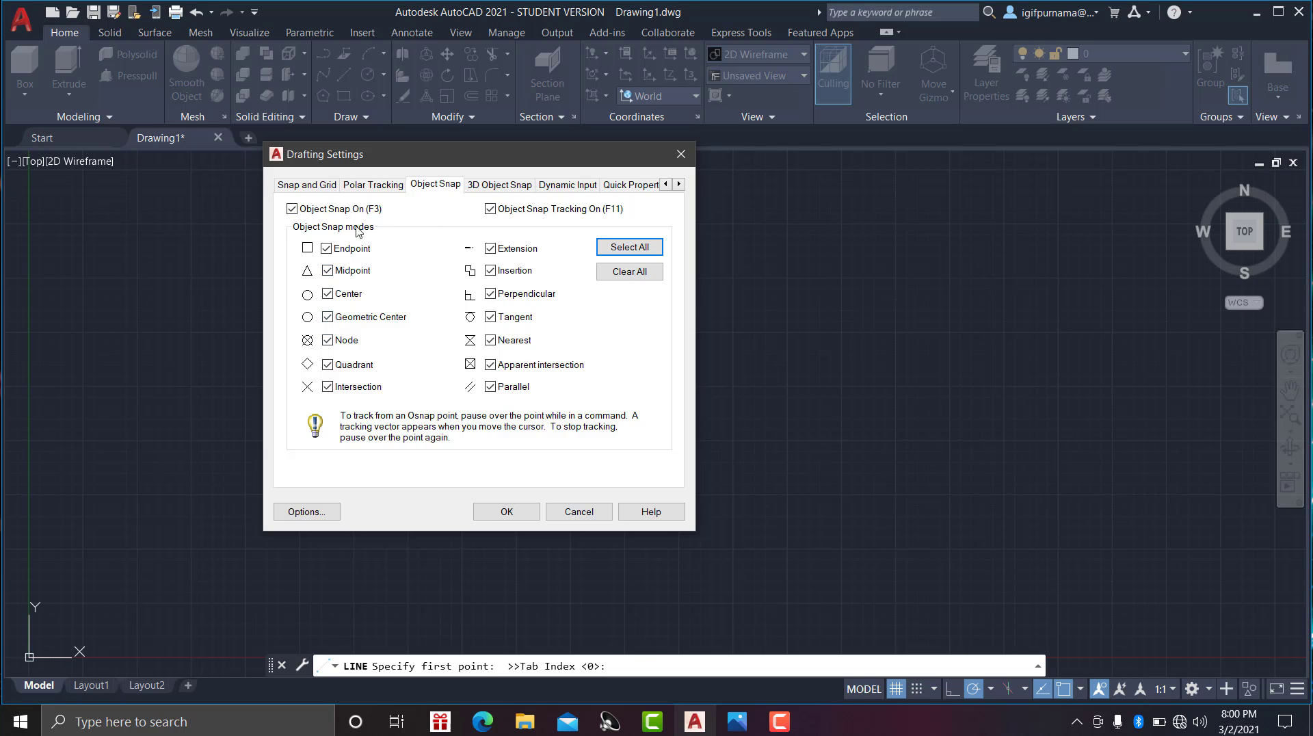
left_click(490, 184)
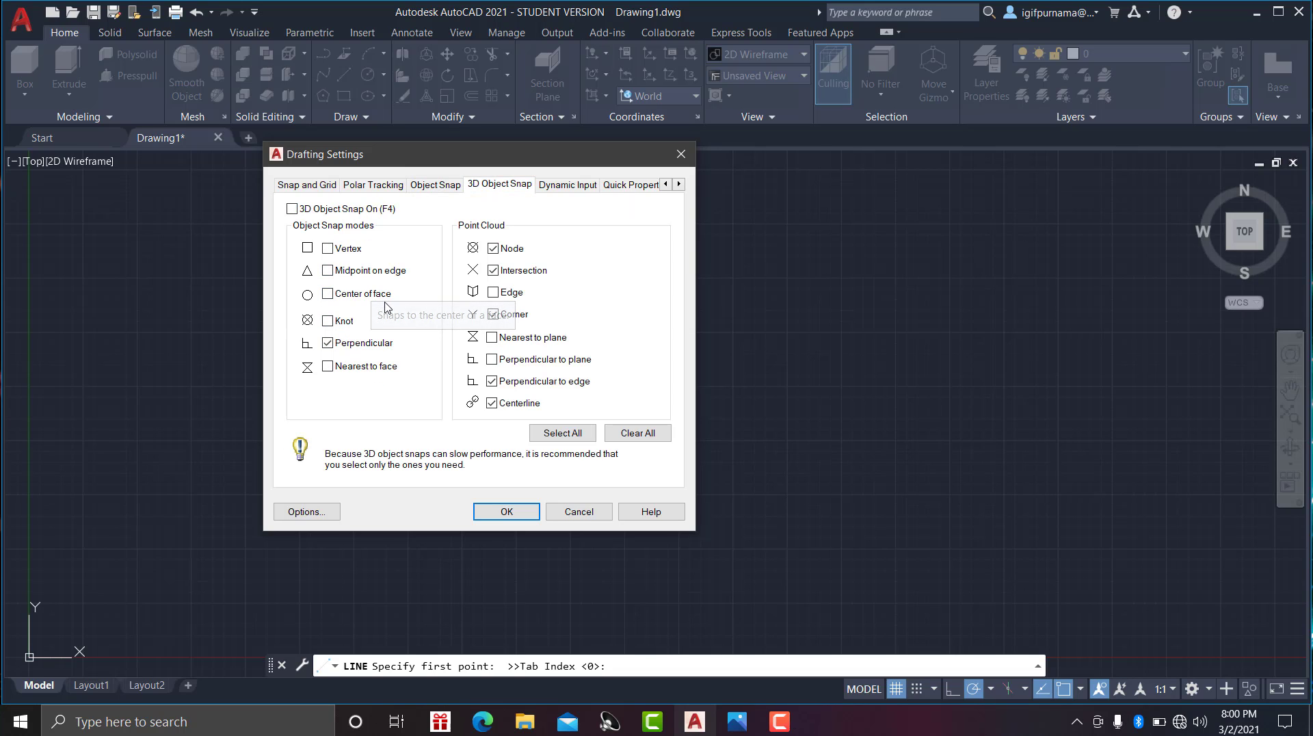
left_click(562, 433)
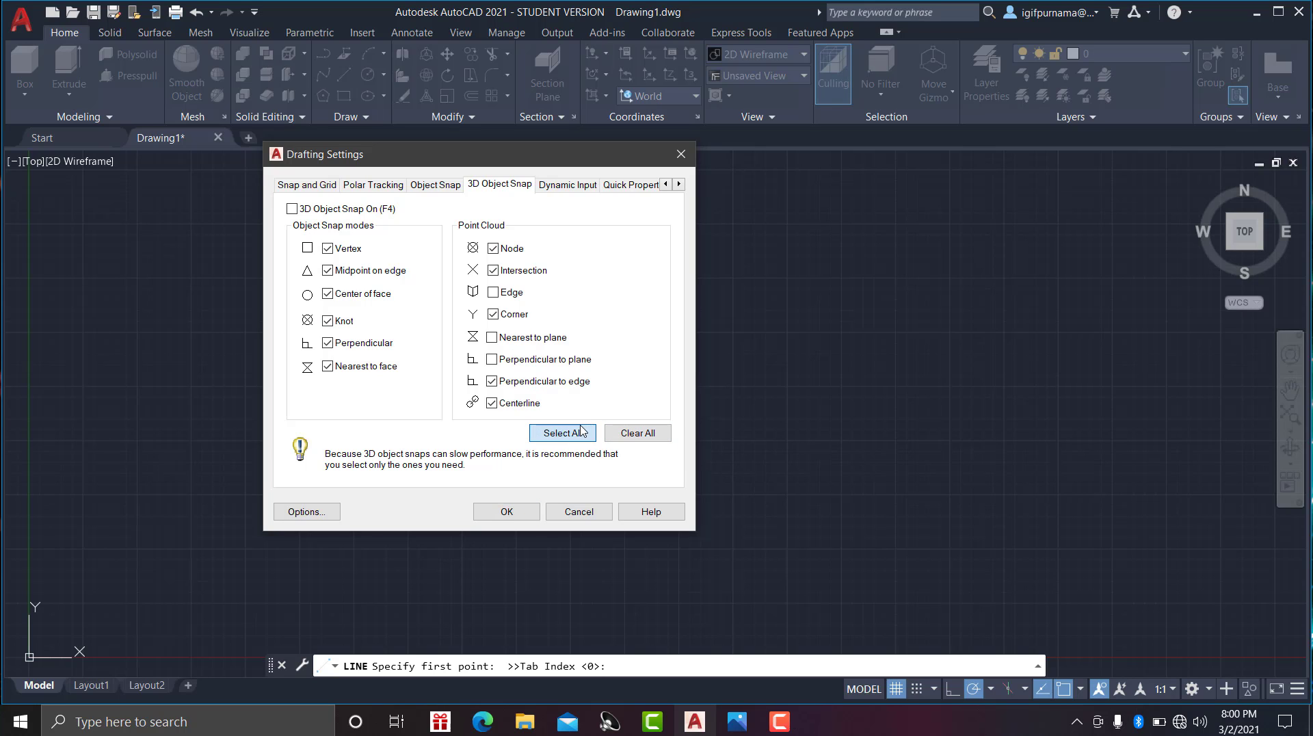
left_click(507, 514)
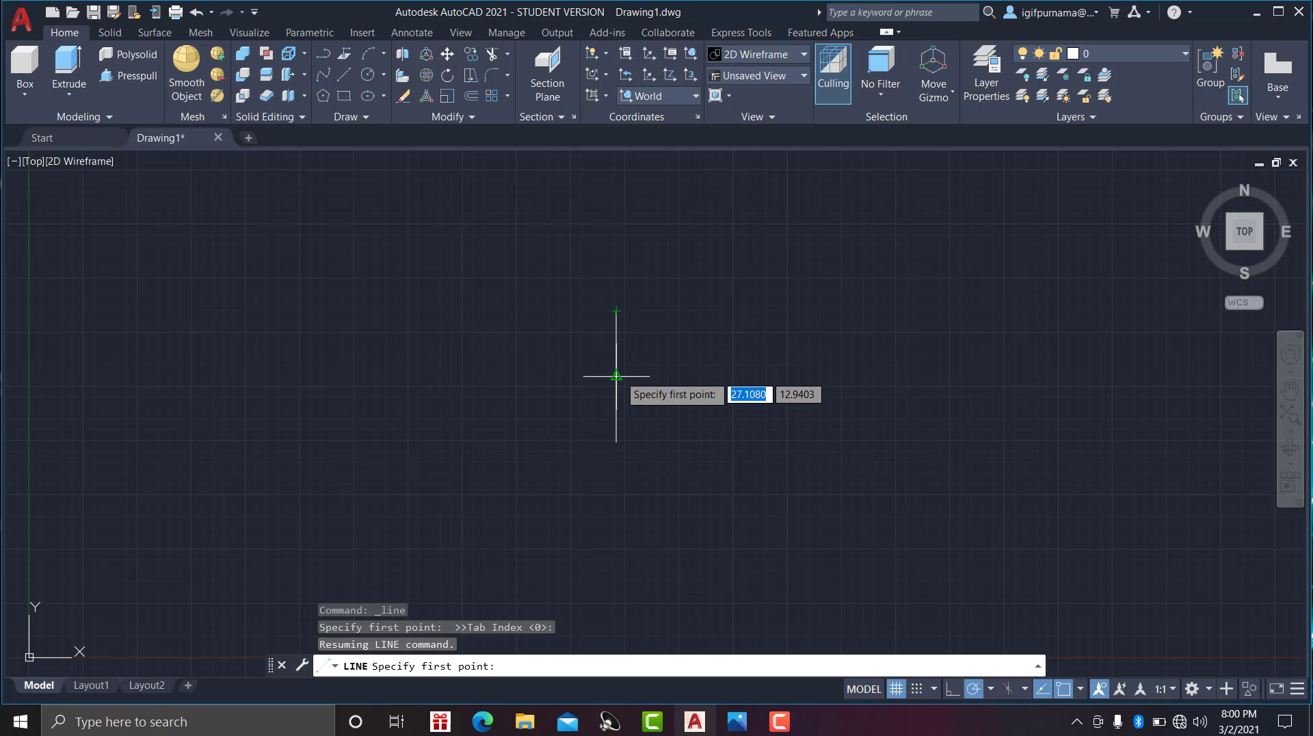
Cancel the pending line and erase the vertical line with a crossing window.
left_click(616, 375)
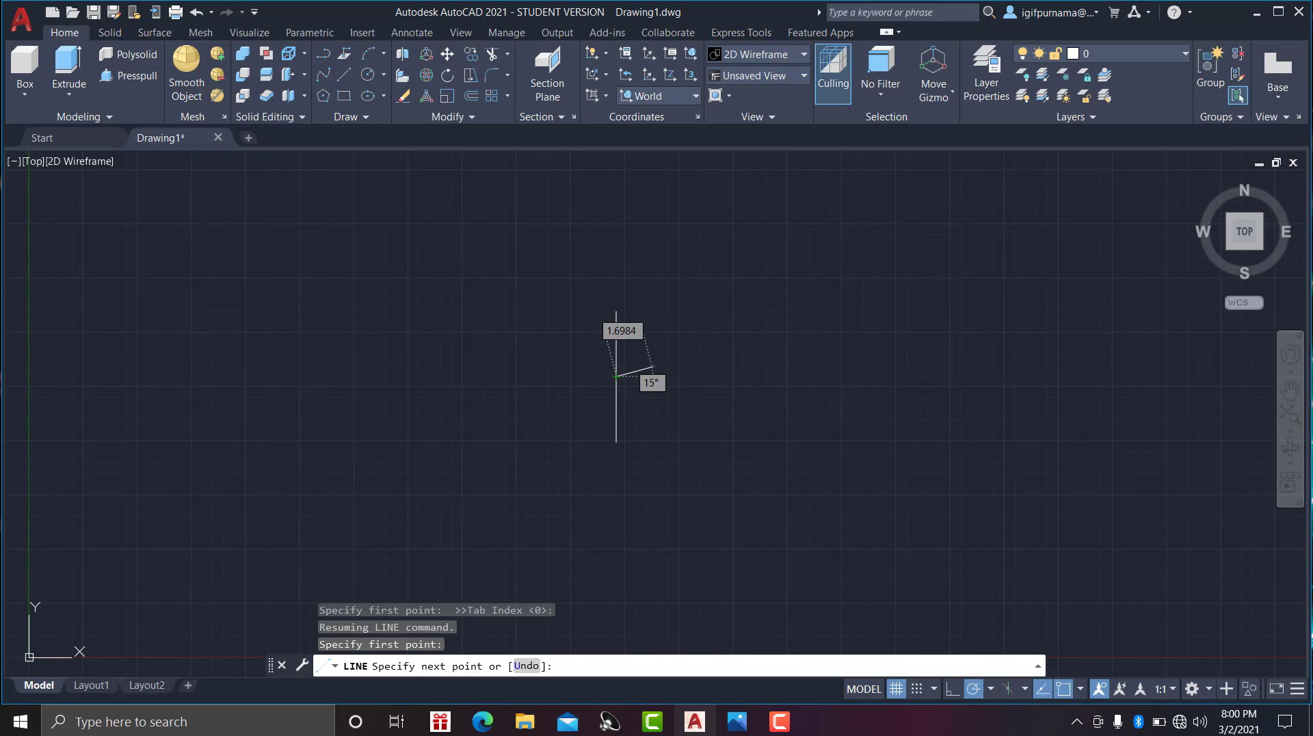
key("Escape")
left_click(403, 95)
left_click_drag(726, 420, 478, 254)
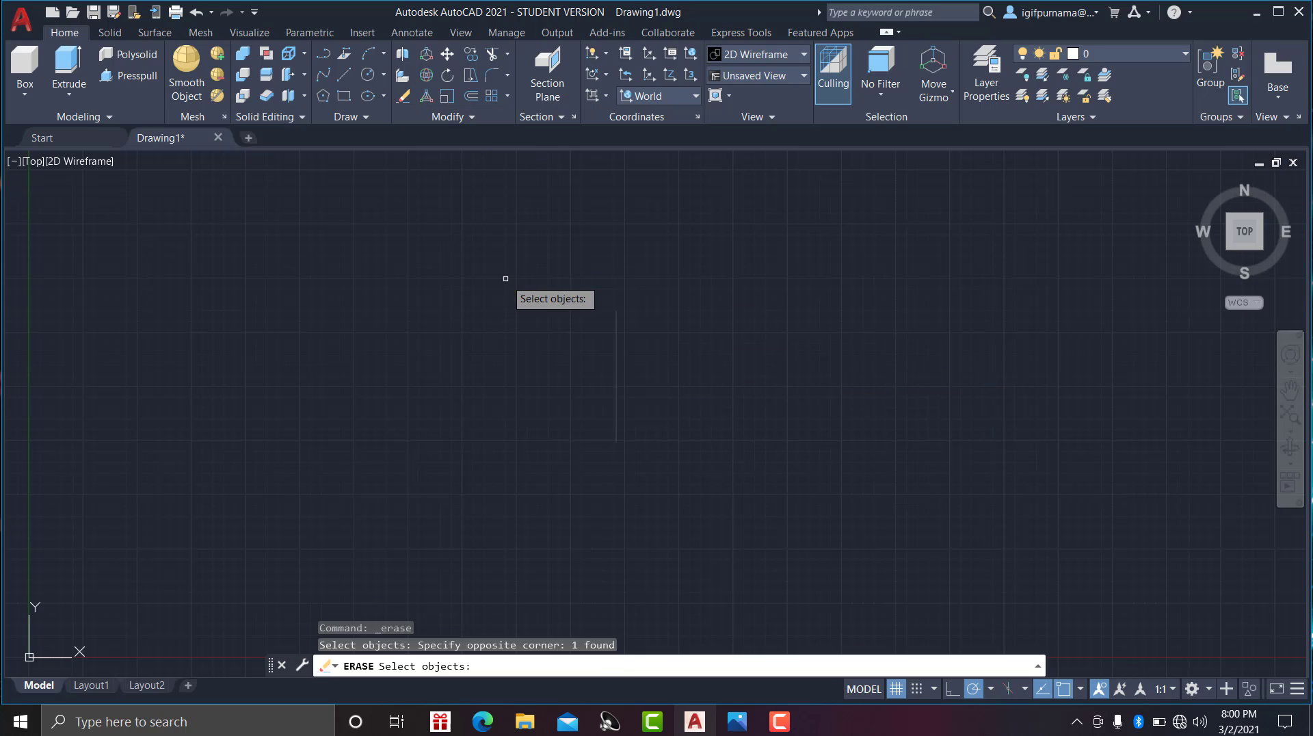
key("Return")
Draw a trial circle near the centre, then start erasing it.
left_click(368, 74)
left_click(595, 373)
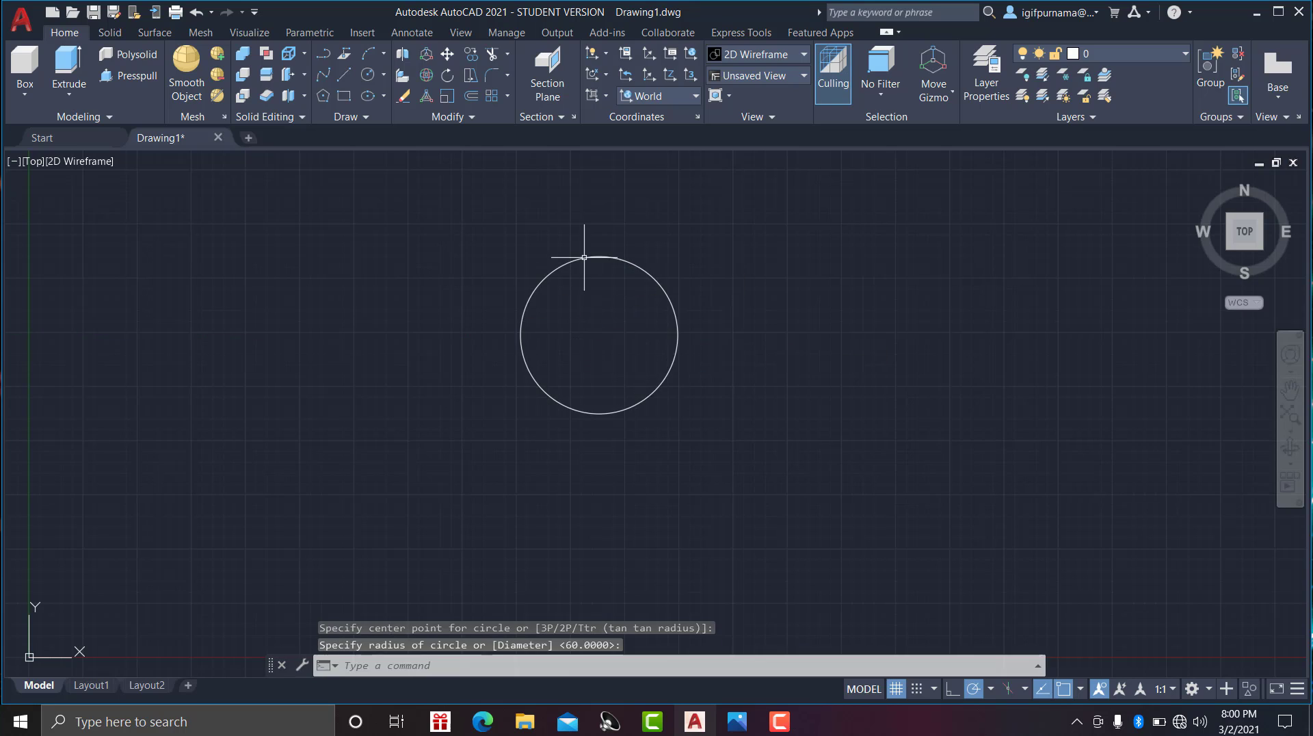
left_click(596, 248)
left_click(345, 76)
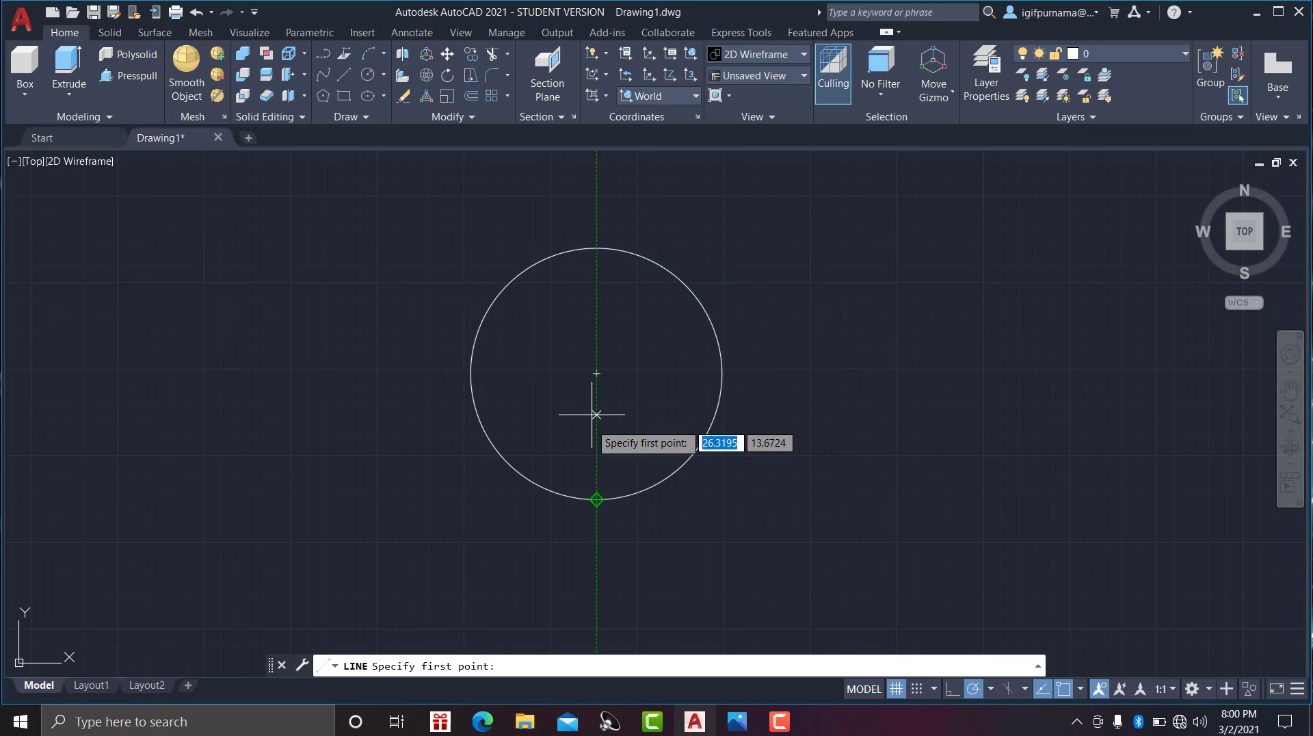
key("Escape")
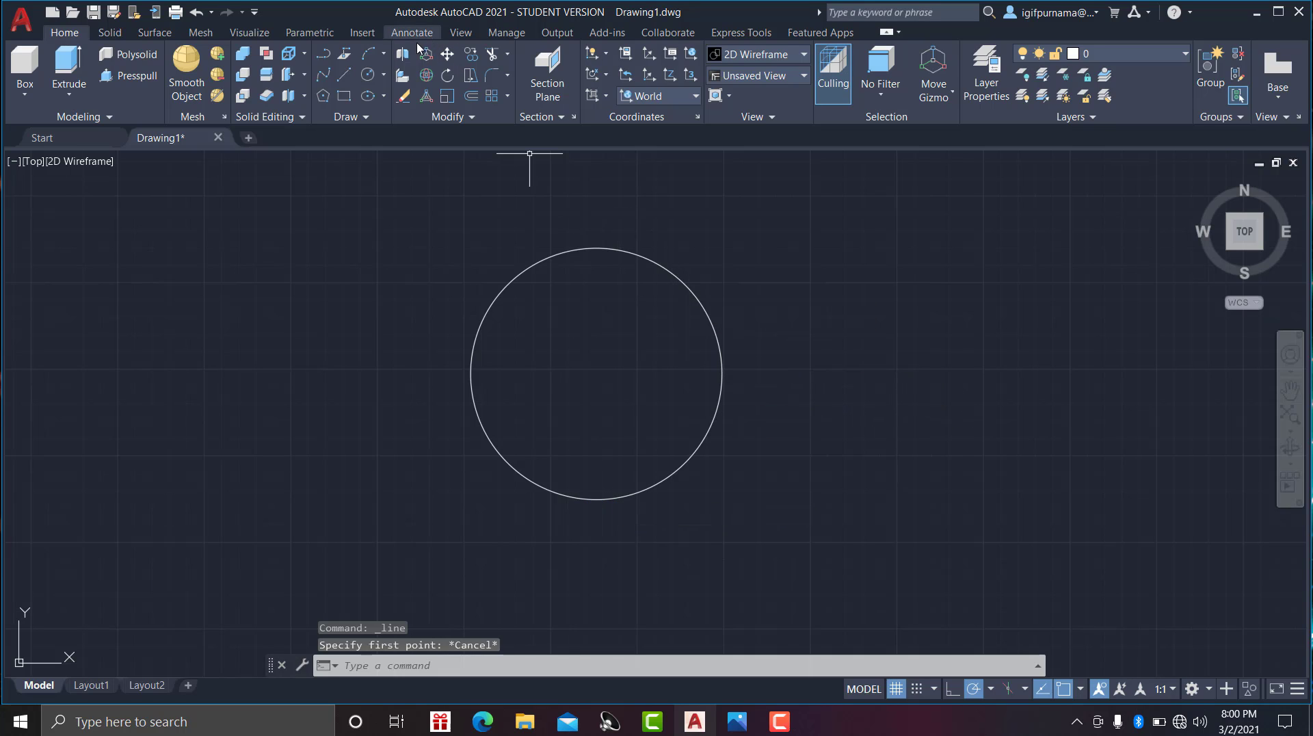
left_click(404, 96)
left_click(776, 430)
left_click(592, 266)
key("Return")
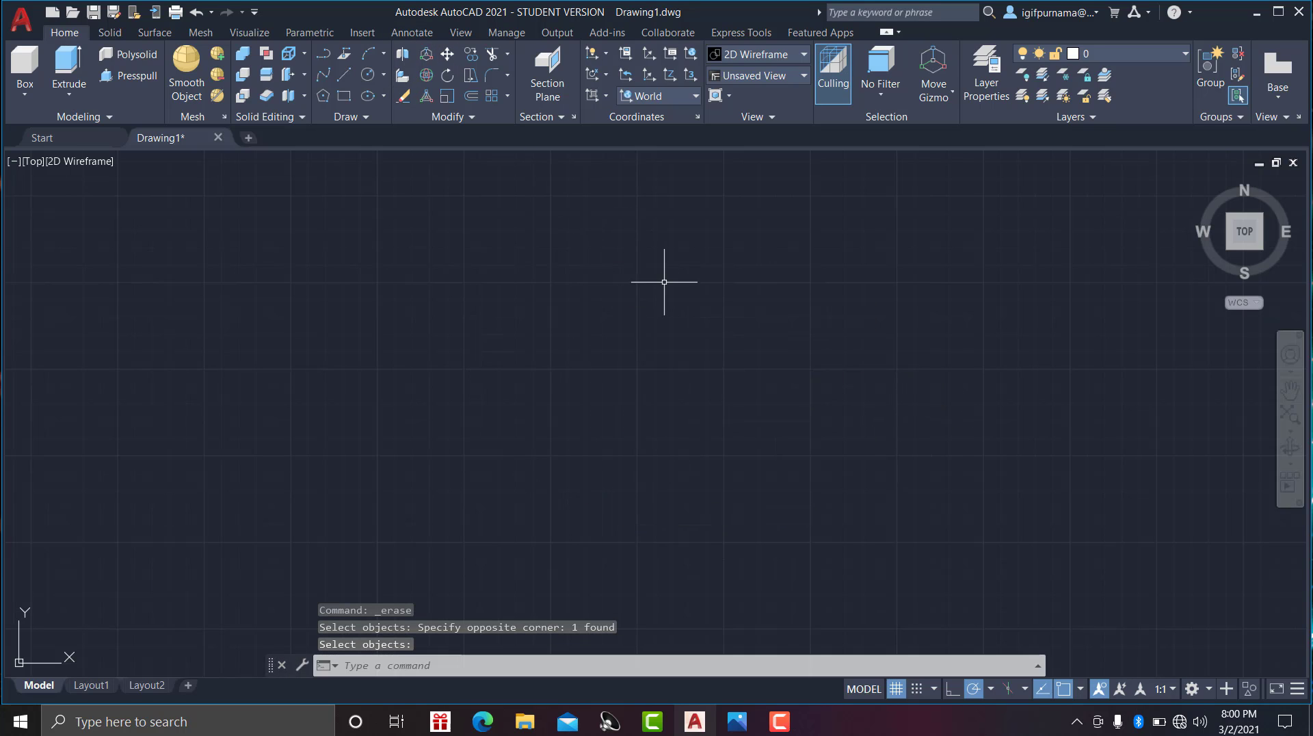
left_click(370, 78)
left_click(638, 405)
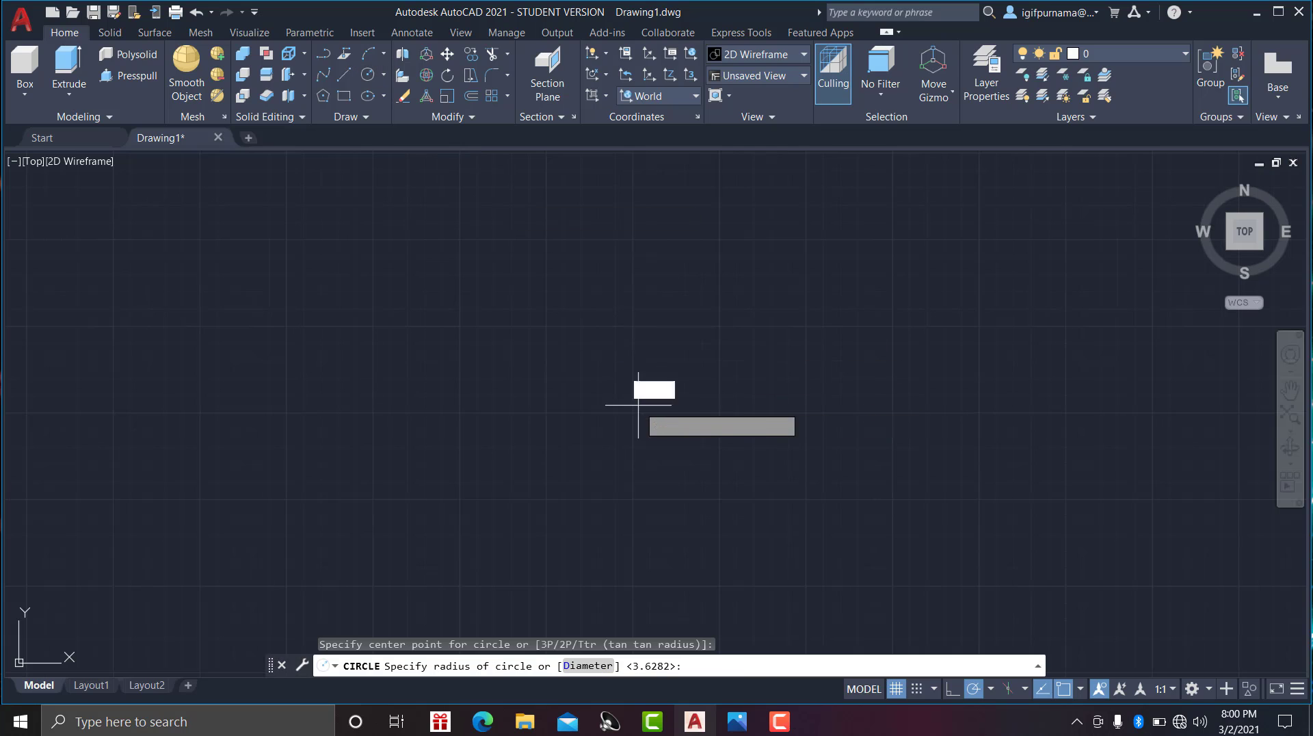
type("5")
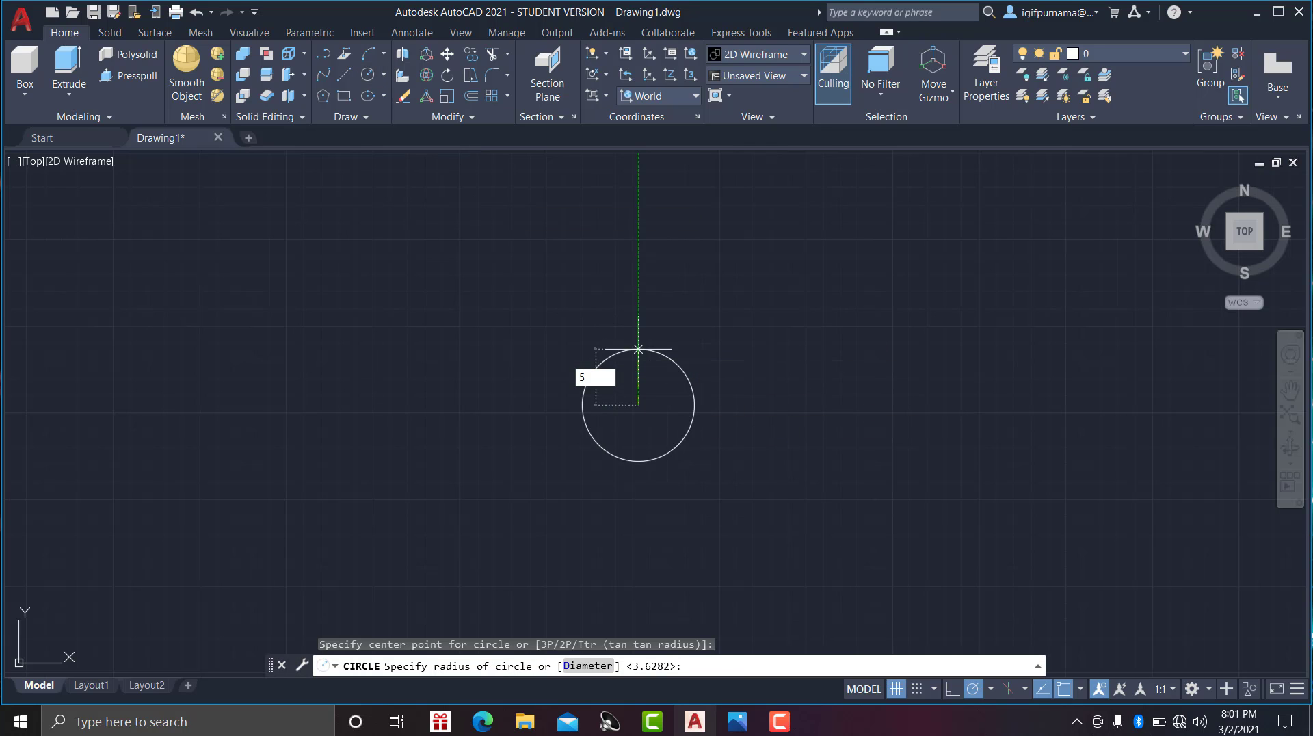
key("Return")
middle_click_drag(696, 362, 598, 335)
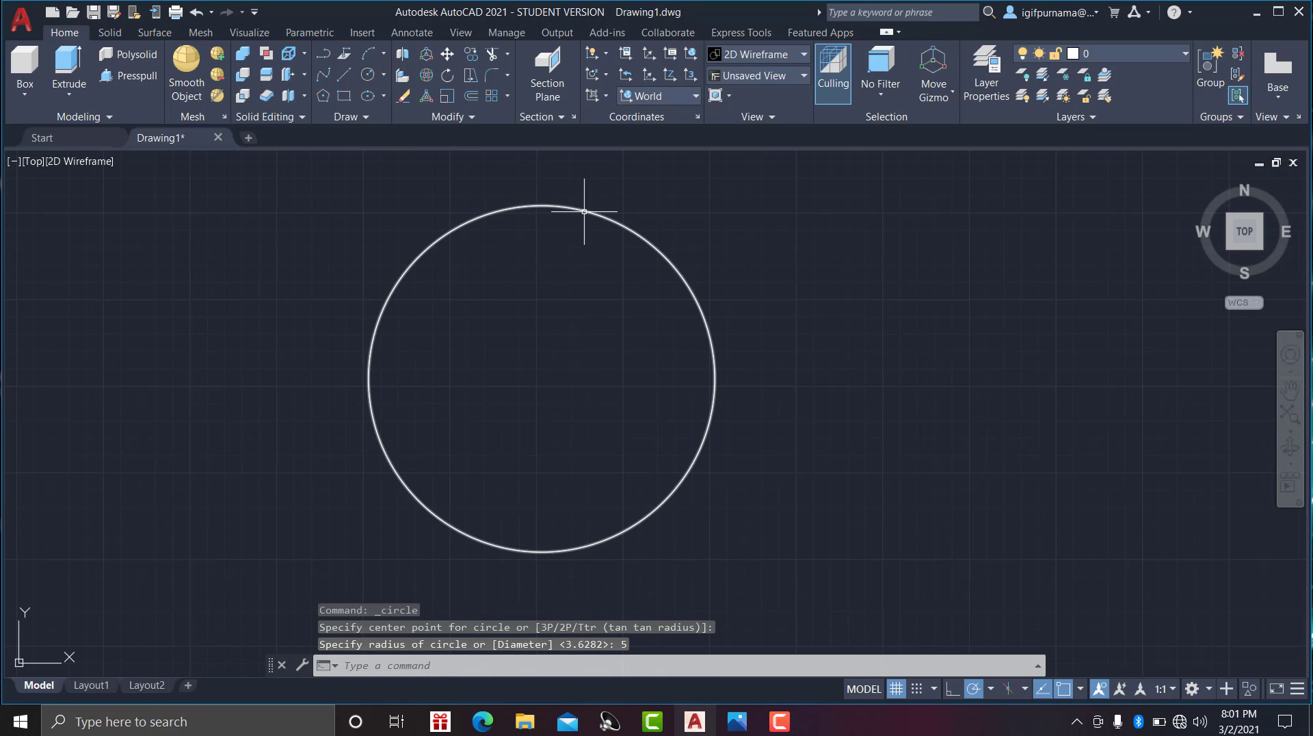
mouse_move(584, 211)
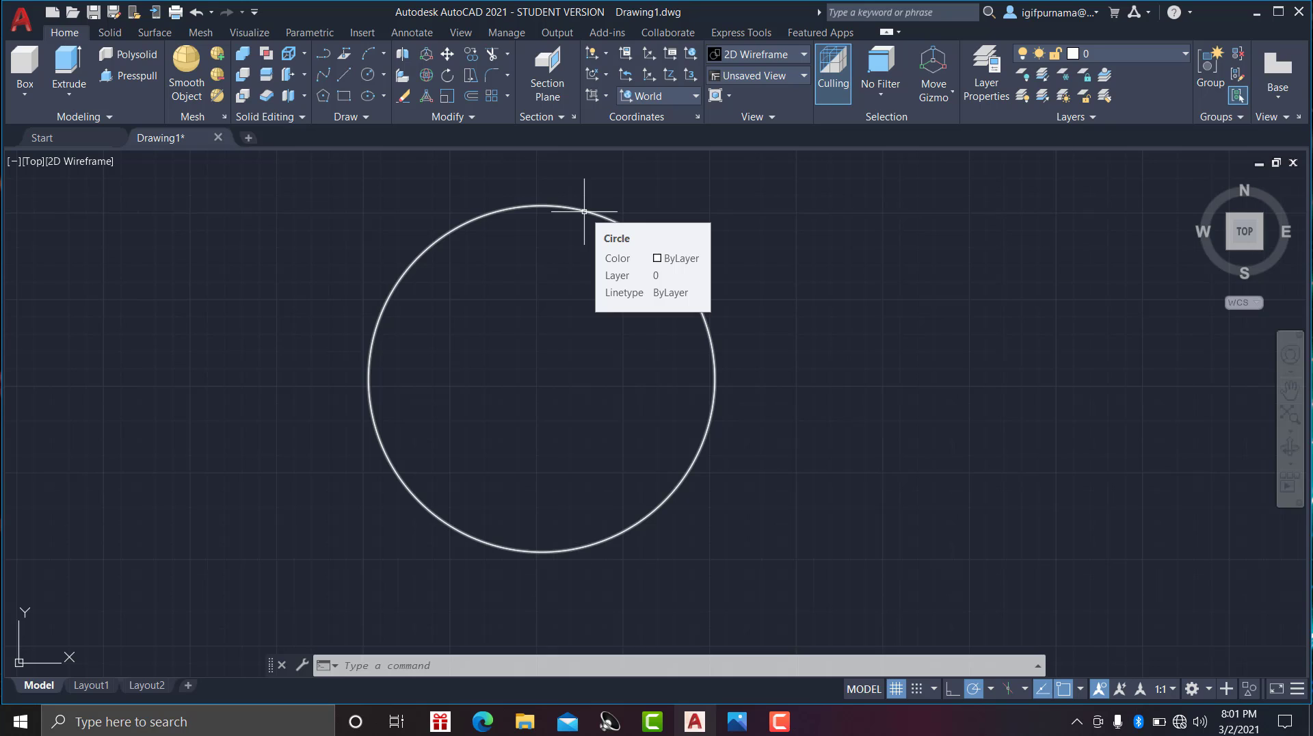
Add a Ø10.0000 diameter dimension to the circle, with its leader on the right side.
left_click(413, 33)
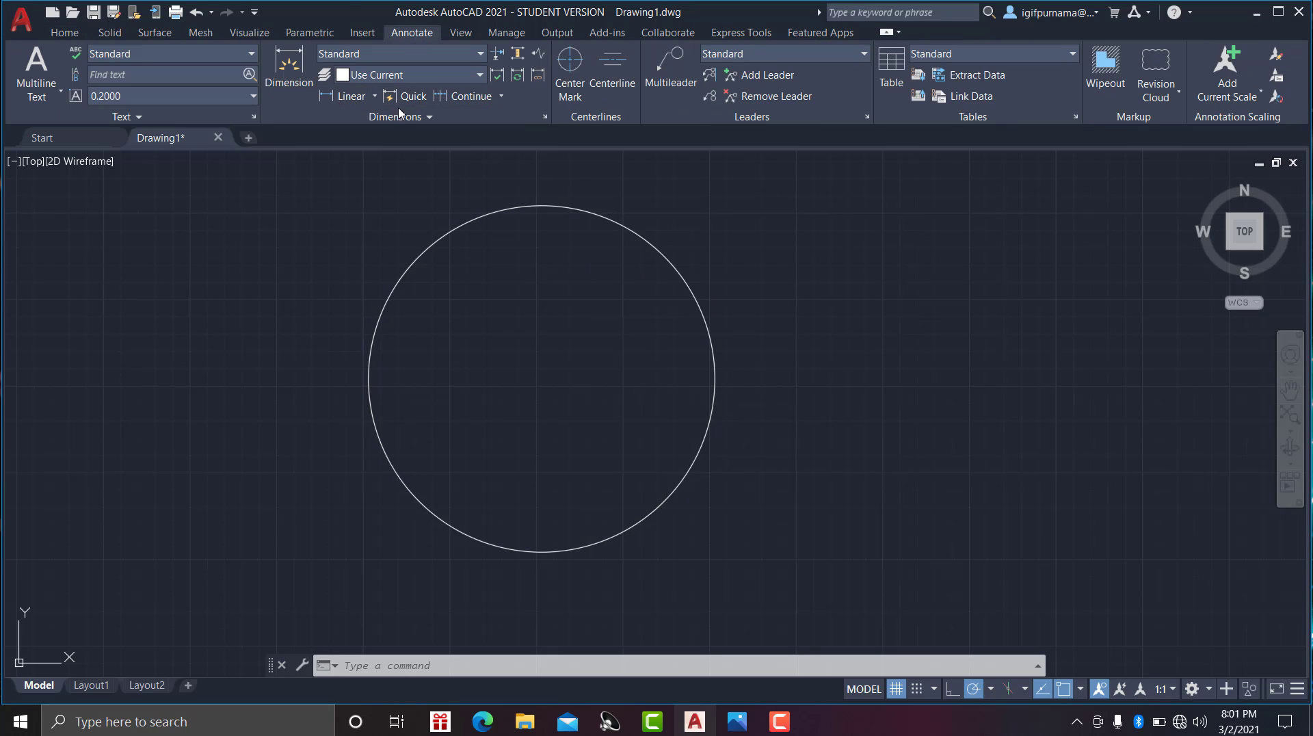
left_click(374, 96)
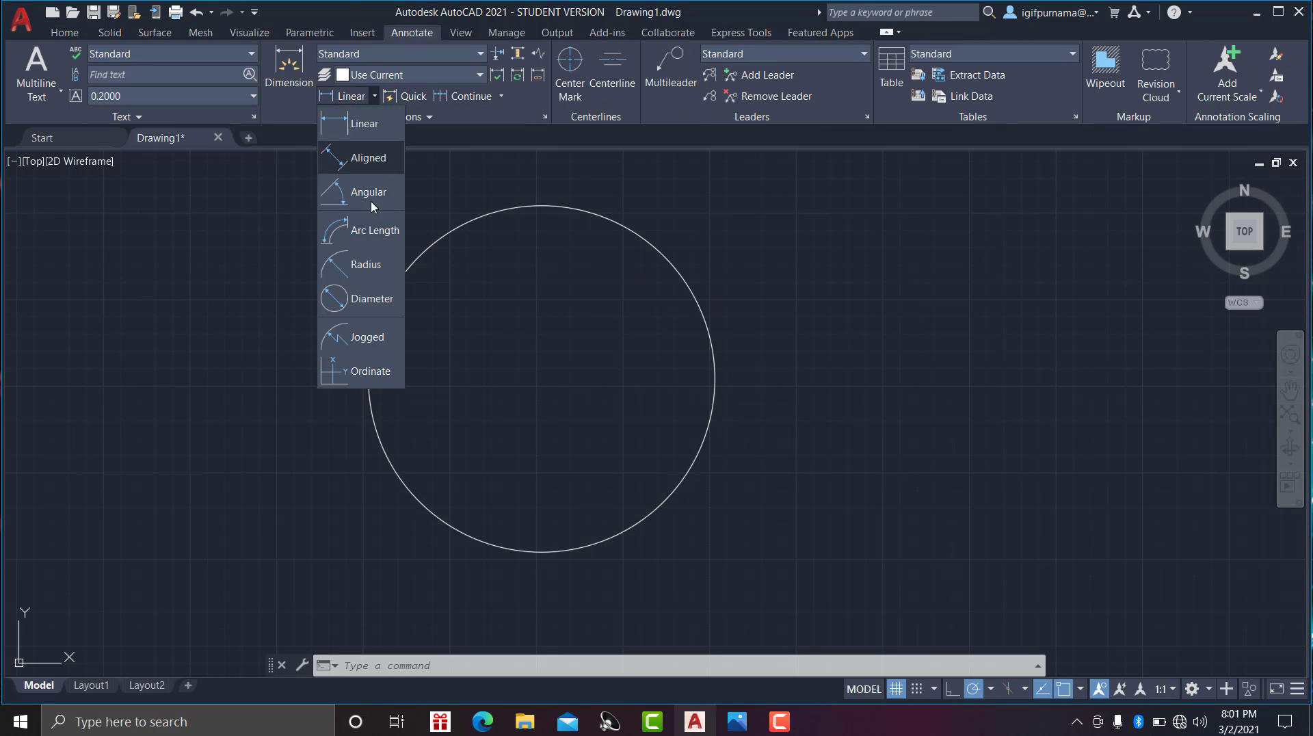
left_click(350, 301)
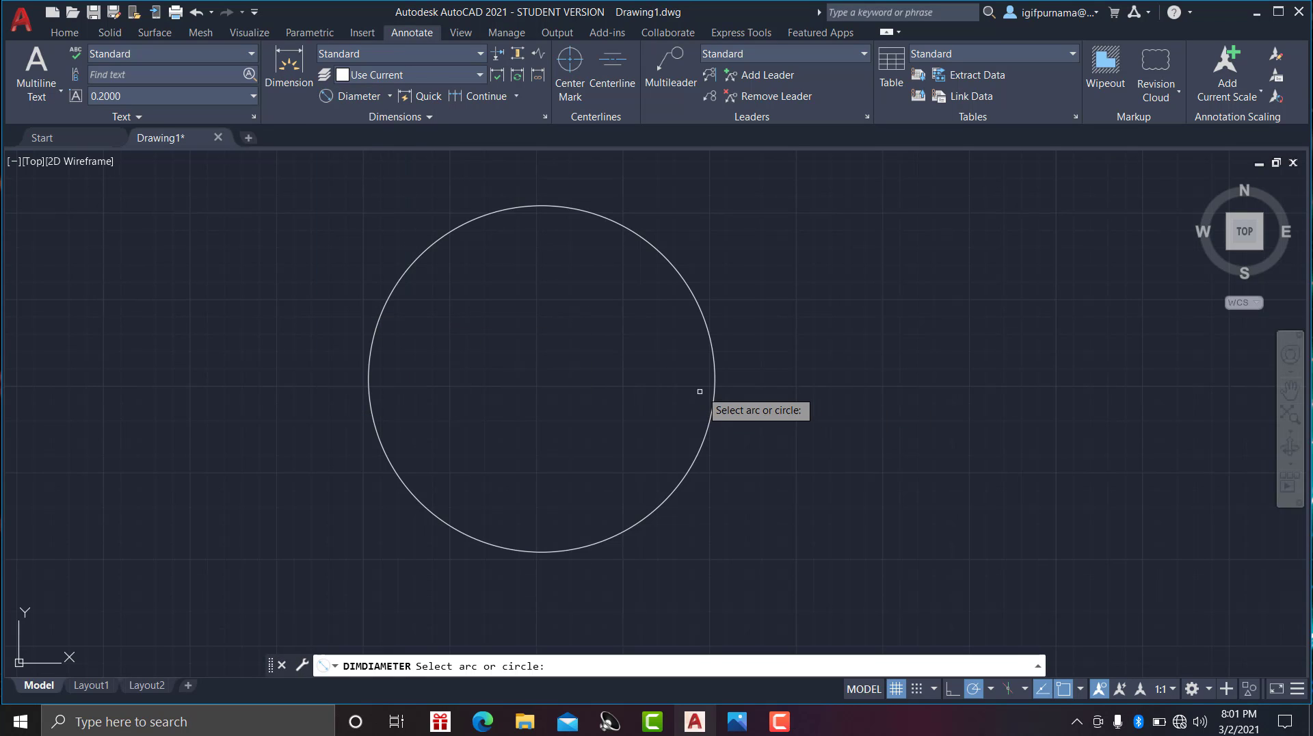
left_click(713, 363)
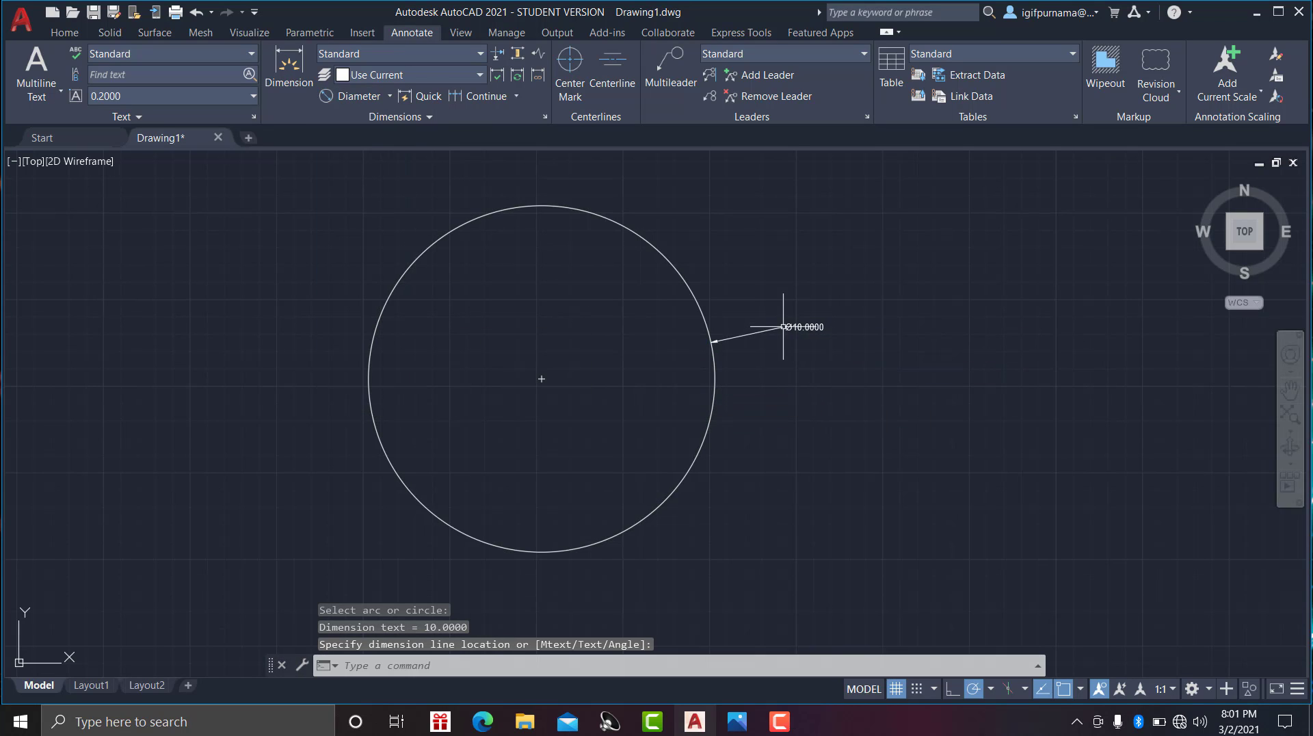
scroll(782, 327, "up", 5)
scroll(809, 264, "down", 5)
scroll(631, 251, "down", 3)
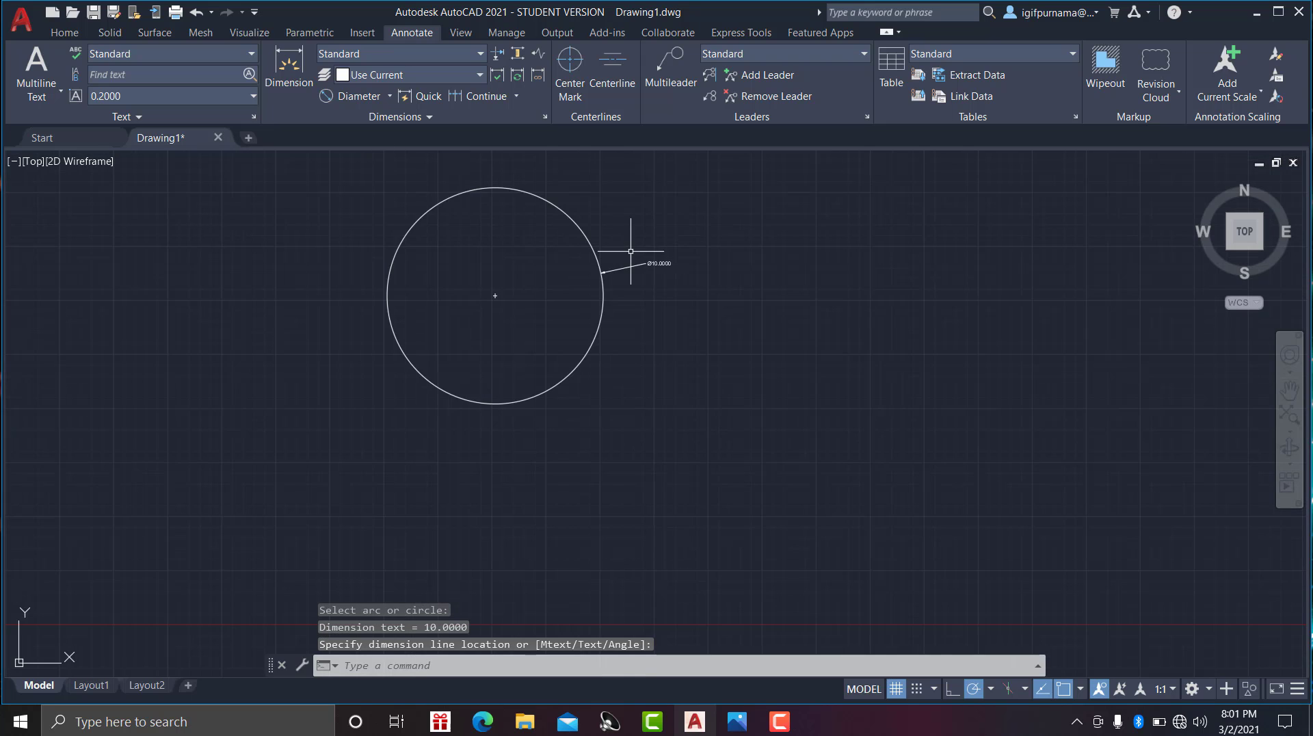
scroll(608, 321, "up", 2)
scroll(601, 294, "up", 2)
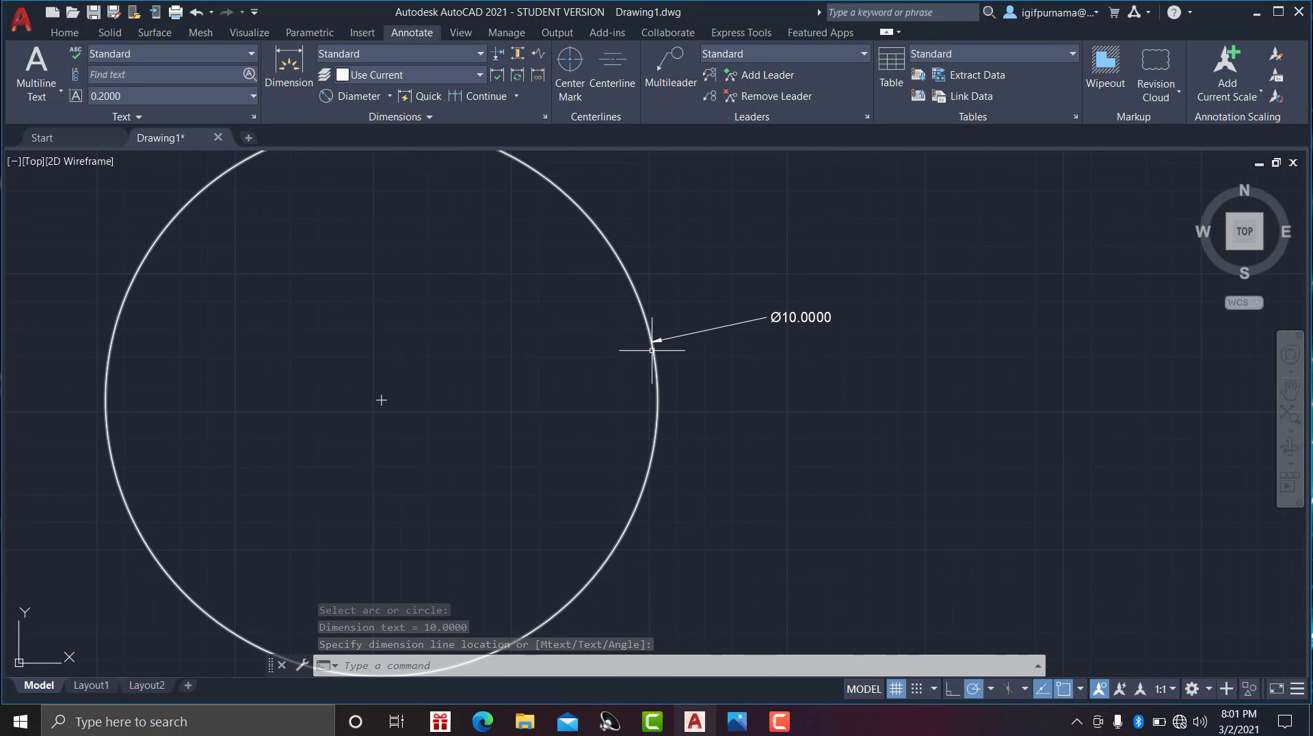
left_click(651, 350)
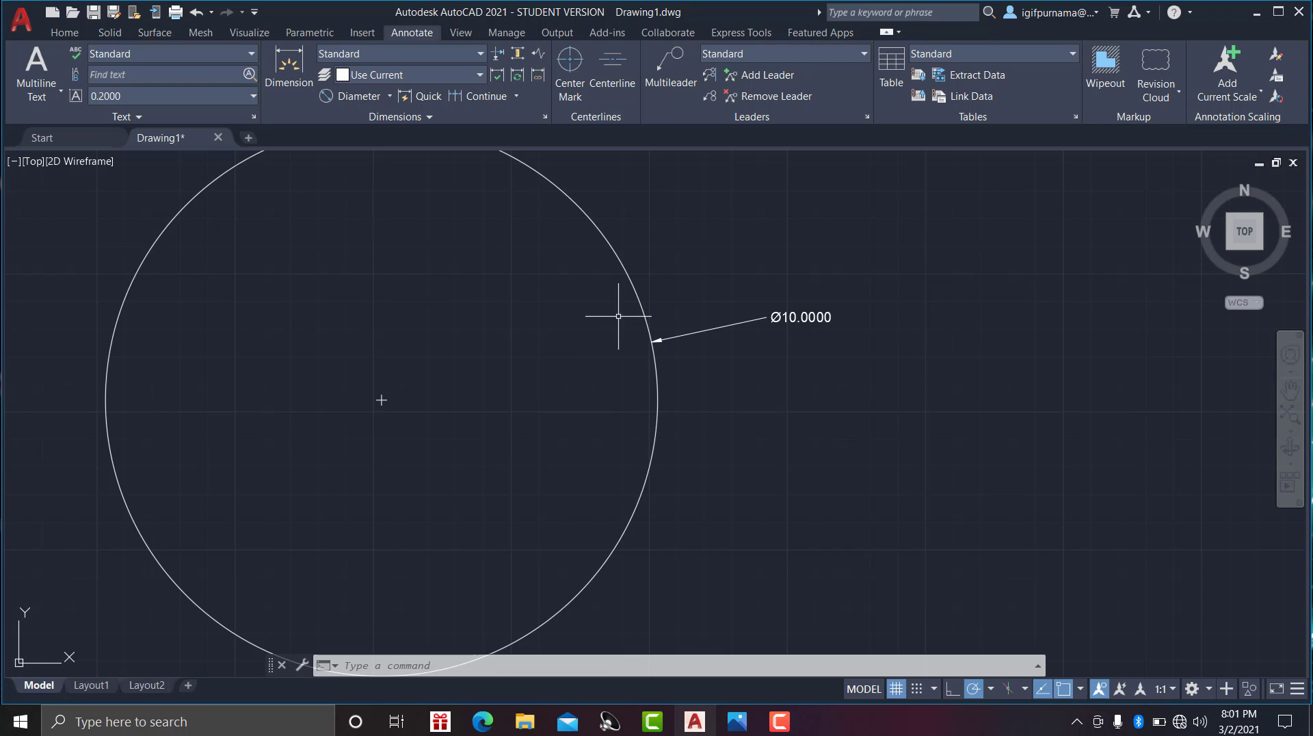
mouse_move(615, 317)
middle_mouse_down()
mouse_move(595, 363)
mouse_move(625, 311)
middle_mouse_up()
scroll(571, 321, "down", 3)
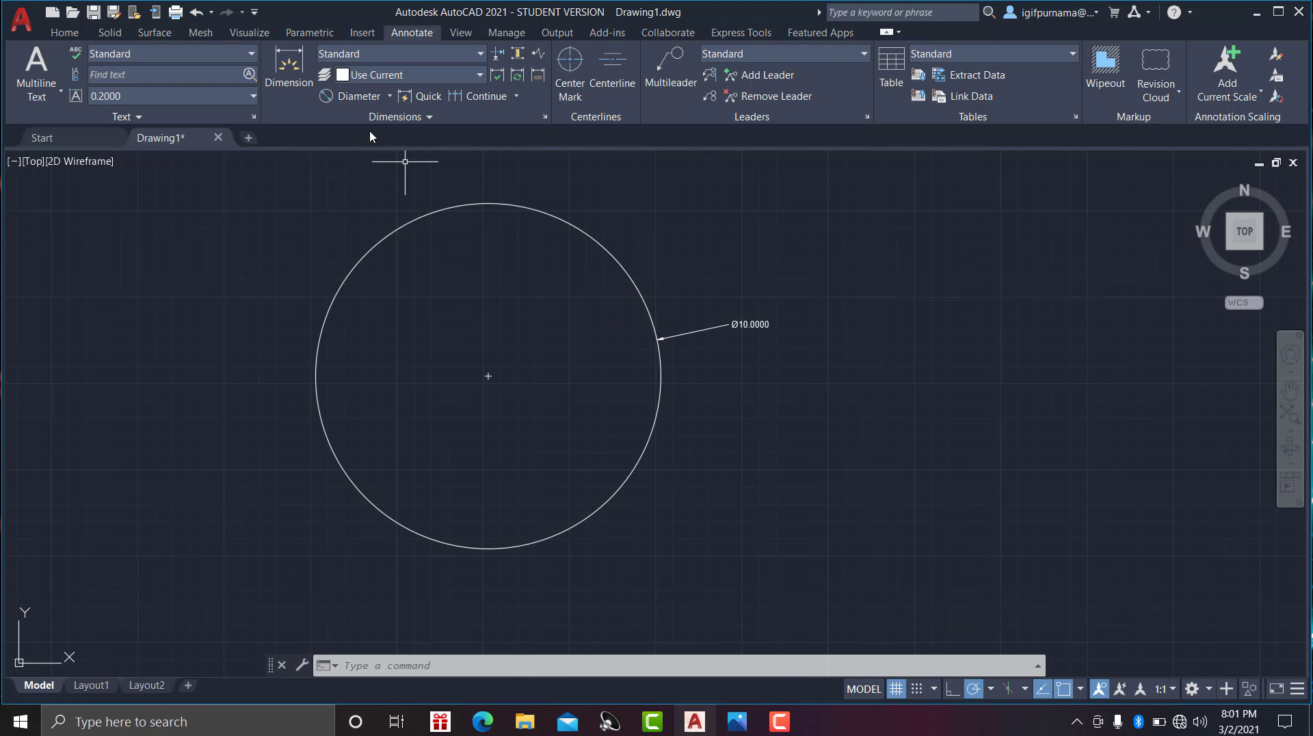
left_click(66, 34)
Dimension the circle's radius as R5.0000, placed just below the Ø10.0000 dimension.
left_click(411, 32)
left_click(391, 97)
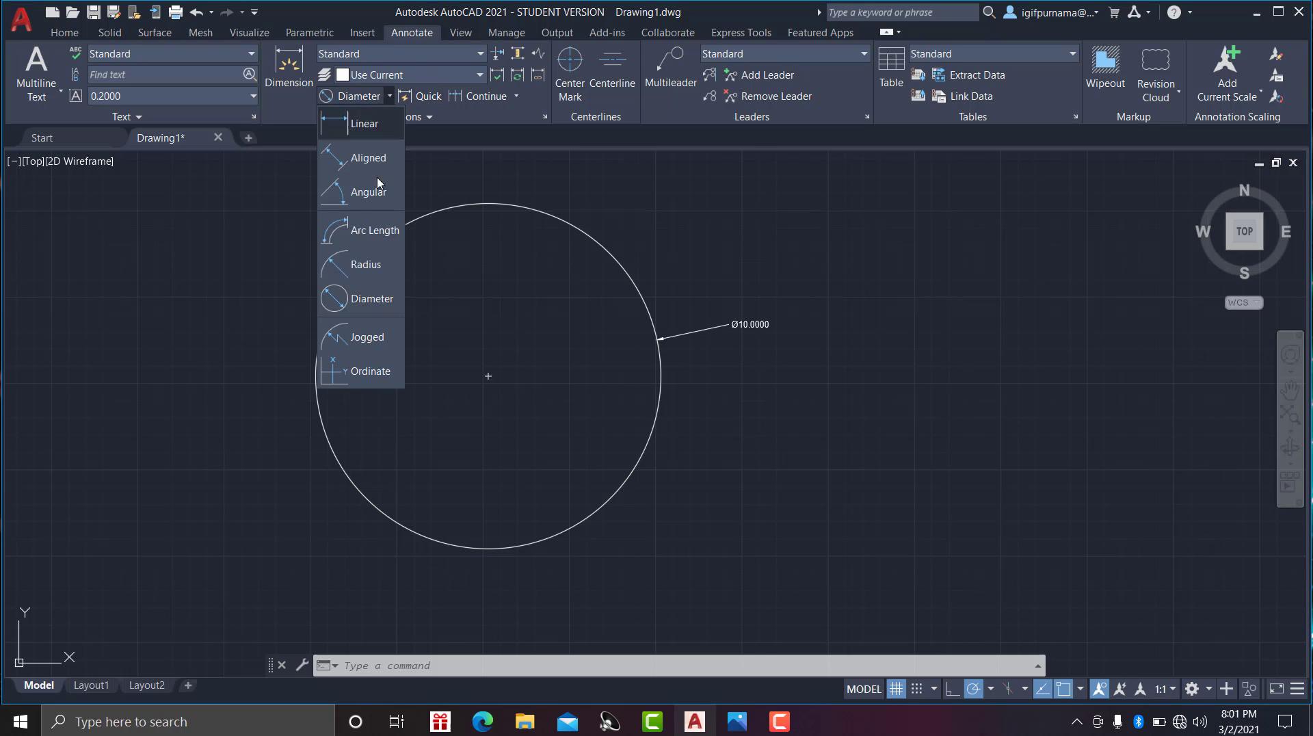
left_click(372, 298)
left_click(346, 96)
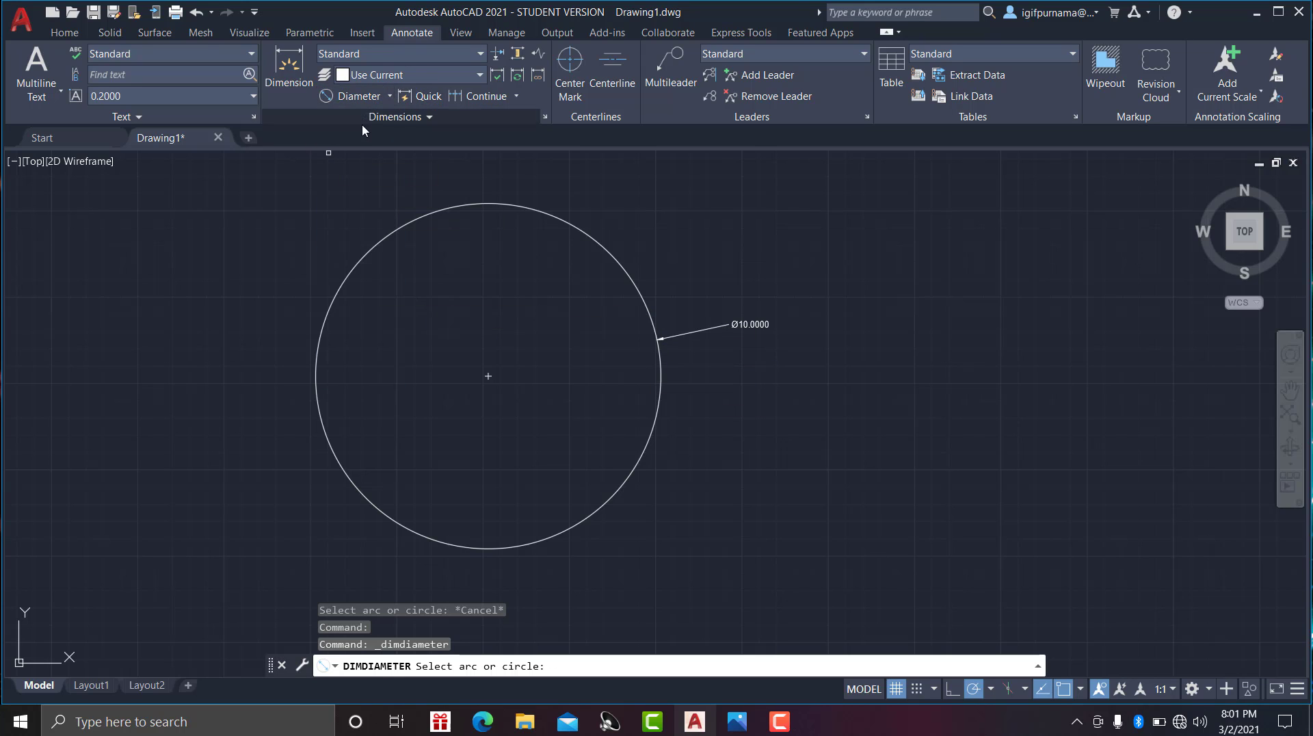
left_click(391, 97)
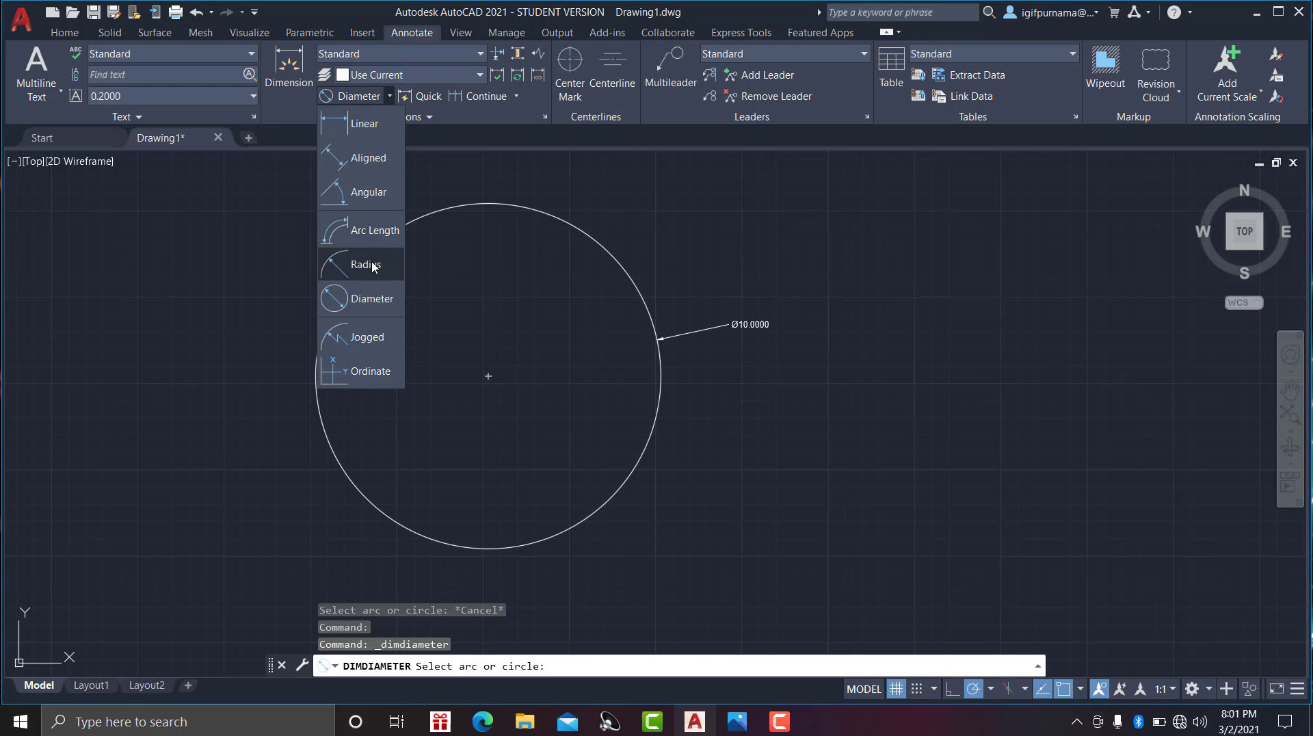
left_click(366, 265)
left_click(660, 387)
left_click(704, 396)
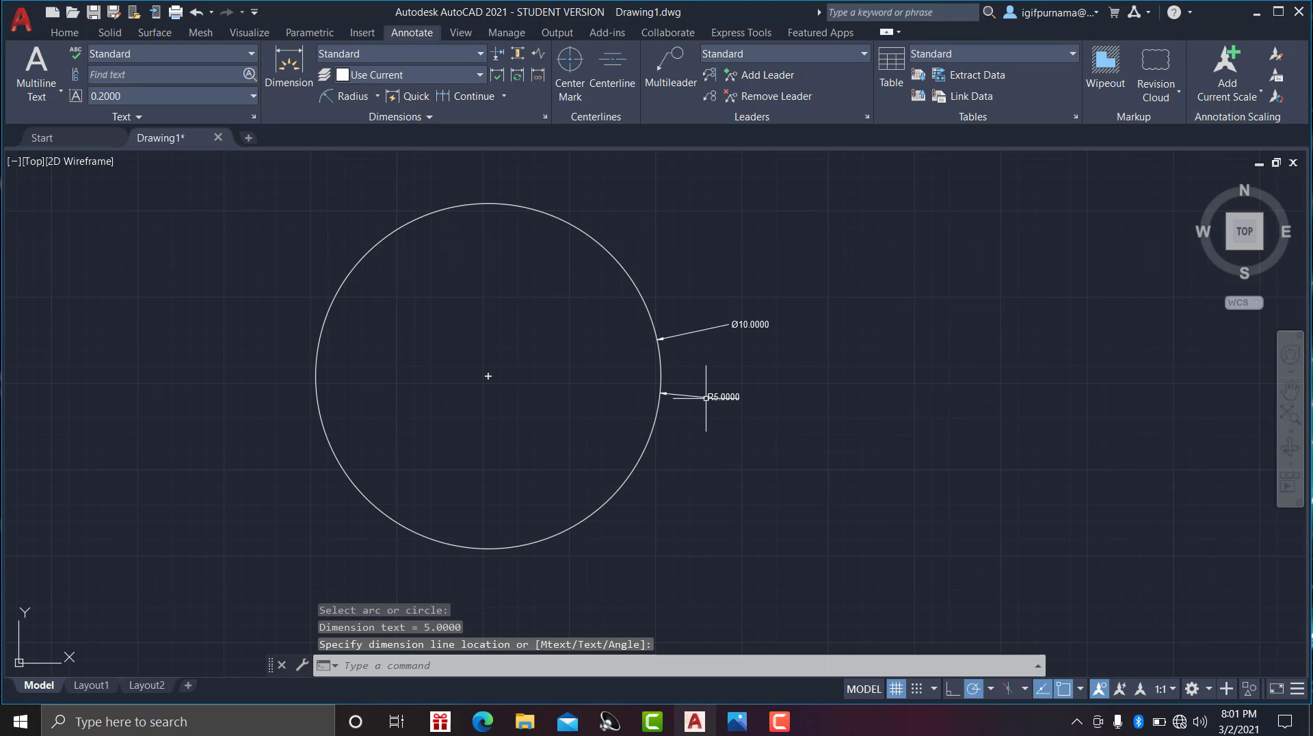
scroll(707, 404, "up", 2)
scroll(714, 408, "down", 2)
scroll(711, 410, "up", 2)
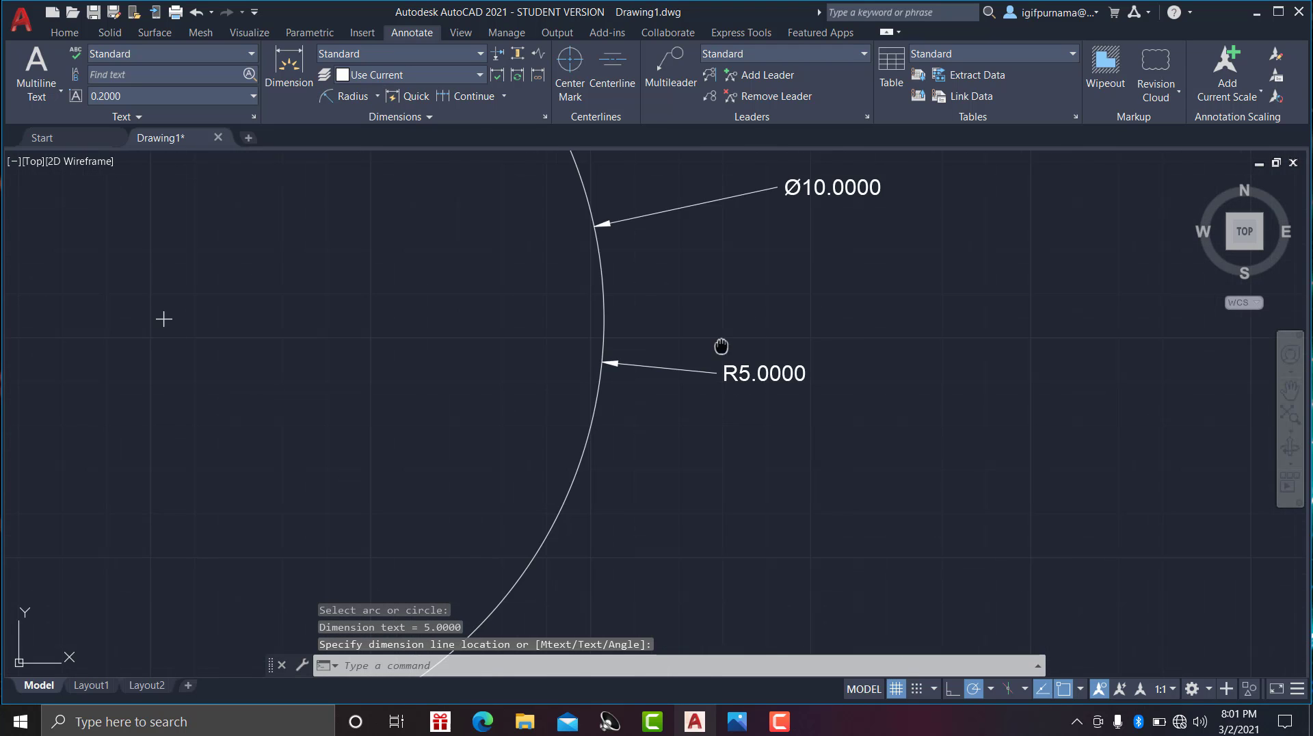
middle_click_drag(721, 345, 688, 416)
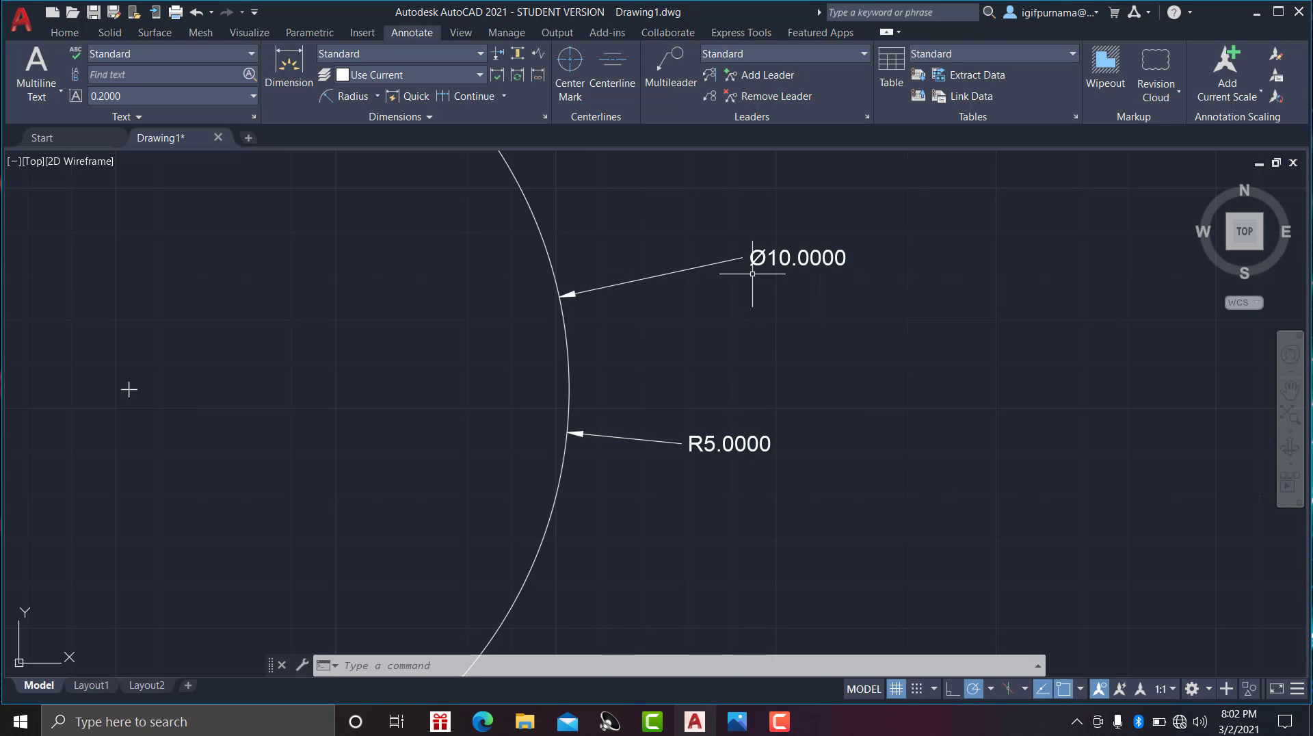
scroll(675, 313, "down", 4)
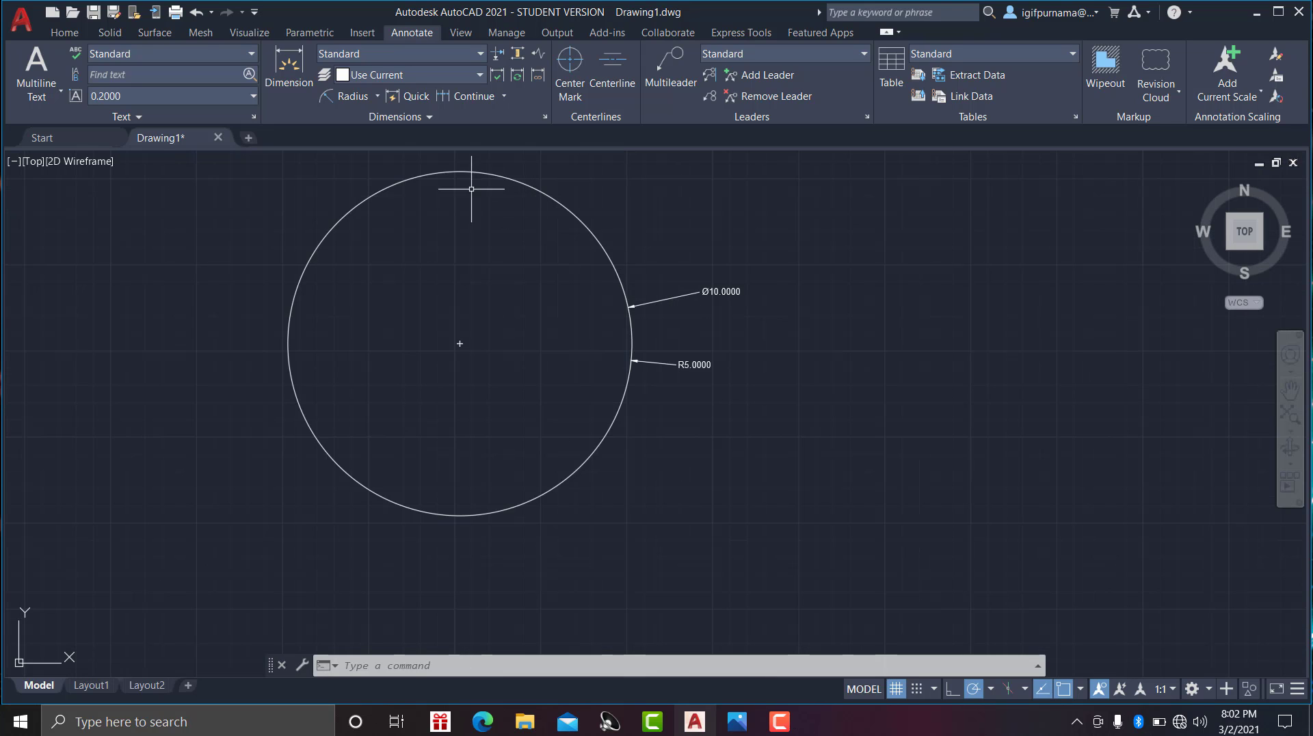
scroll(712, 358, "up", 4)
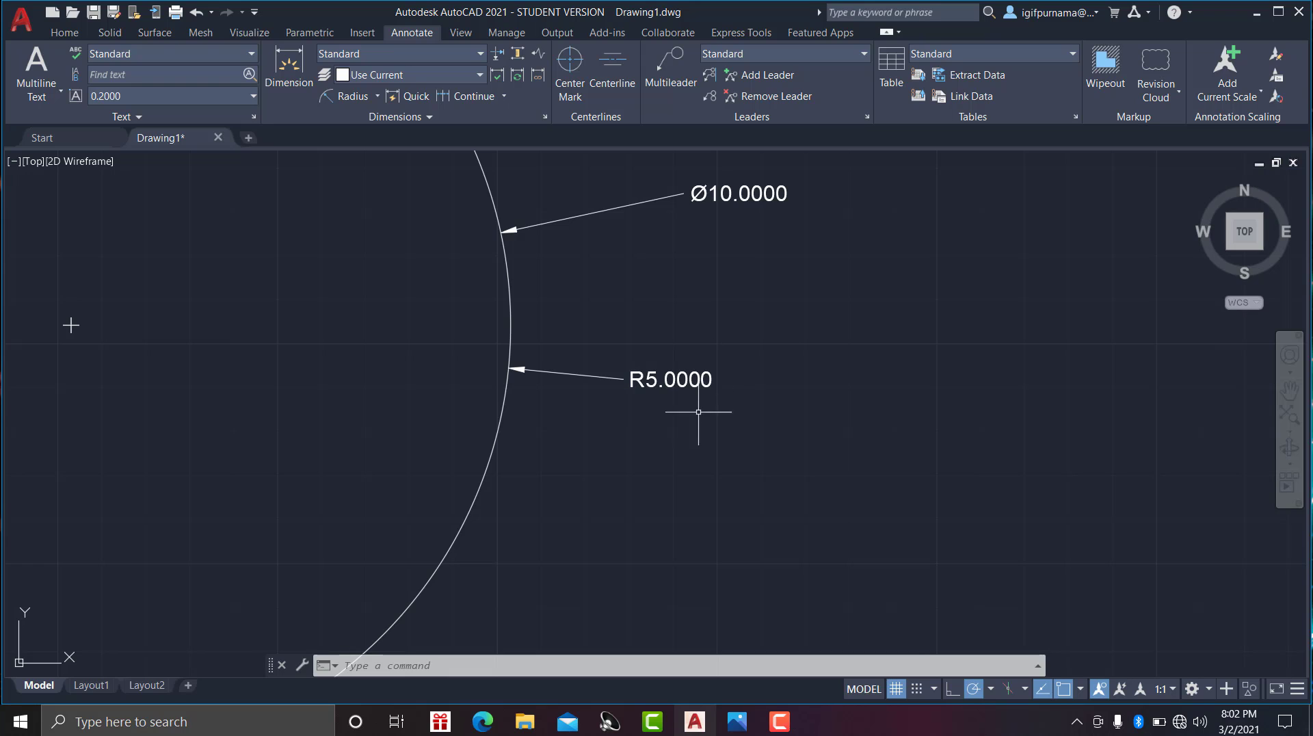
scroll(639, 369, "down", 2)
scroll(711, 315, "up", 3)
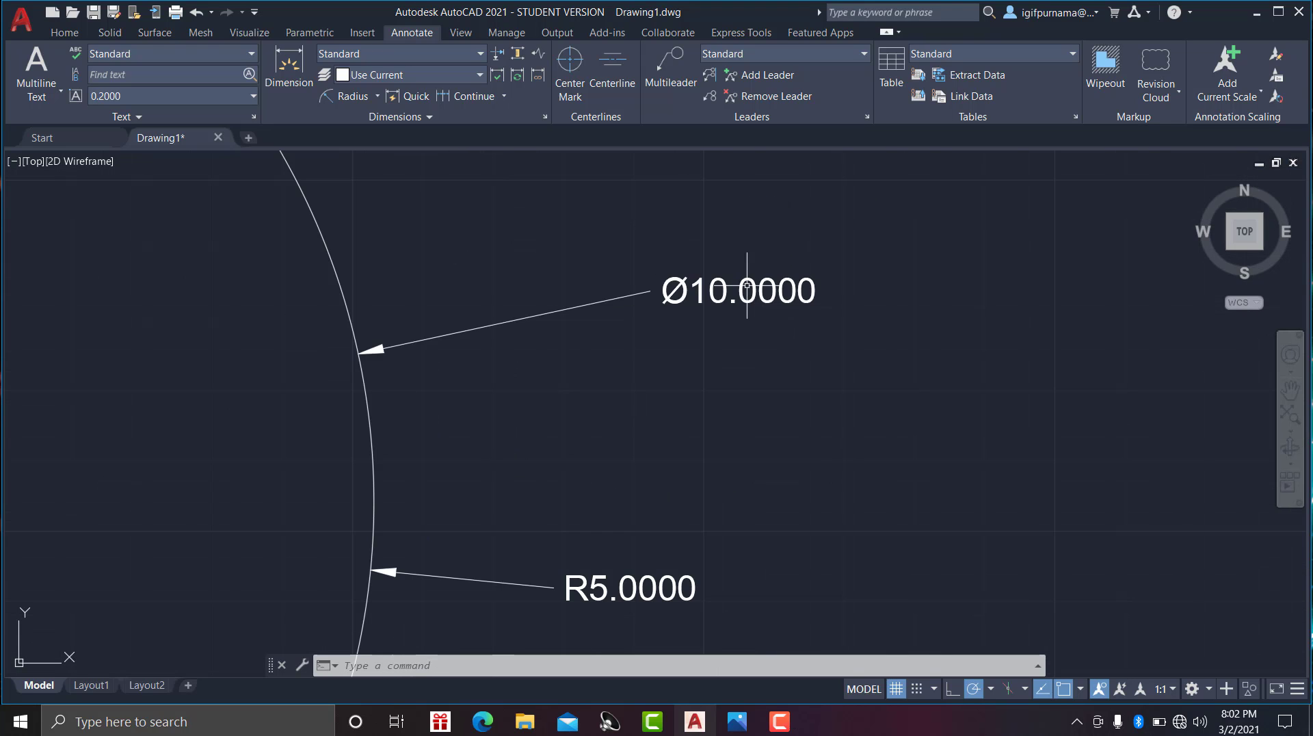
scroll(704, 293, "up", 2)
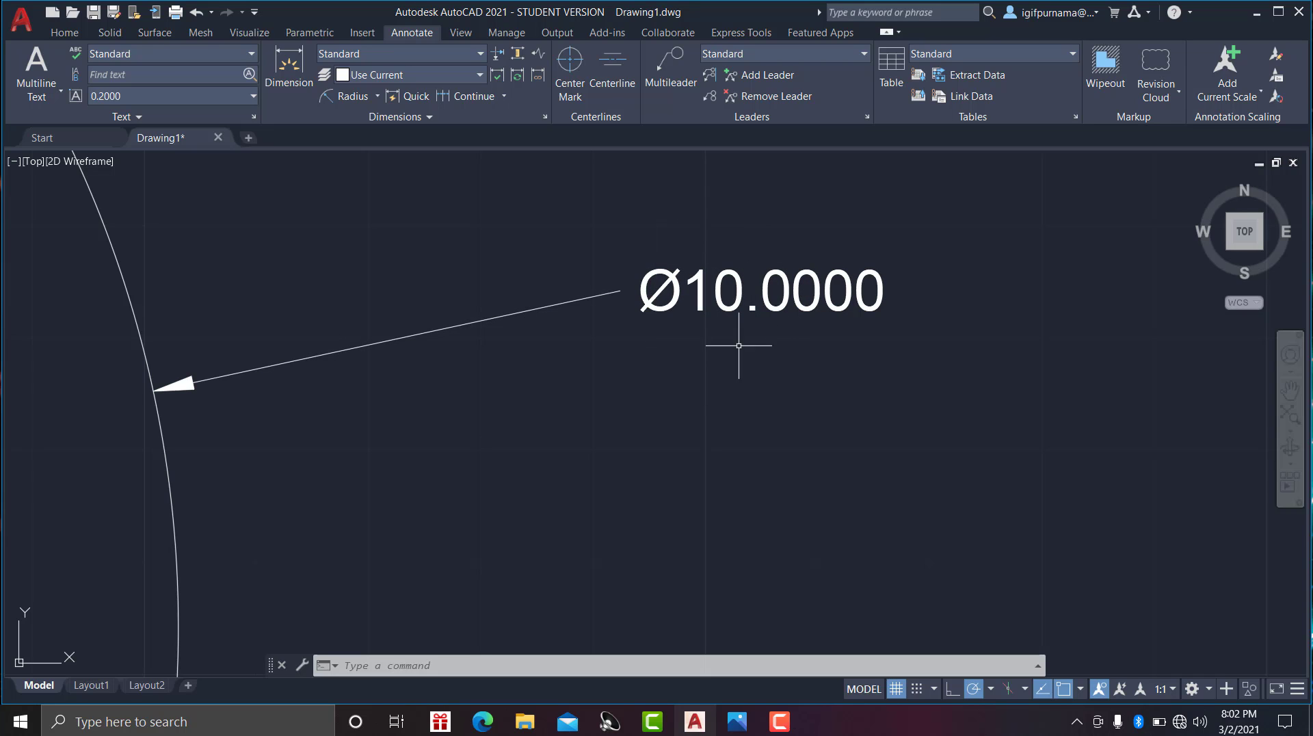
scroll(703, 366, "down", 4)
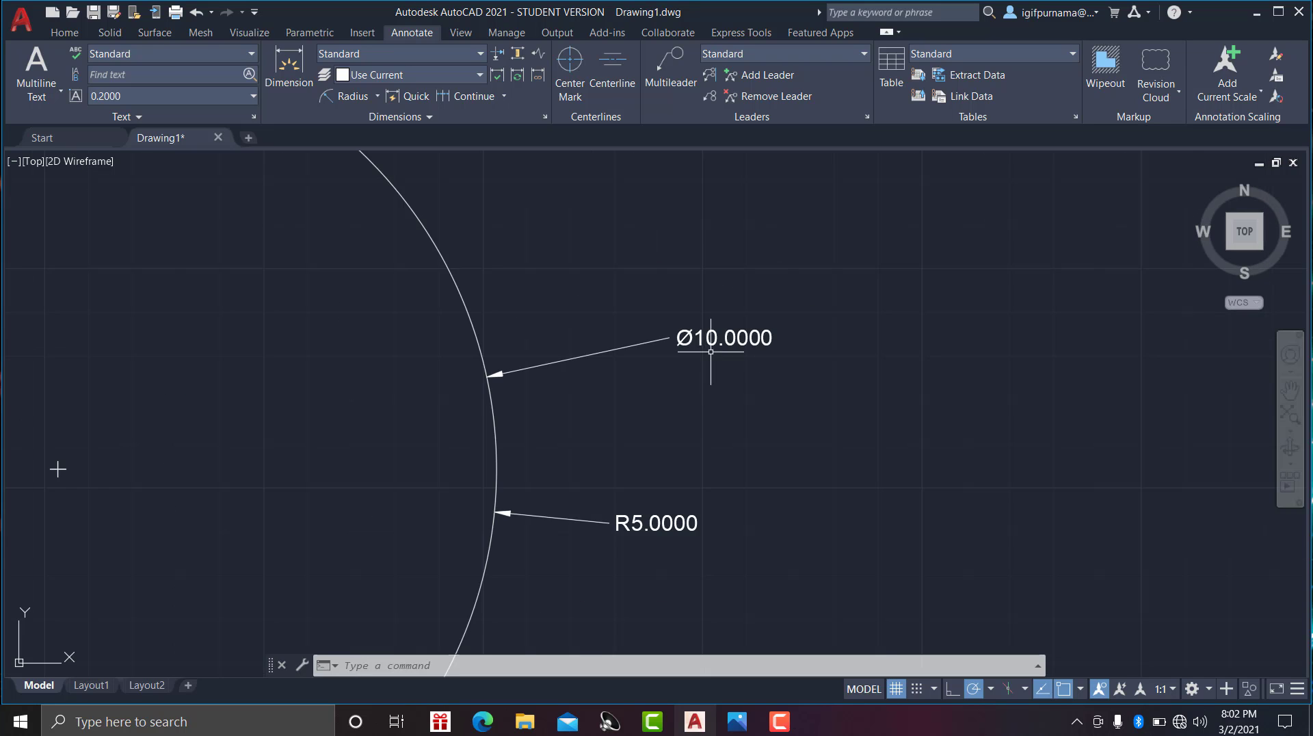
scroll(683, 256, "up", 4)
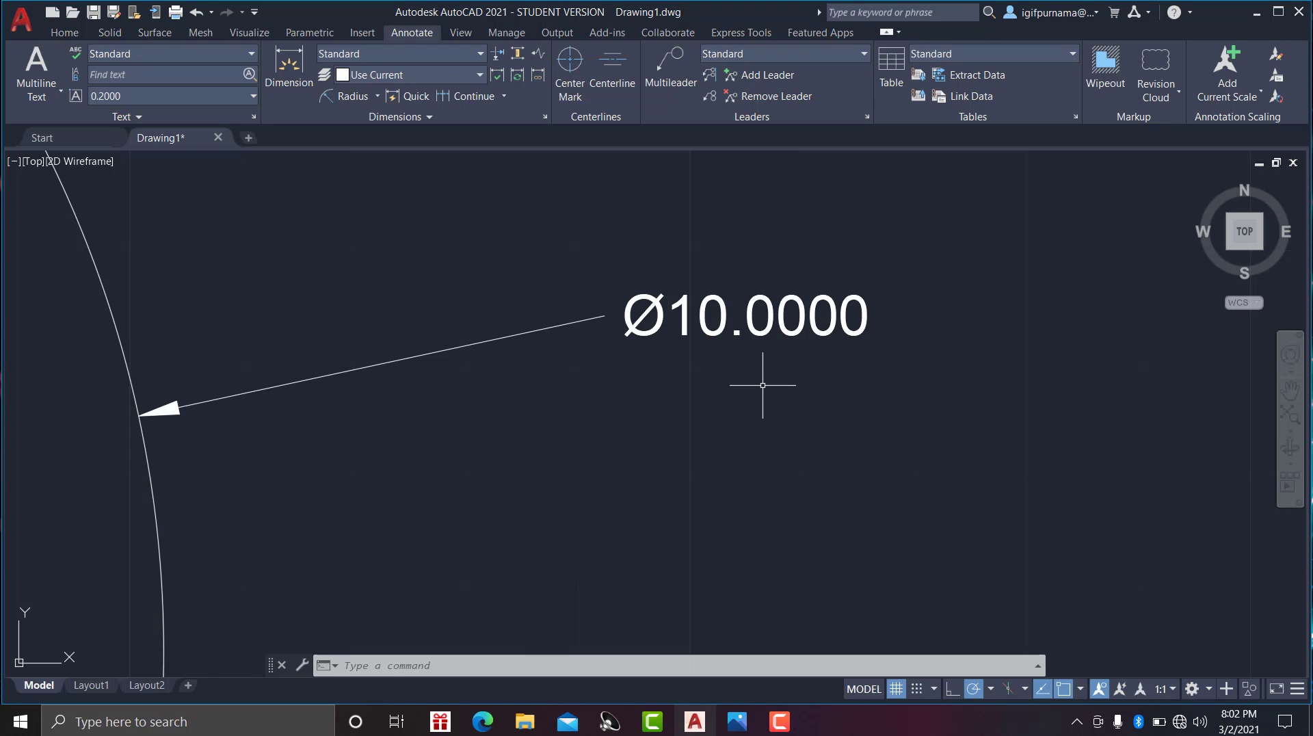
scroll(762, 385, "down", 2)
scroll(768, 460, "down", 4)
scroll(756, 469, "up", 5)
scroll(785, 372, "up", 1)
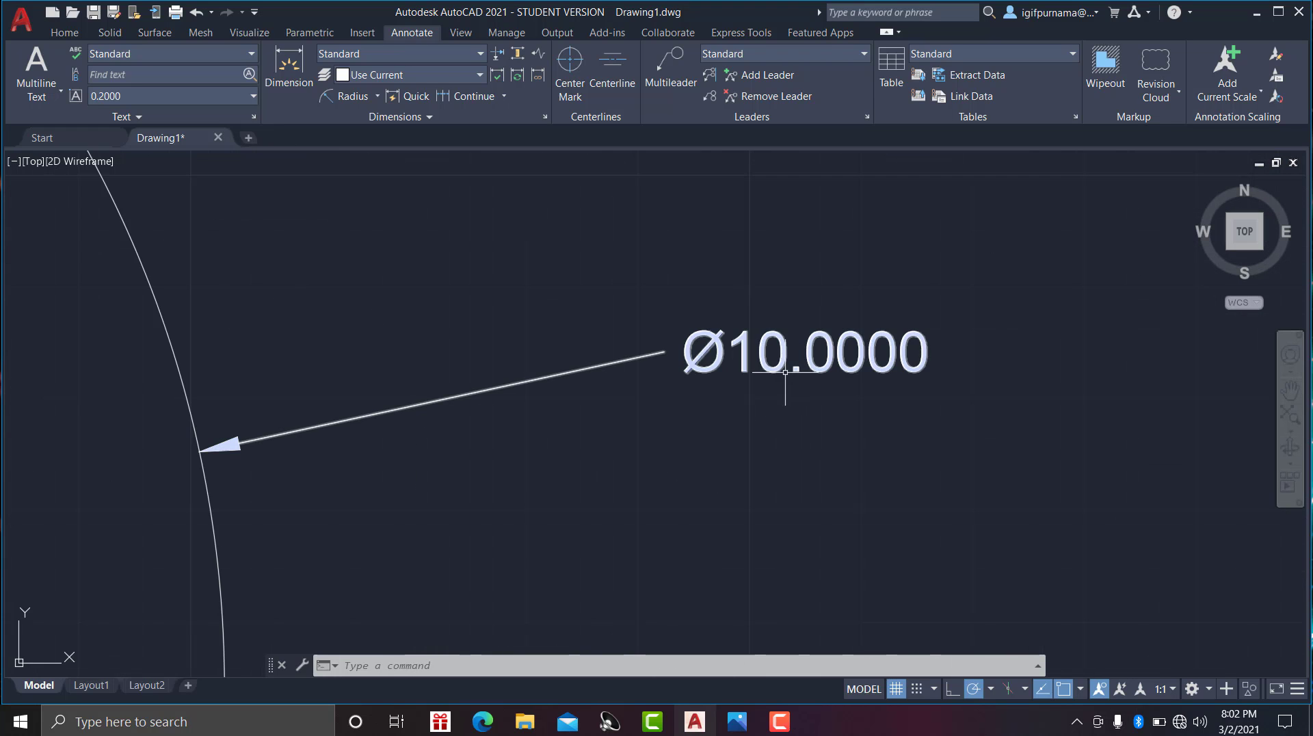
middle_click_drag(785, 372, 702, 372)
middle_click_drag(812, 454, 716, 322)
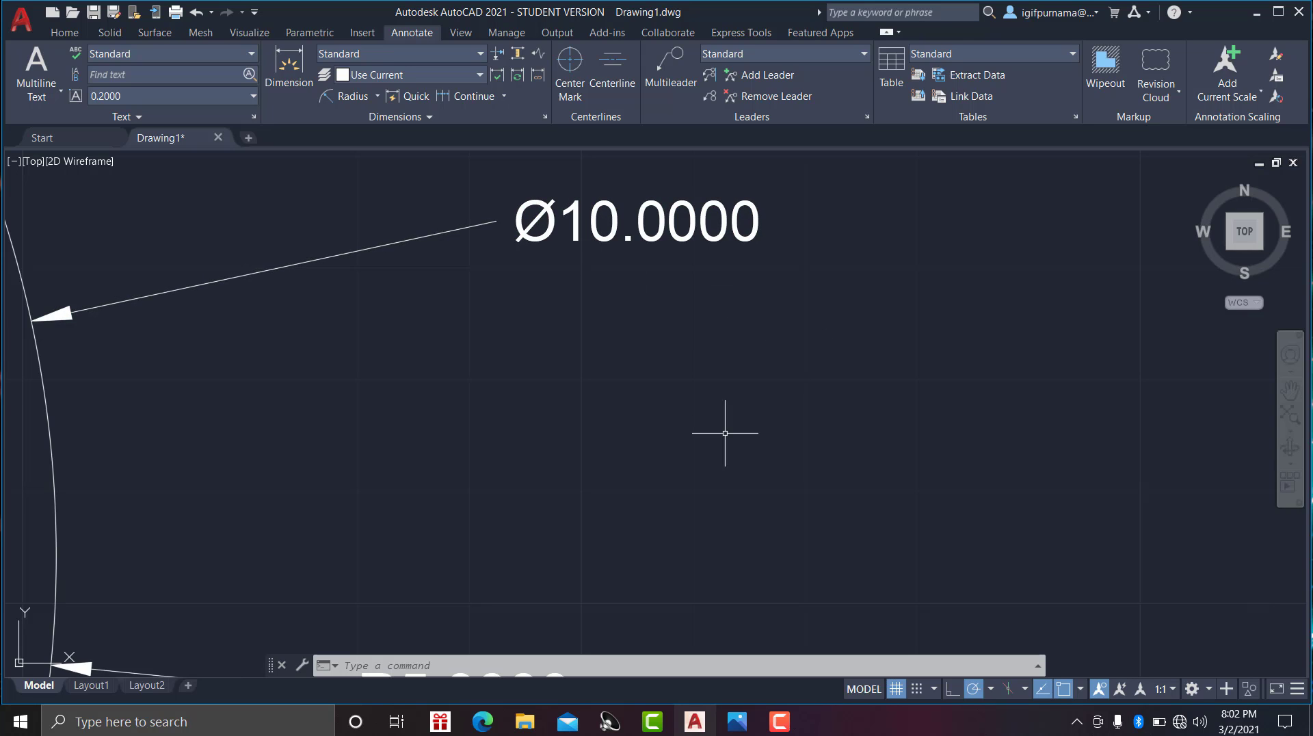
scroll(651, 332, "down", 1)
scroll(587, 270, "up", 3)
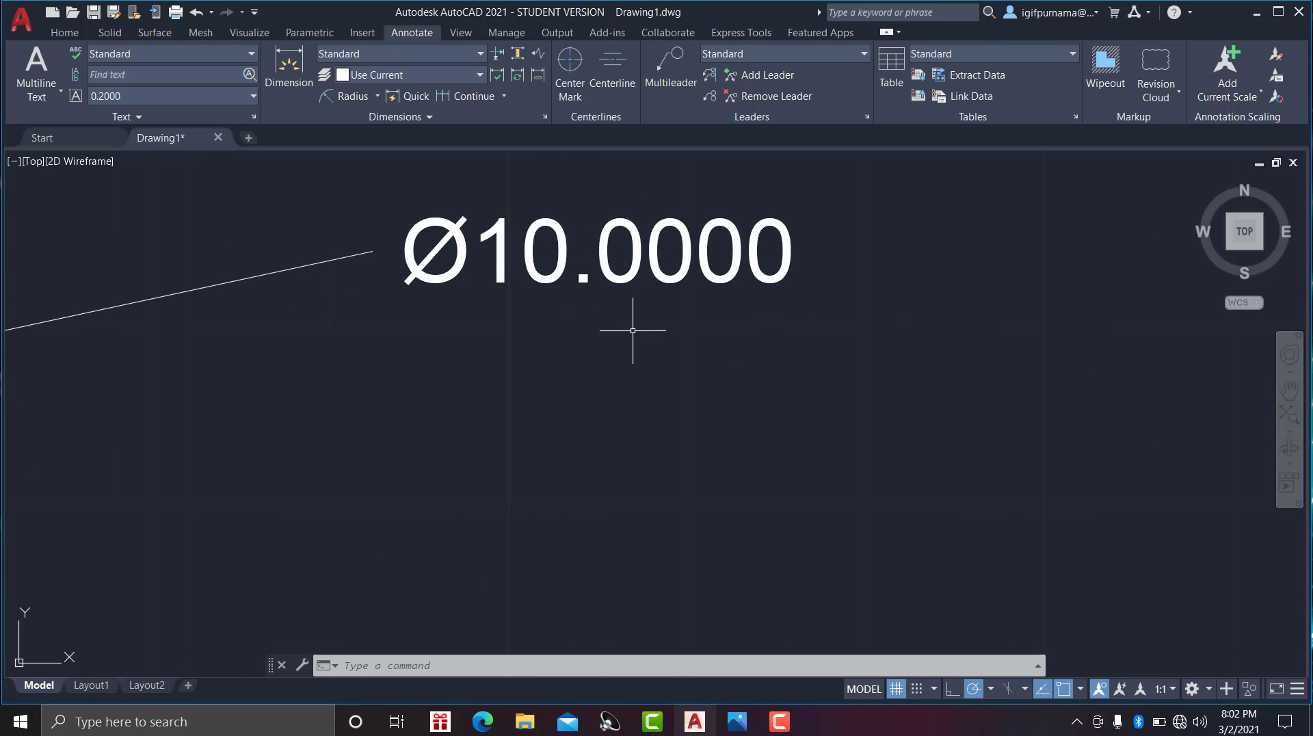
scroll(615, 346, "down", 1)
scroll(663, 331, "down", 1)
scroll(610, 295, "down", 1)
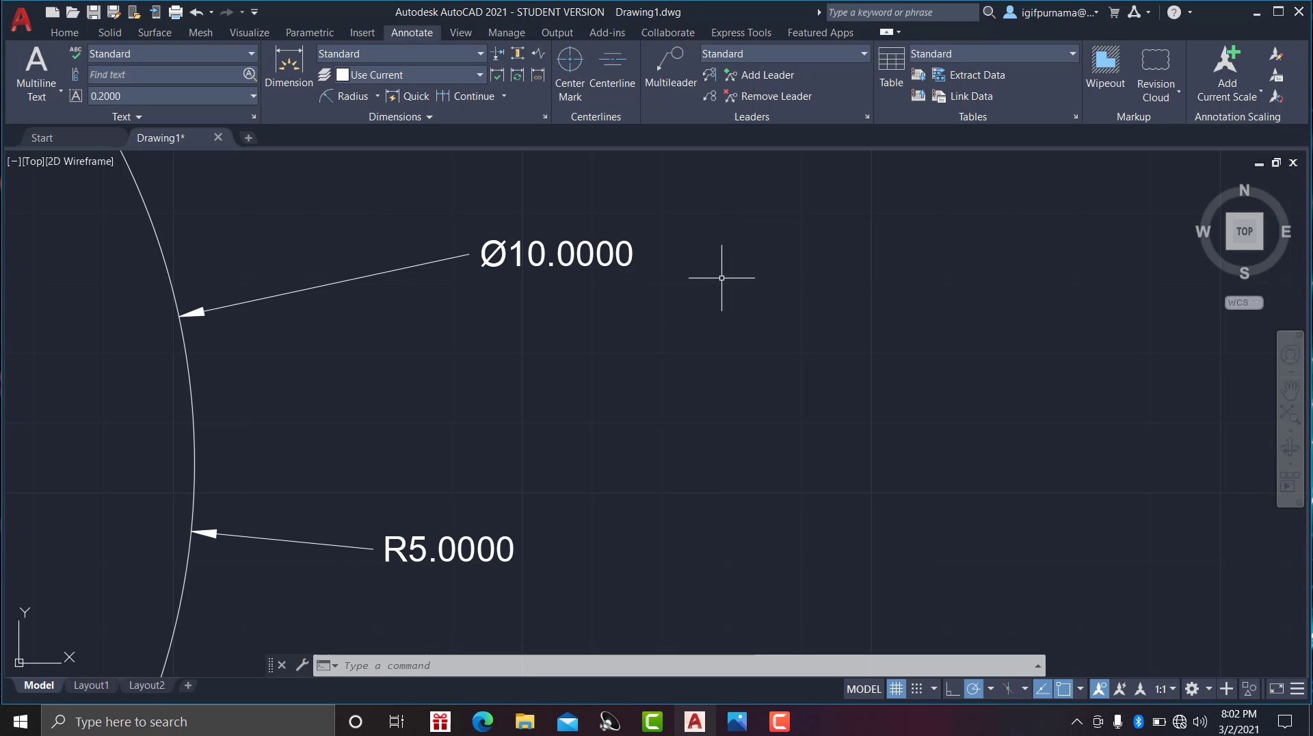
Open the Text Style dialog with ST and close it unchanged.
type("st")
key("Return")
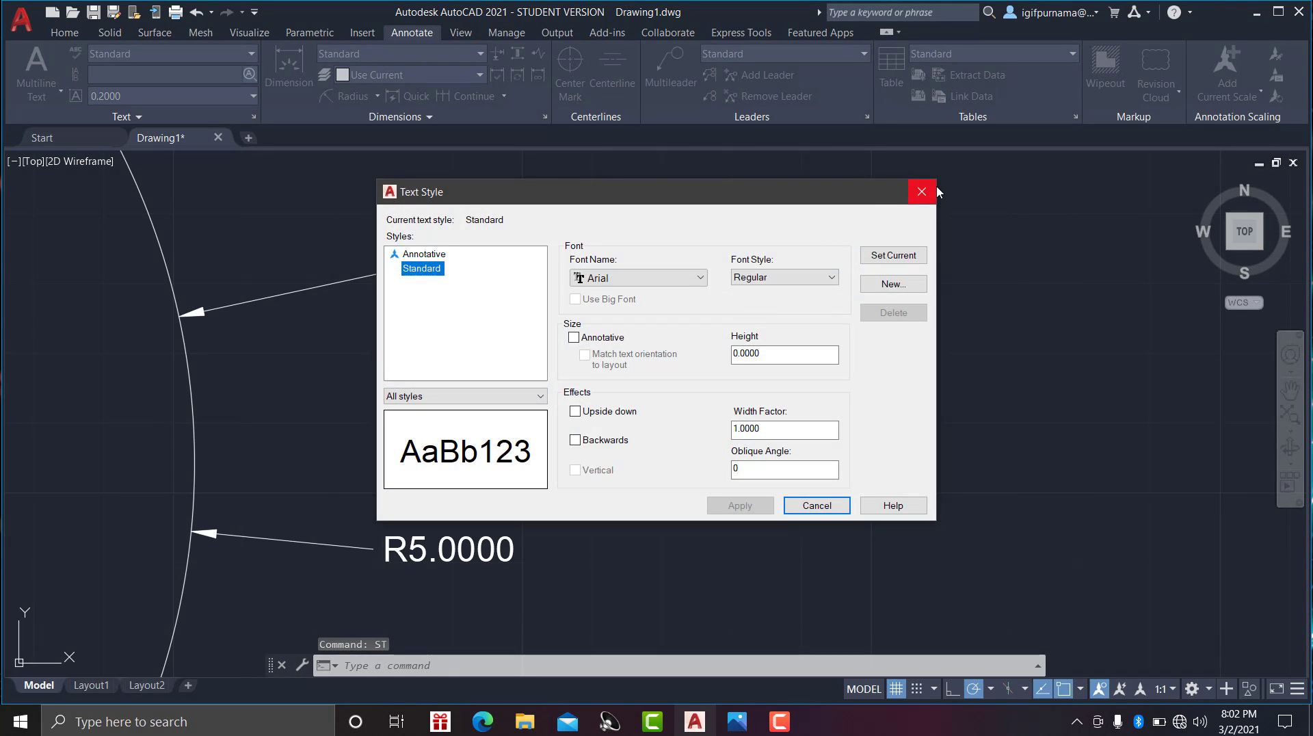
left_click(934, 190)
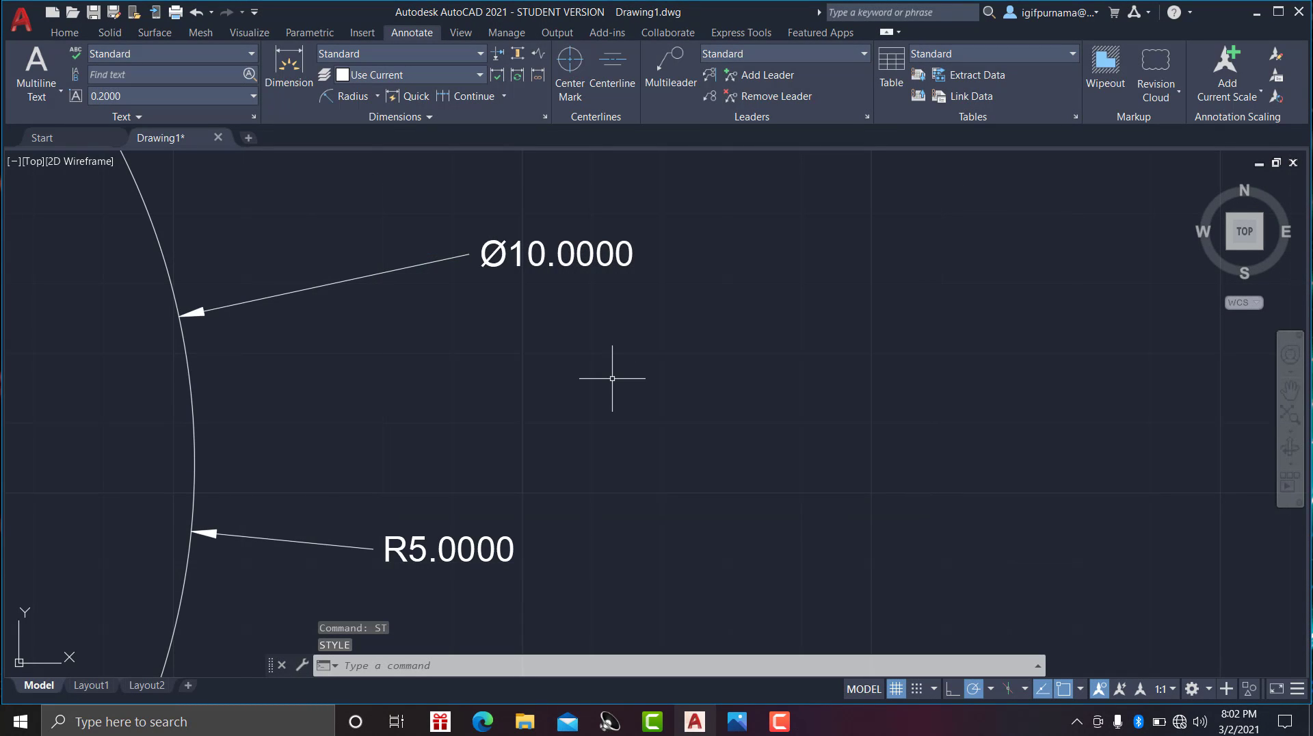
Set the Standard dimension style's linear precision to 0 on the Primary Units tab.
type("D")
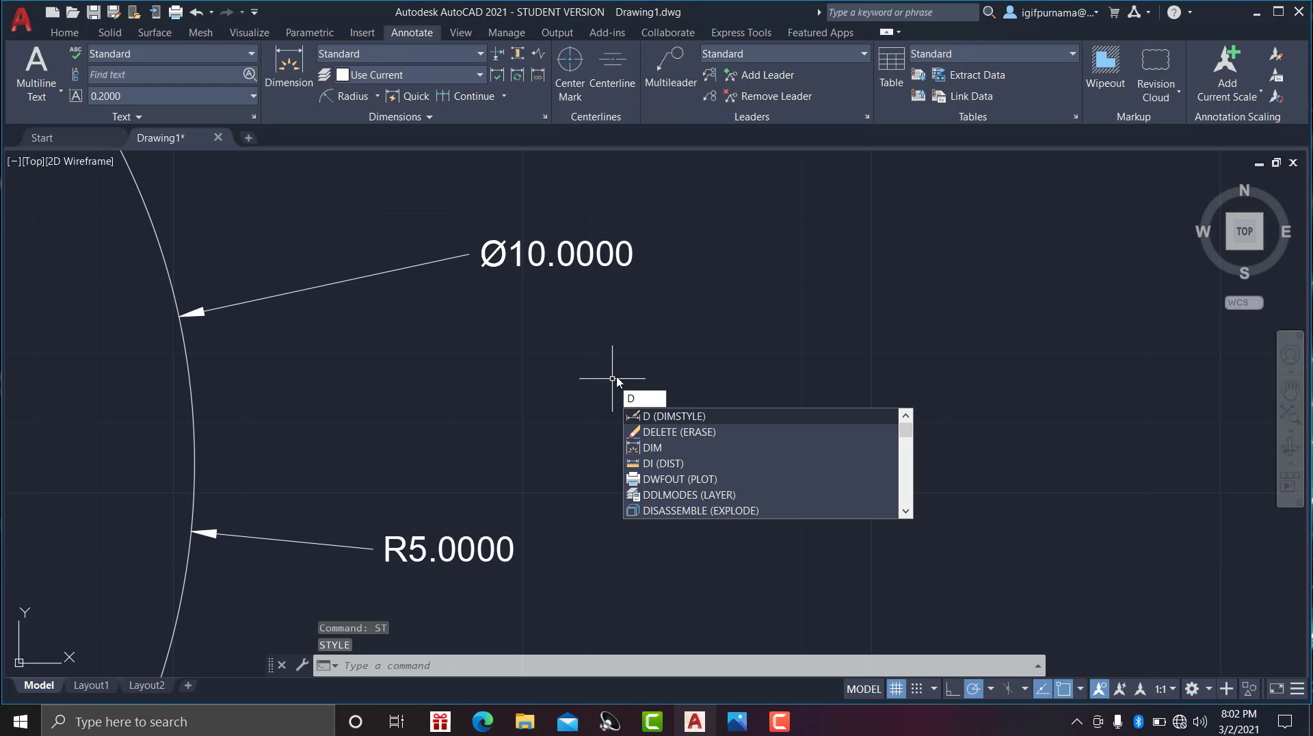
key("Return")
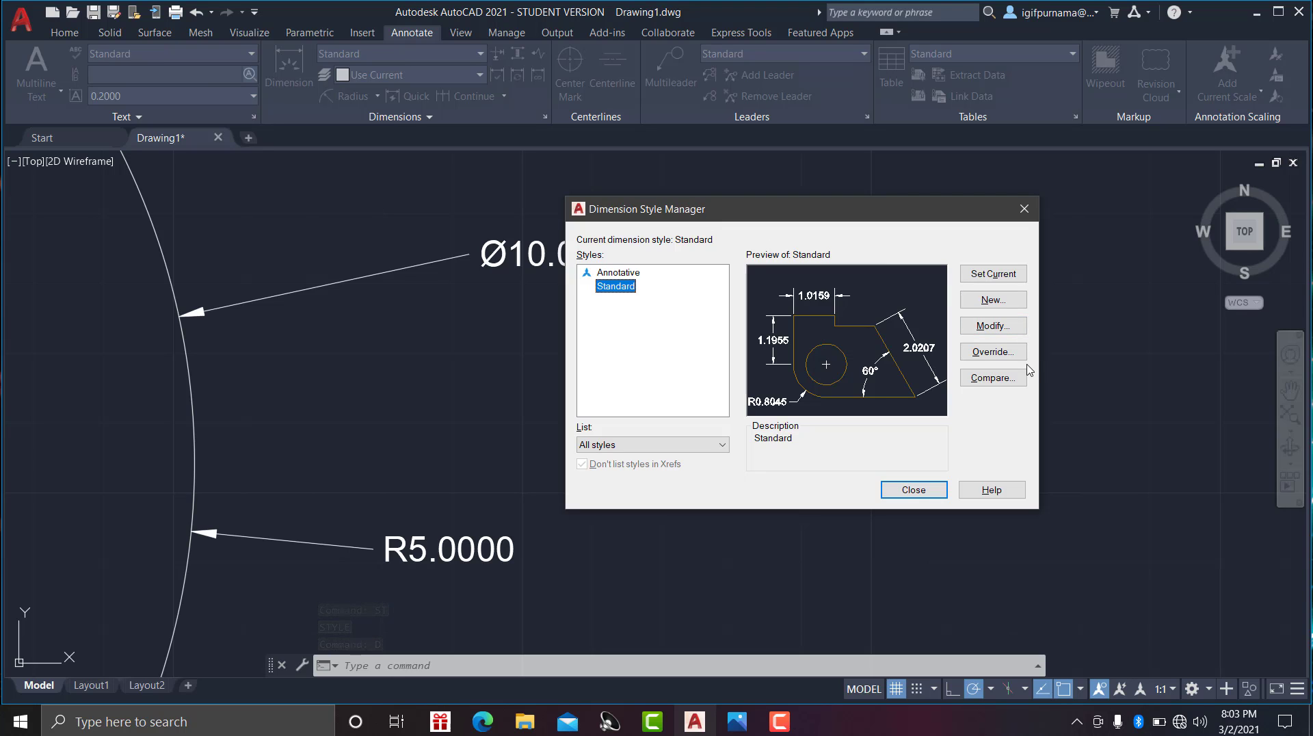
left_click(991, 327)
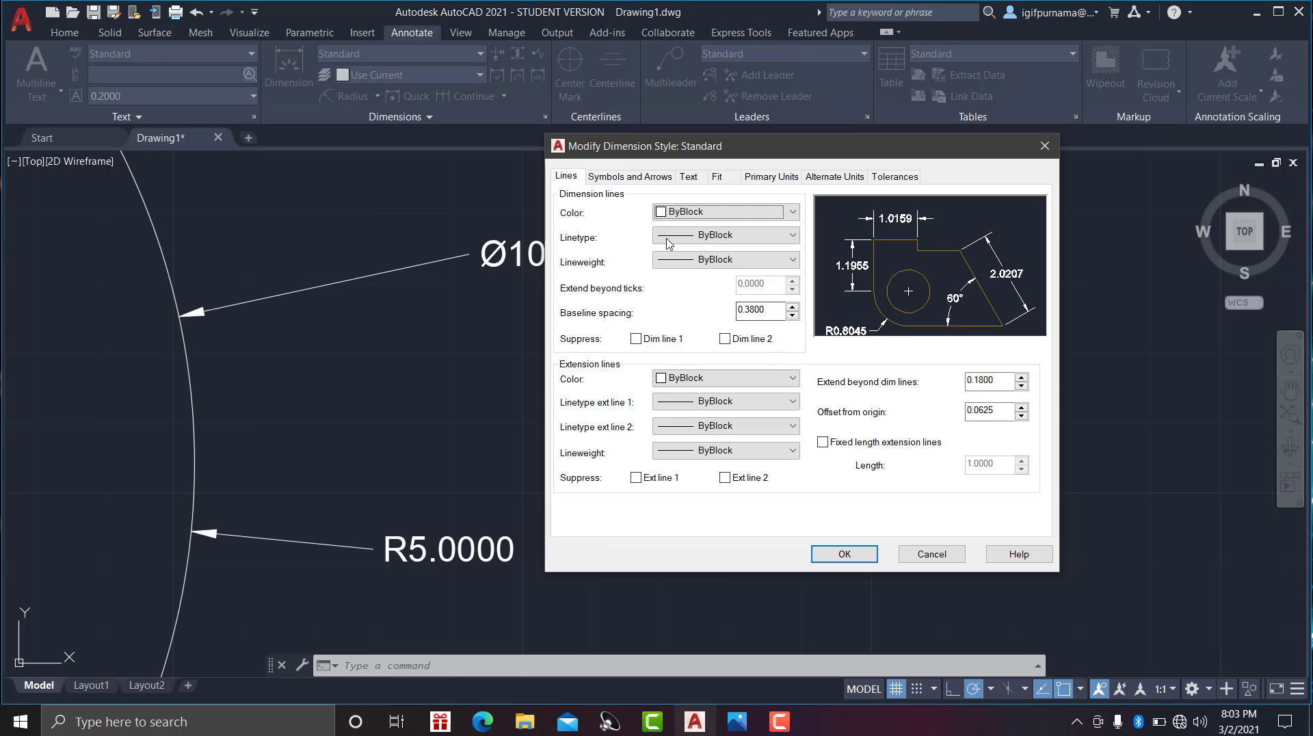
left_click(730, 182)
left_click(679, 181)
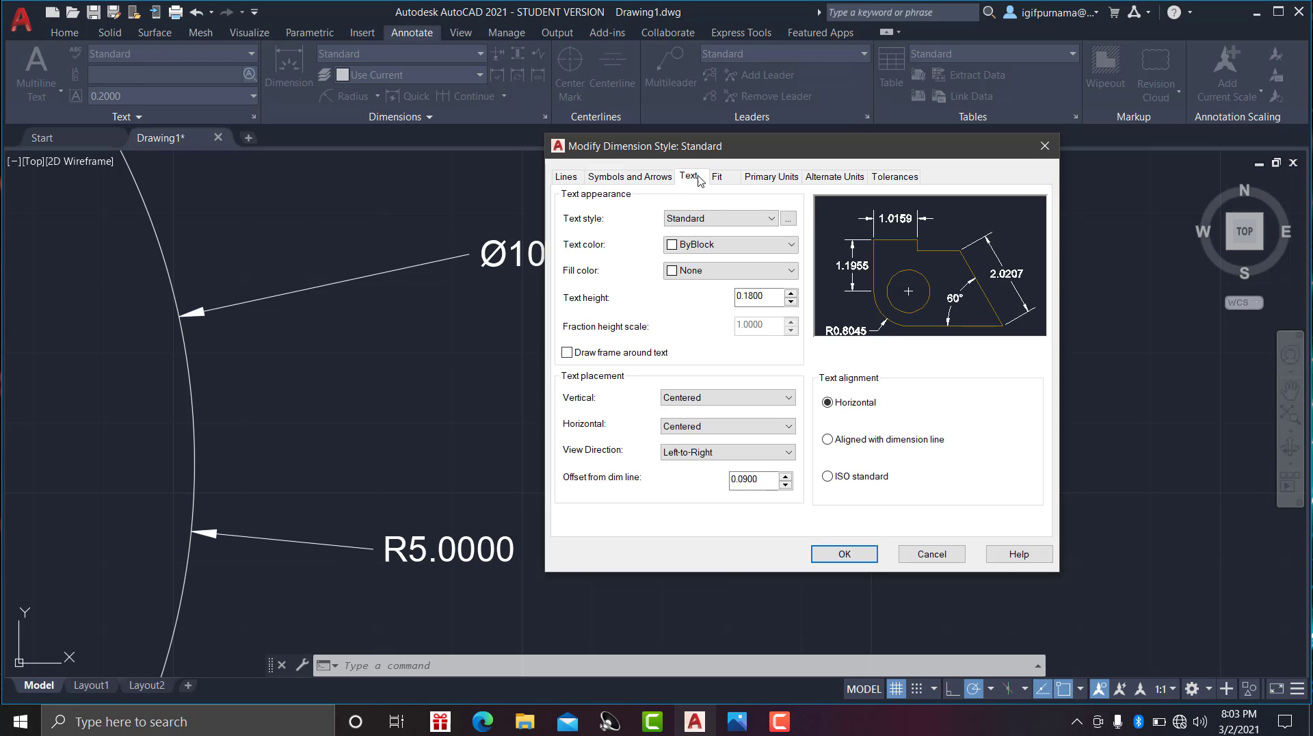
left_click(768, 176)
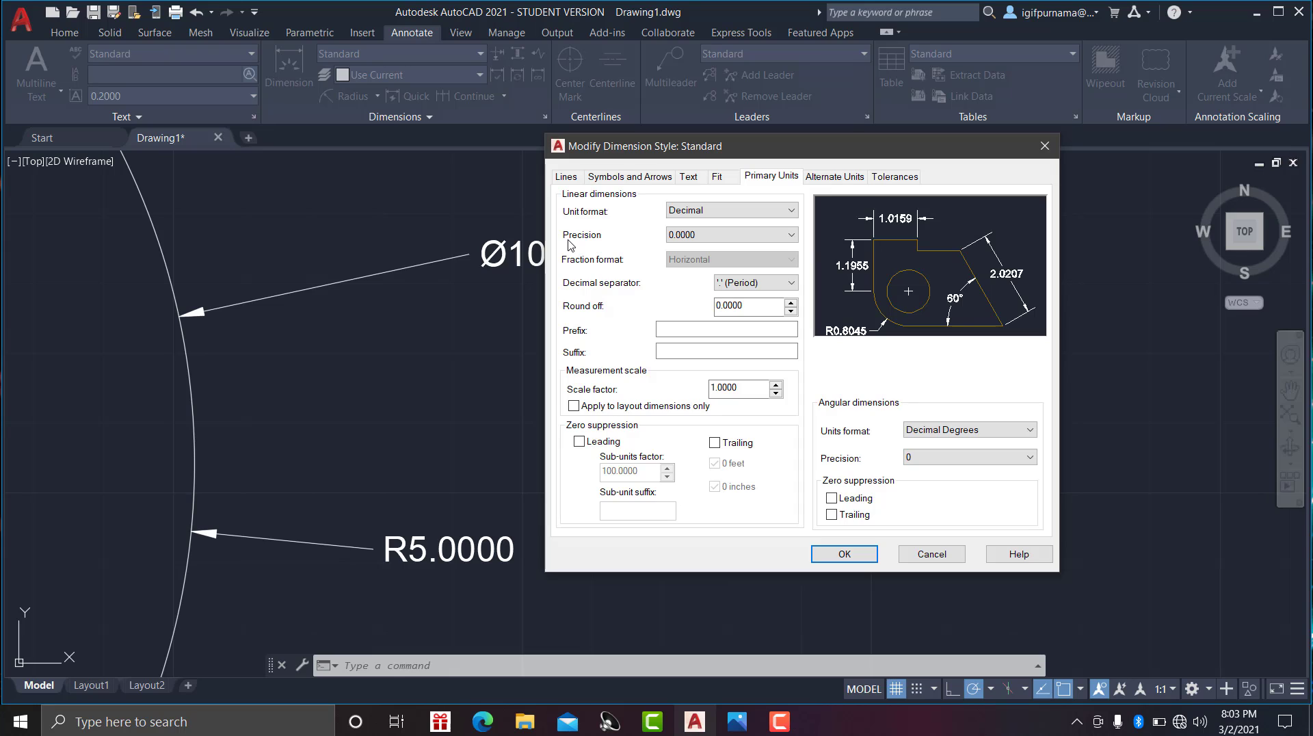
left_click(683, 235)
left_click(687, 249)
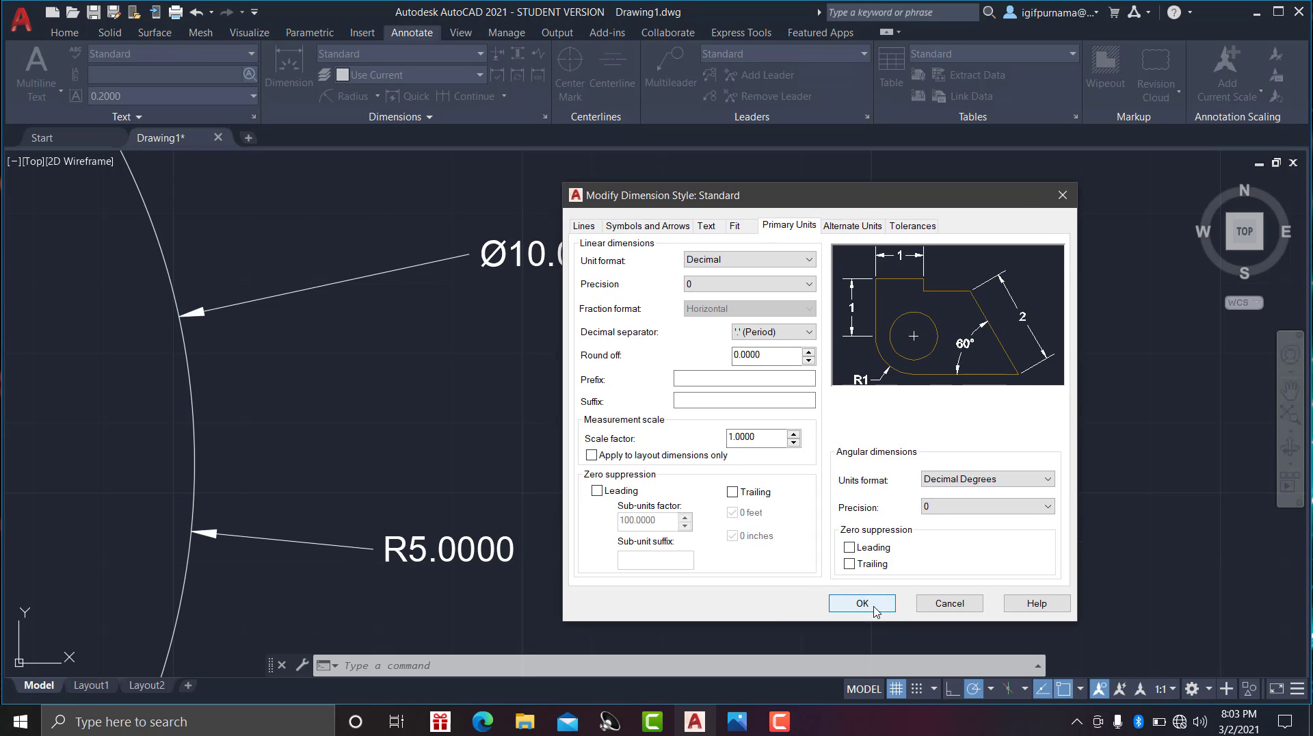
left_click(875, 610)
left_click(899, 490)
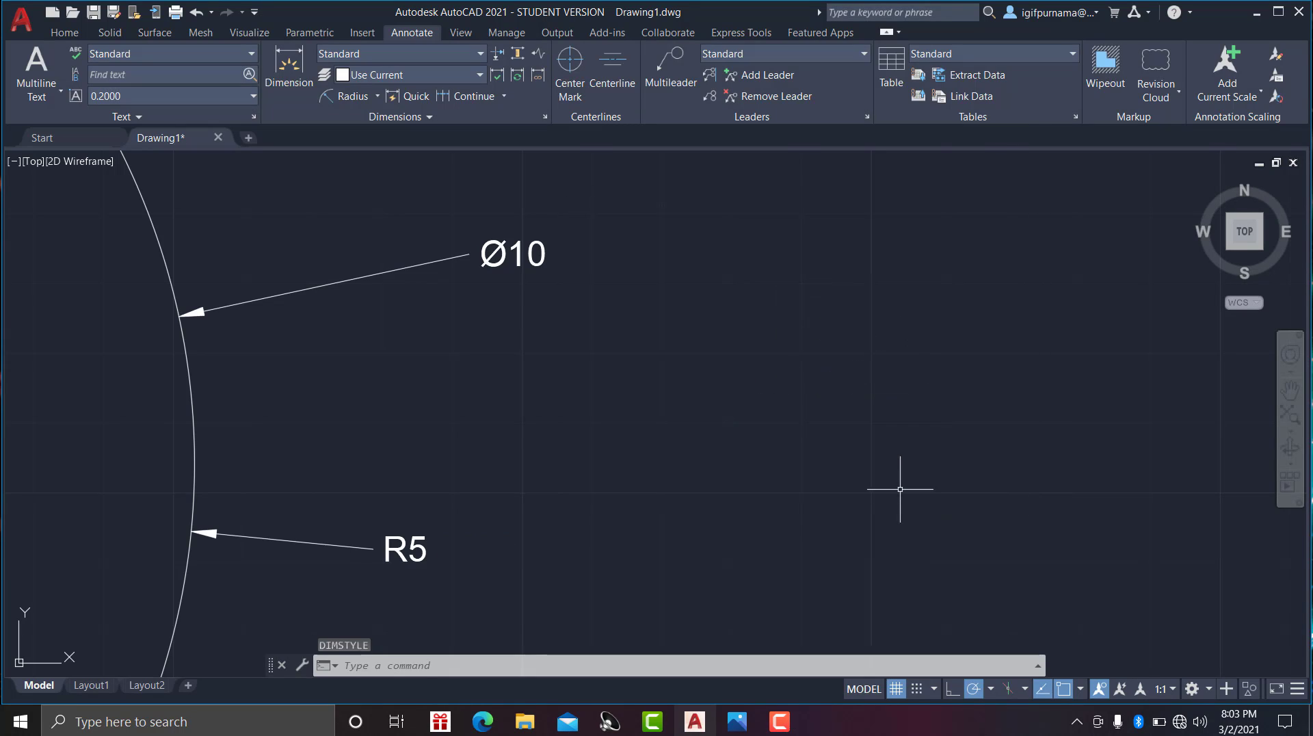
scroll(527, 219, "down", 2)
scroll(479, 191, "down", 2)
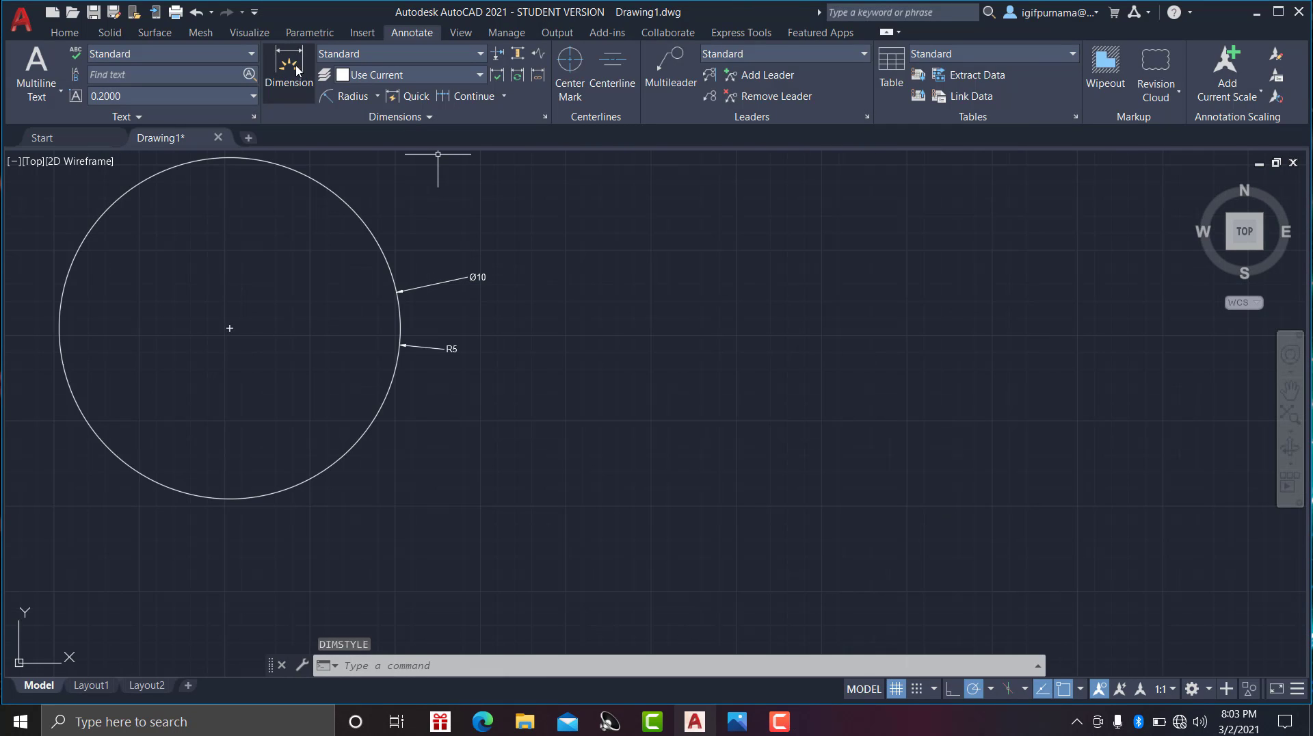
left_click(65, 32)
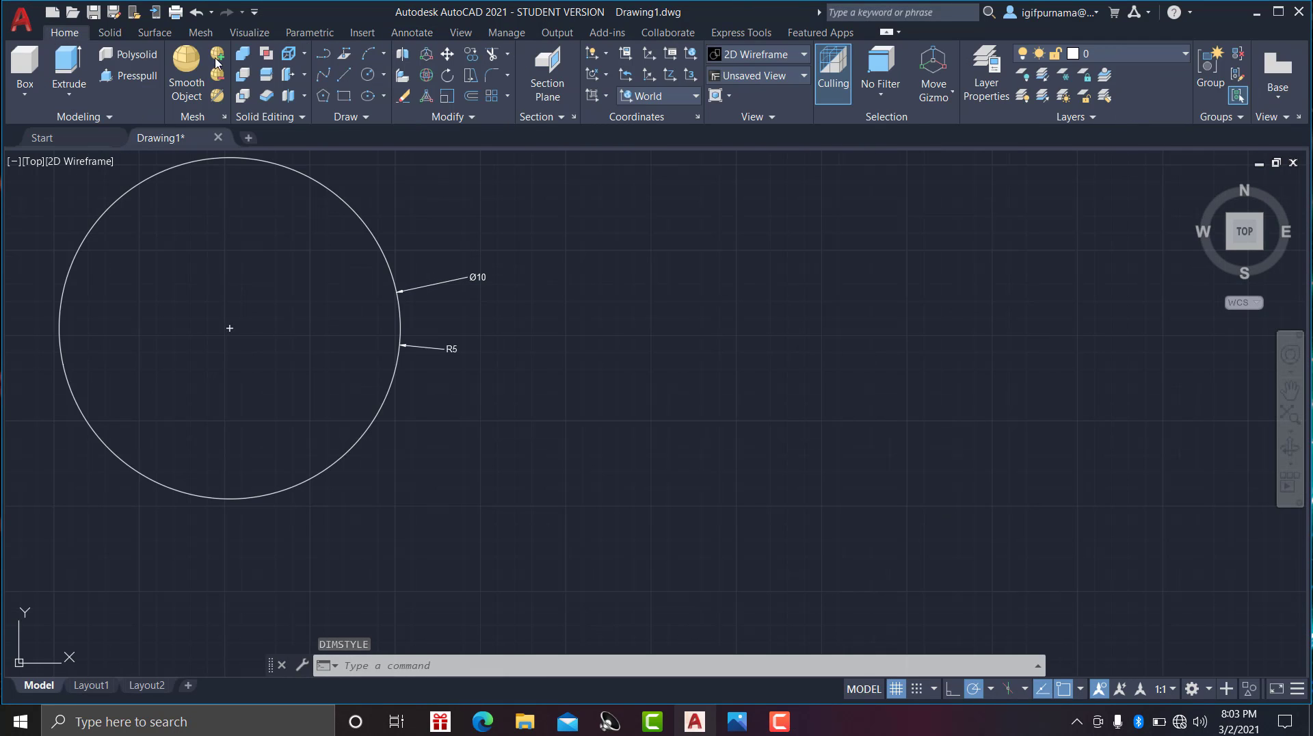
left_click(343, 74)
scroll(547, 280, "up", 2)
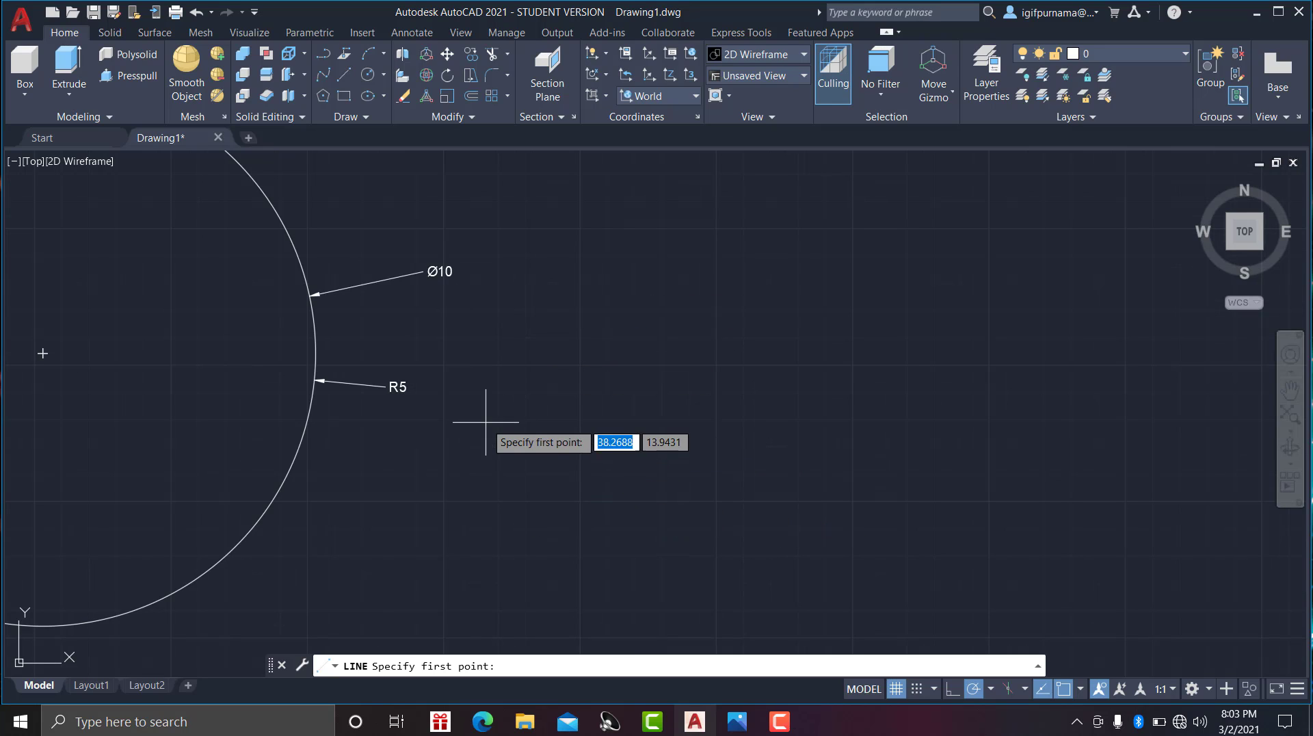
left_click(355, 456)
left_click(752, 455)
right_click(752, 455)
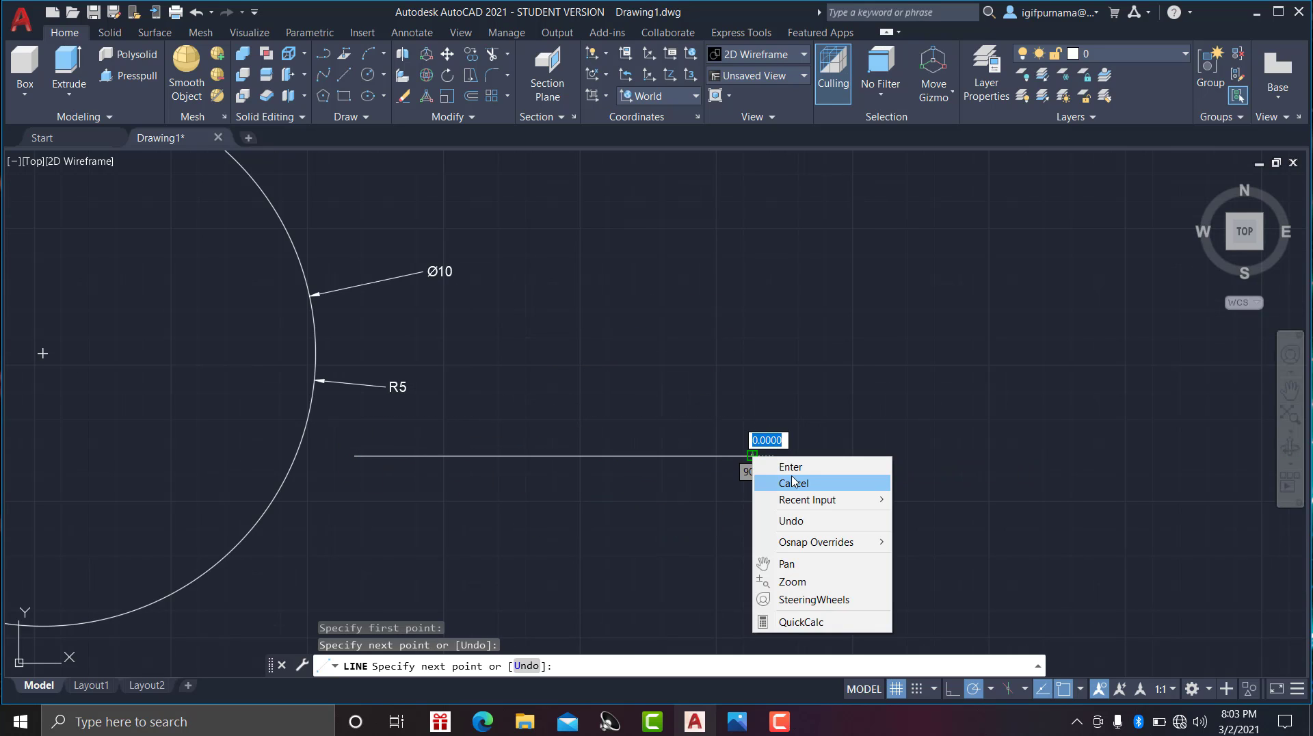
left_click(772, 462)
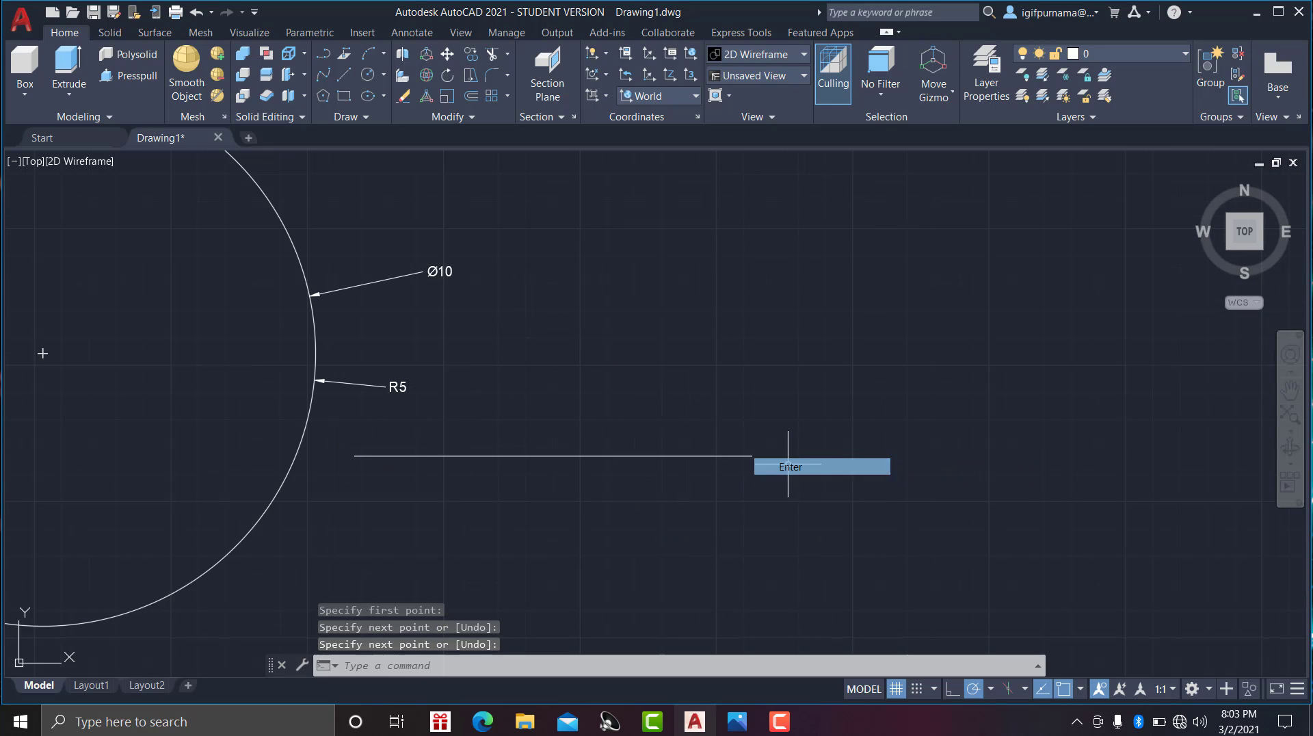
left_click(404, 96)
left_click(669, 501)
left_click(574, 400)
key("Return")
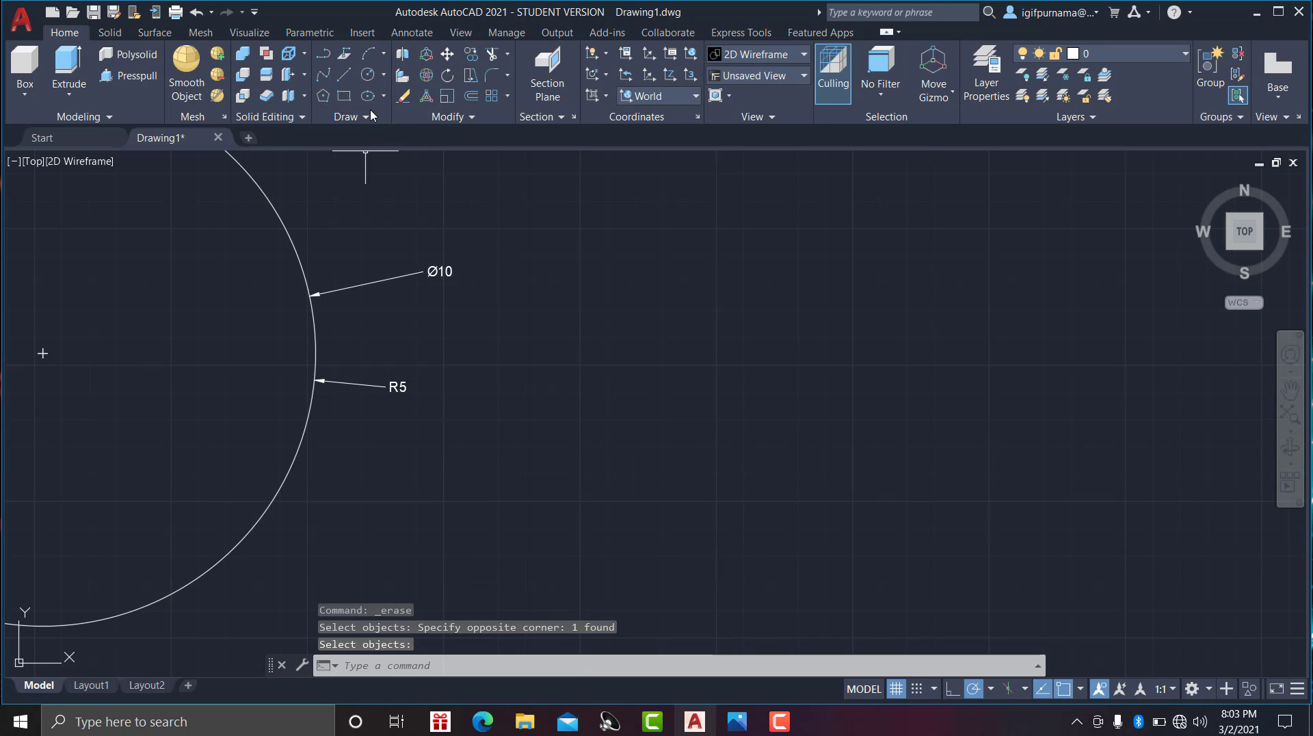
Draw a rectangle by two opposite corners right of the circle, then pan it into view.
left_click(370, 117)
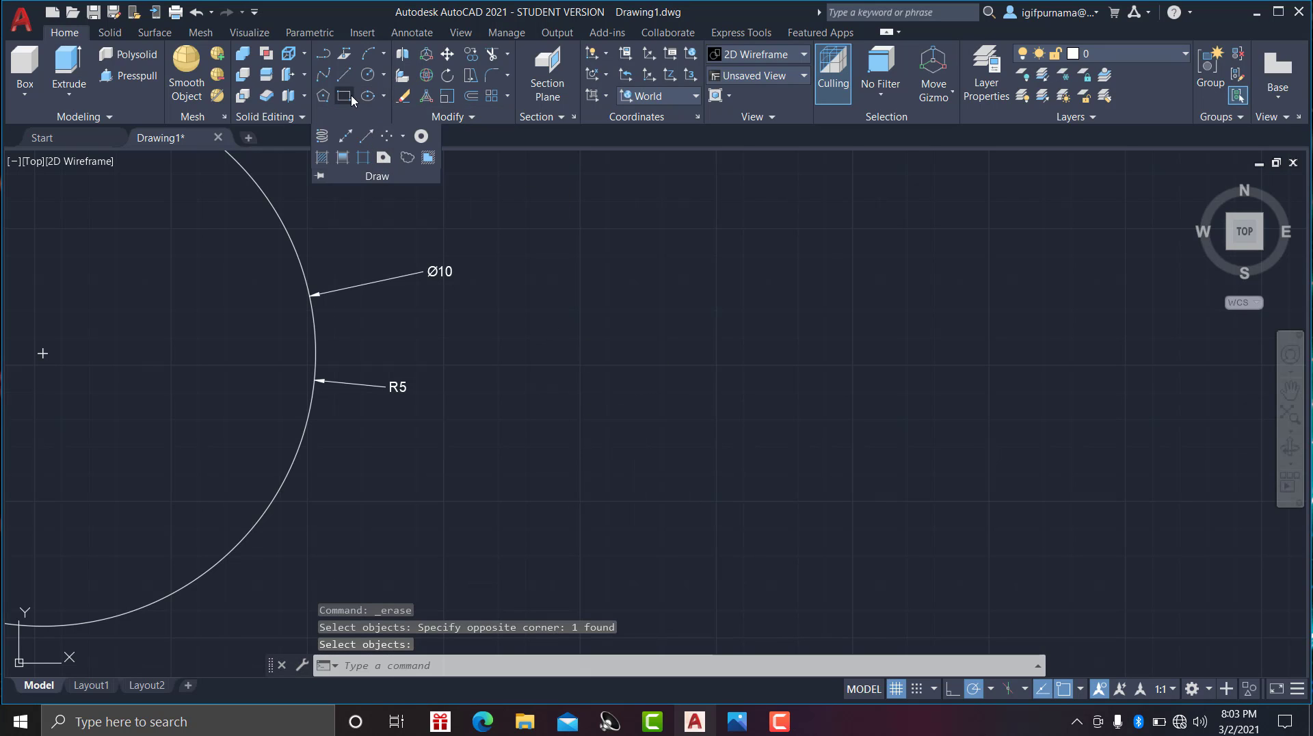
left_click(344, 96)
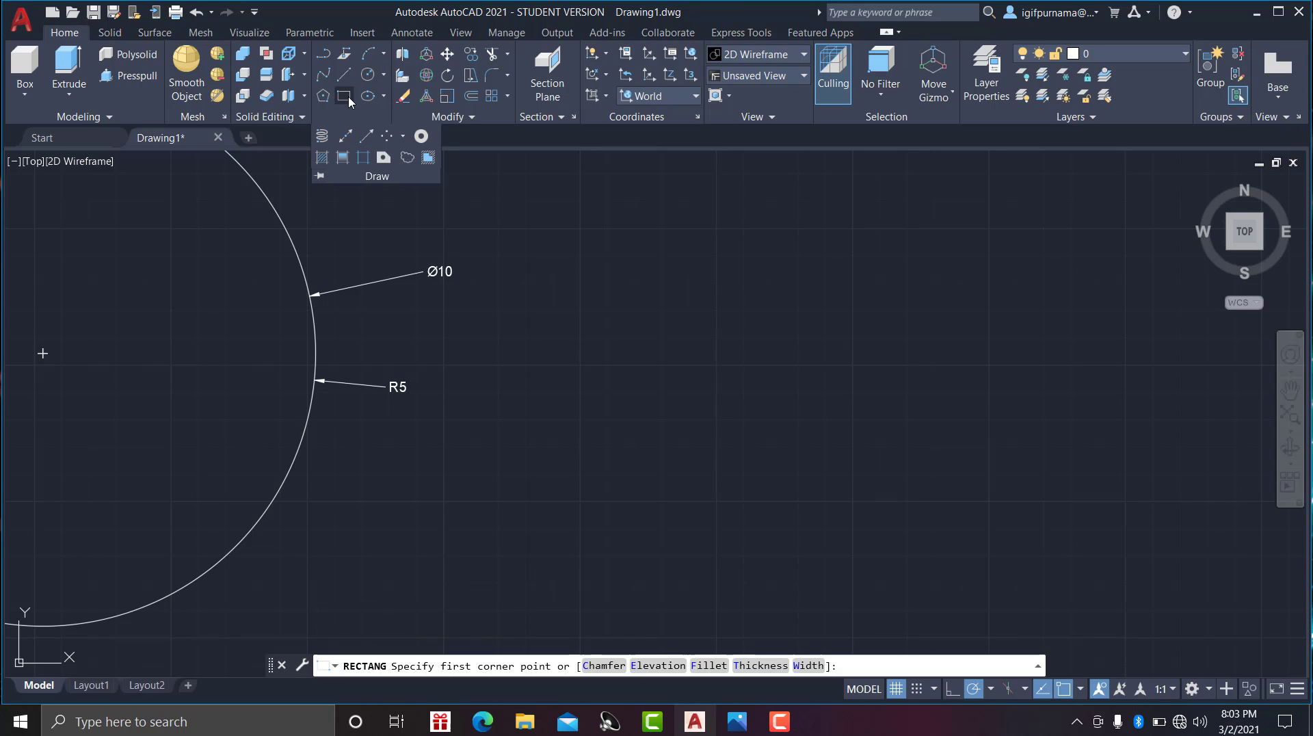
left_click(545, 306)
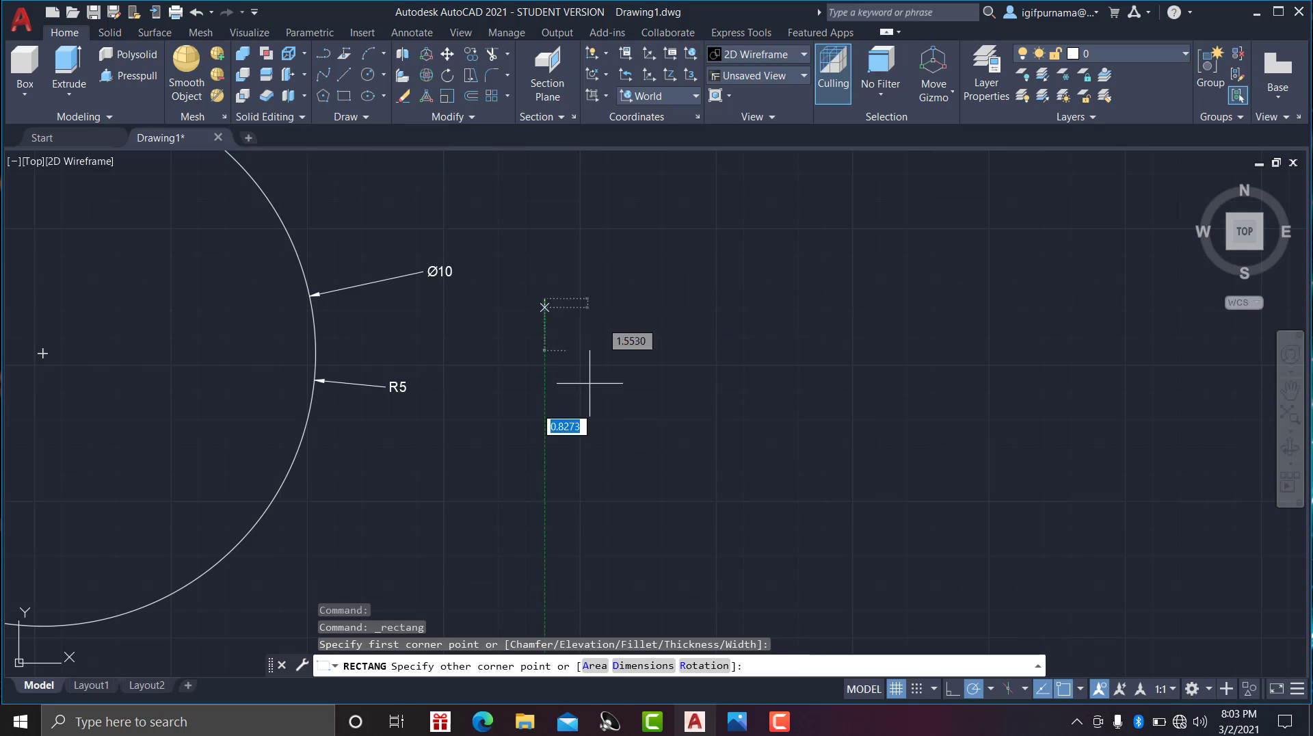
left_click(832, 461)
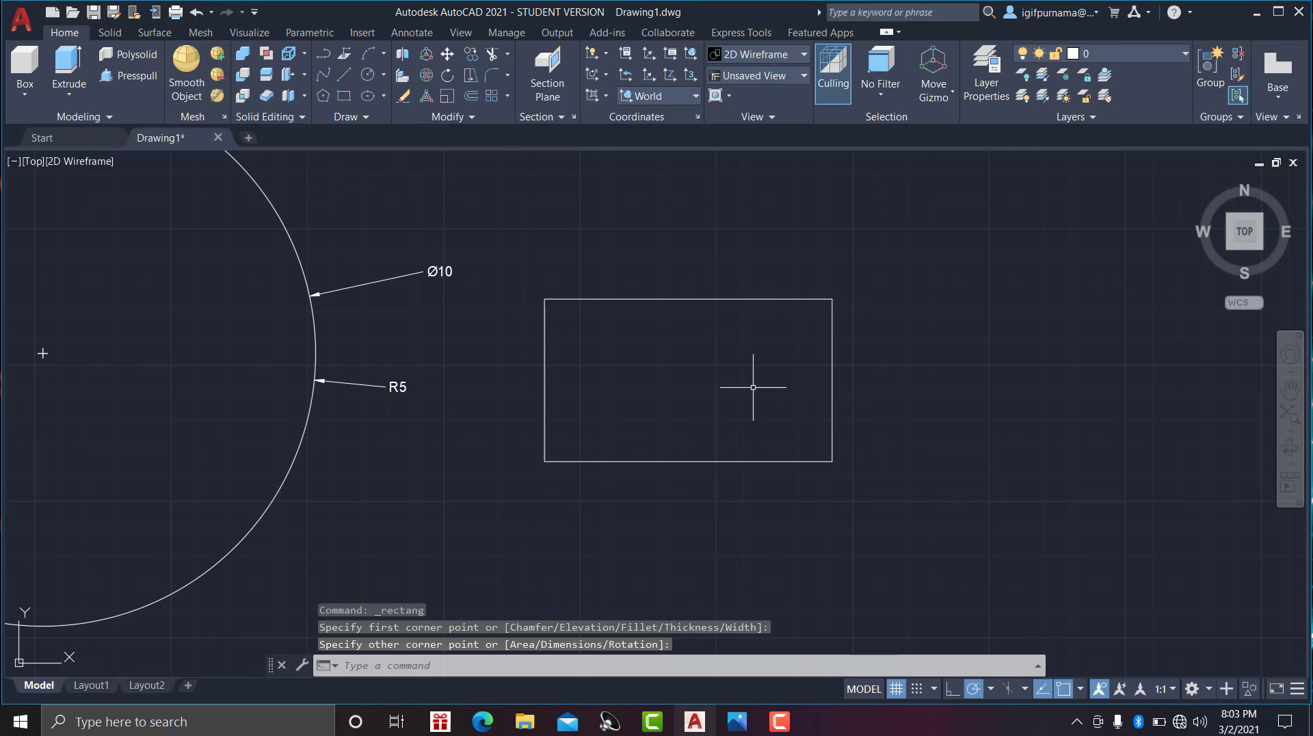
middle_click_drag(753, 387, 626, 387)
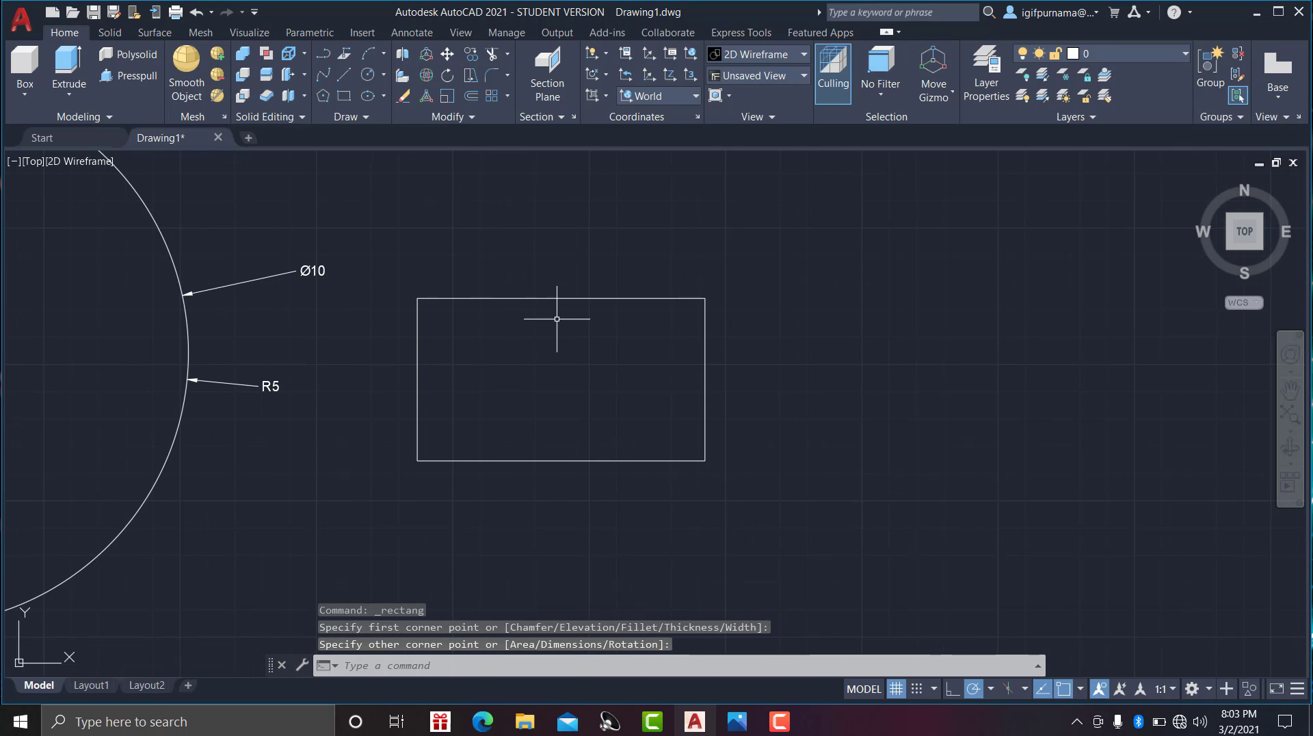
Dimension the rectangle's top, right and bottom edges with DIM, then undo them.
left_click(413, 34)
left_click(289, 68)
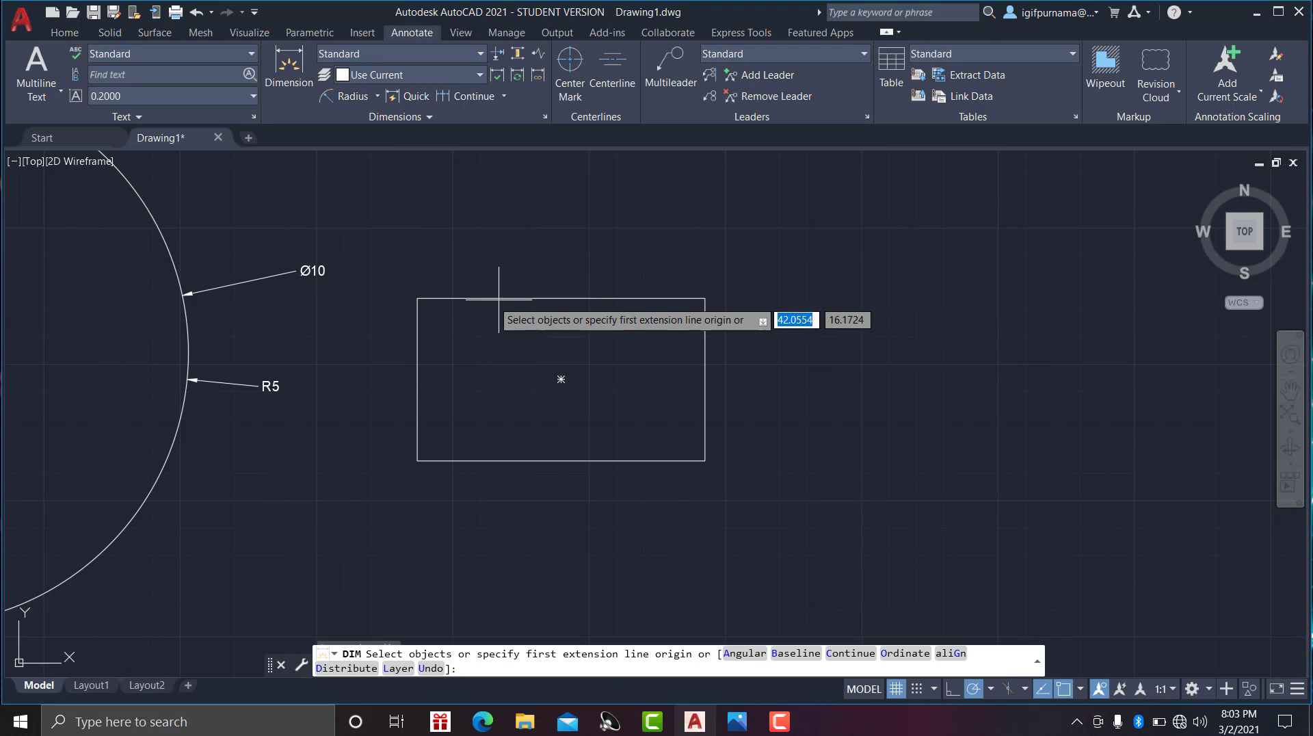
key("Return")
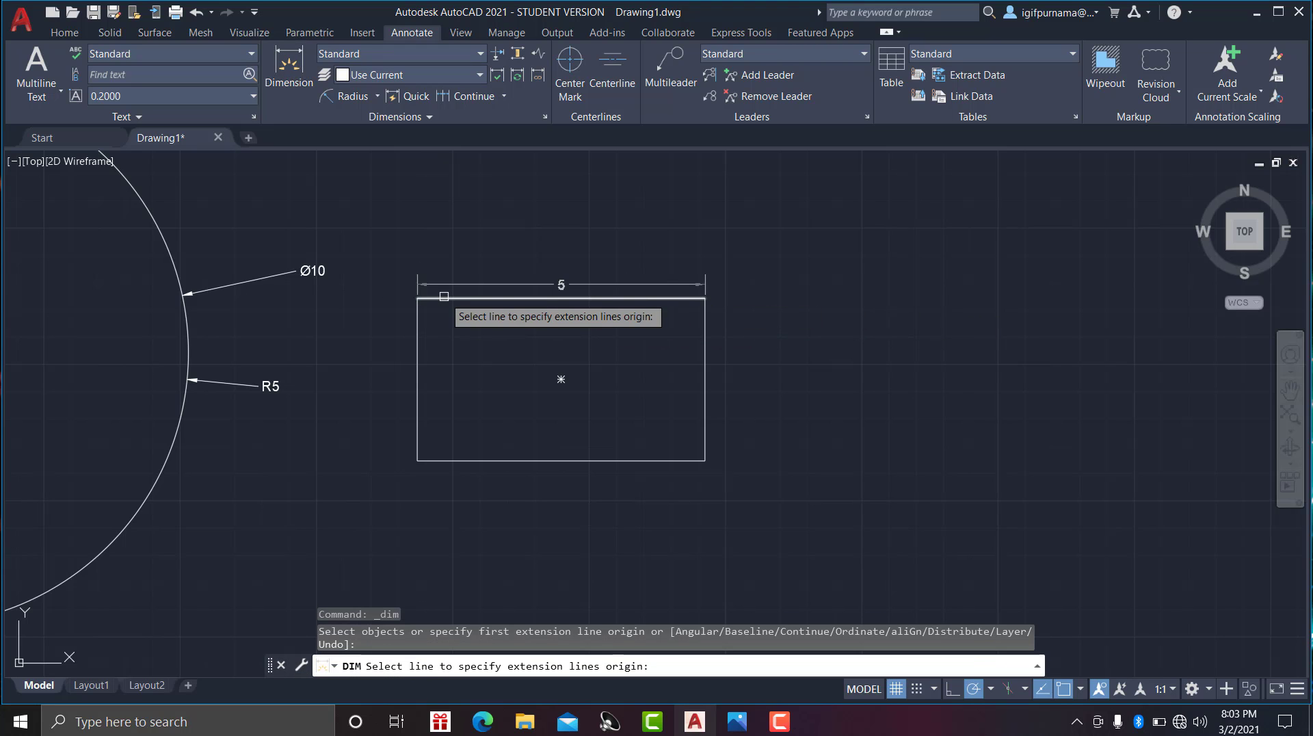
left_click(443, 296)
left_click(435, 255)
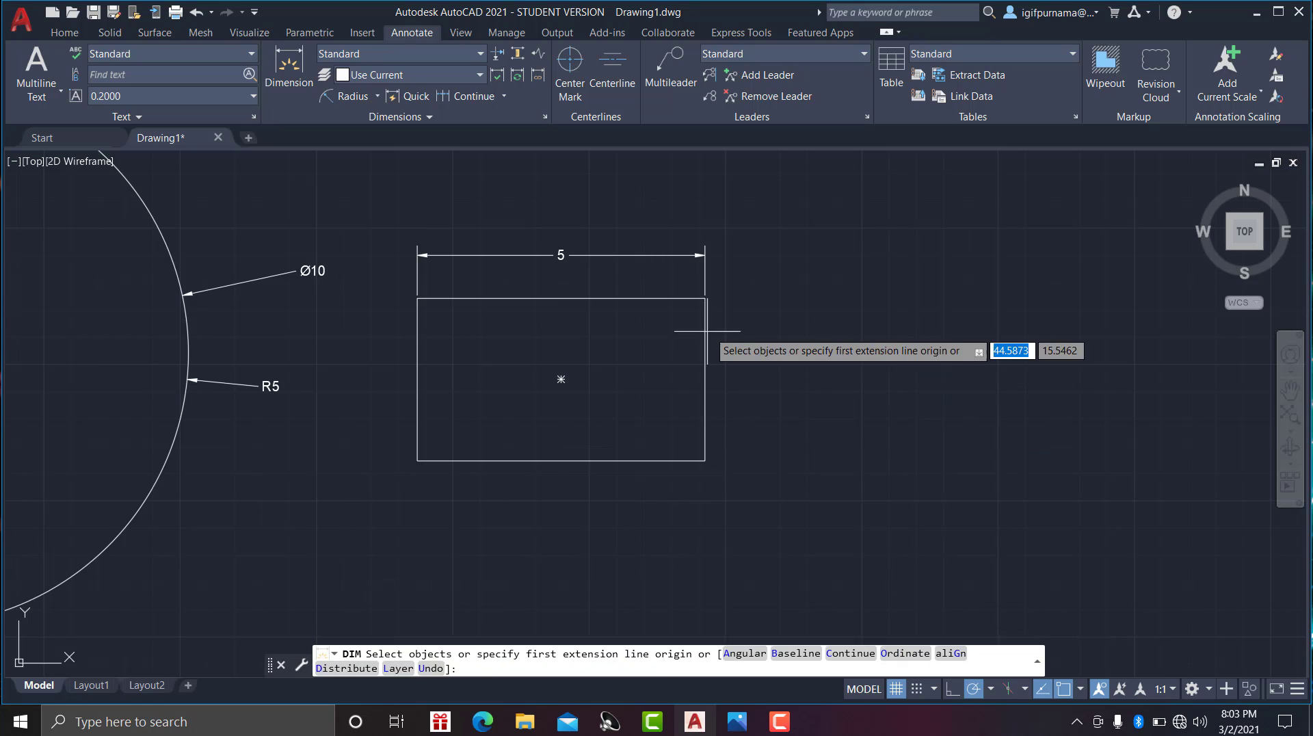
key("Return")
left_click(705, 417)
left_click(744, 379)
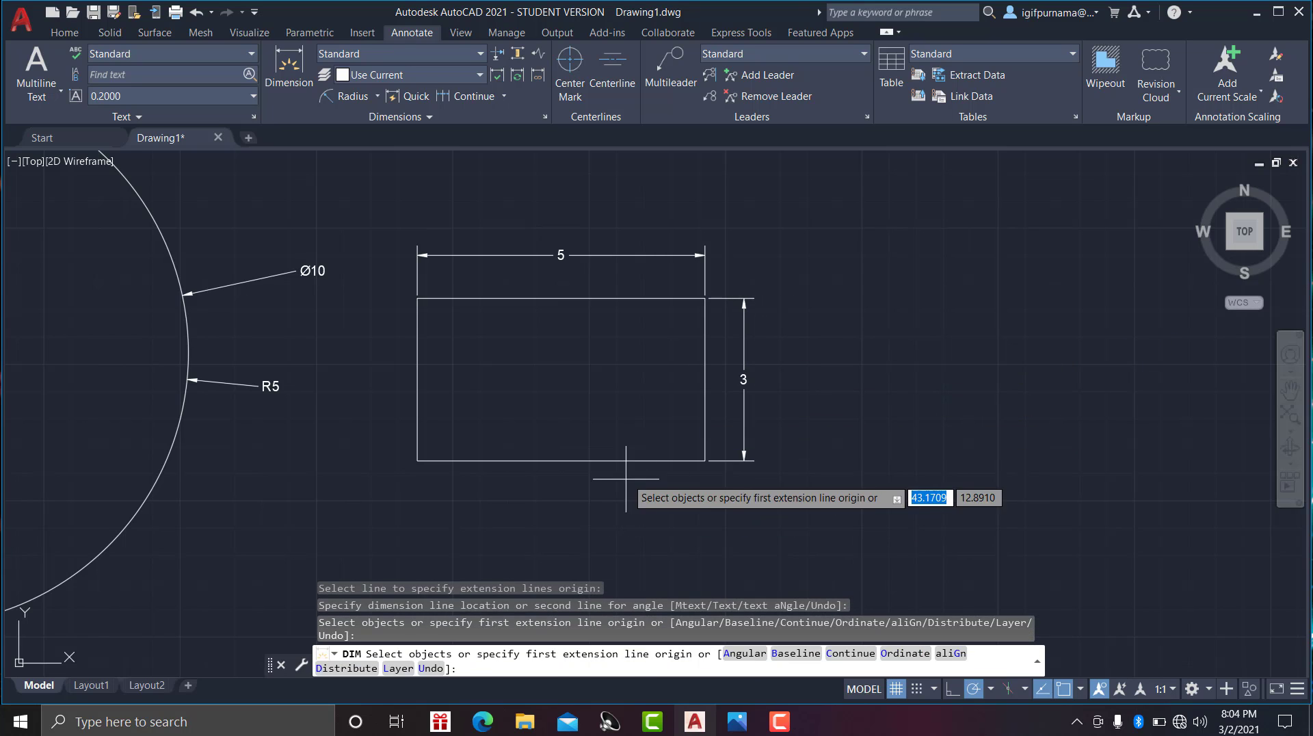
key("Return")
left_click(625, 460)
left_click(642, 508)
key("Return")
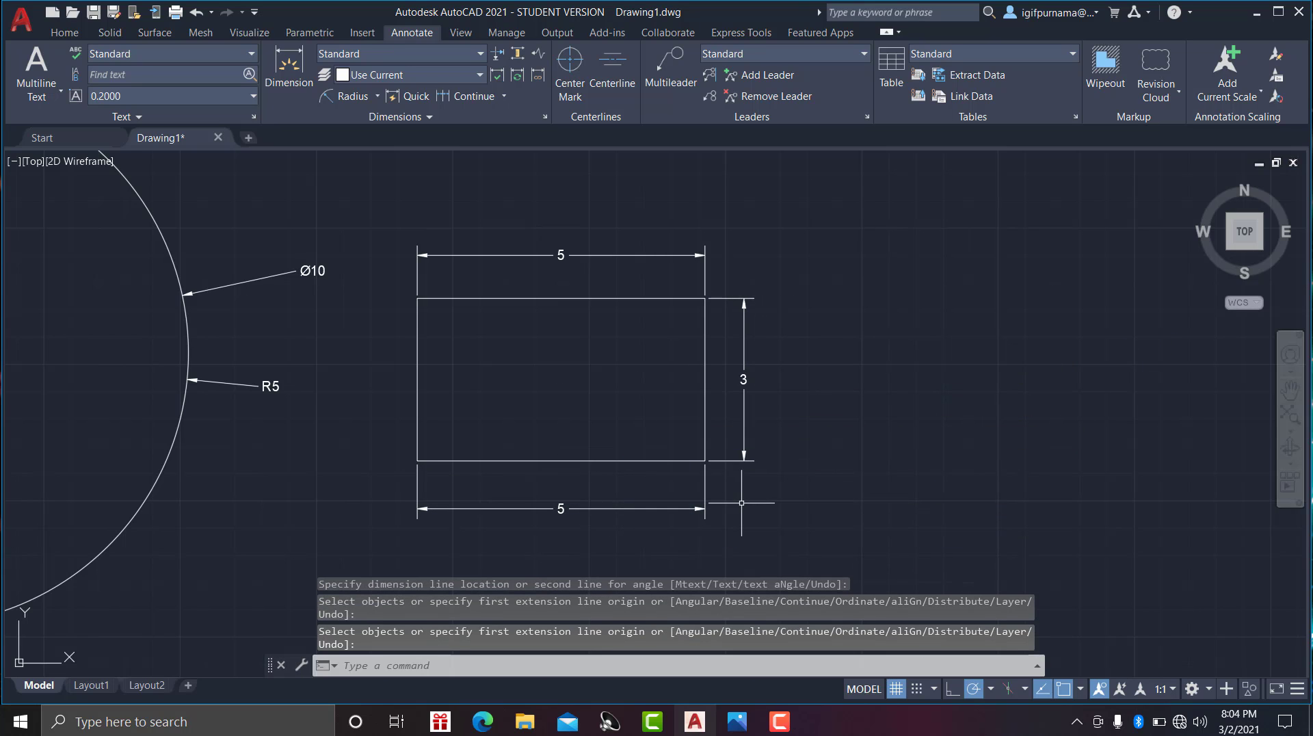
key("ctrl+z")
Add the 5 width across the top corners and the 3 height on the right edge.
left_click(288, 65)
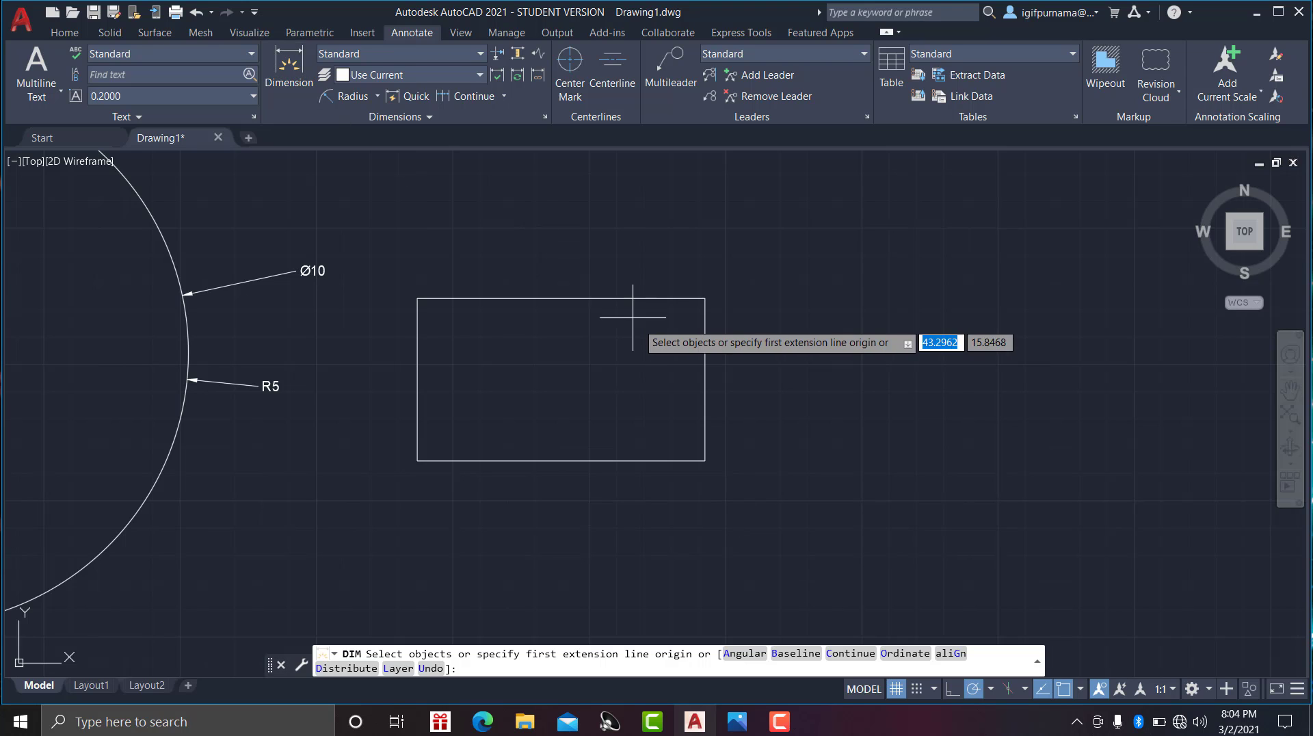
left_click(651, 298)
left_click(661, 257)
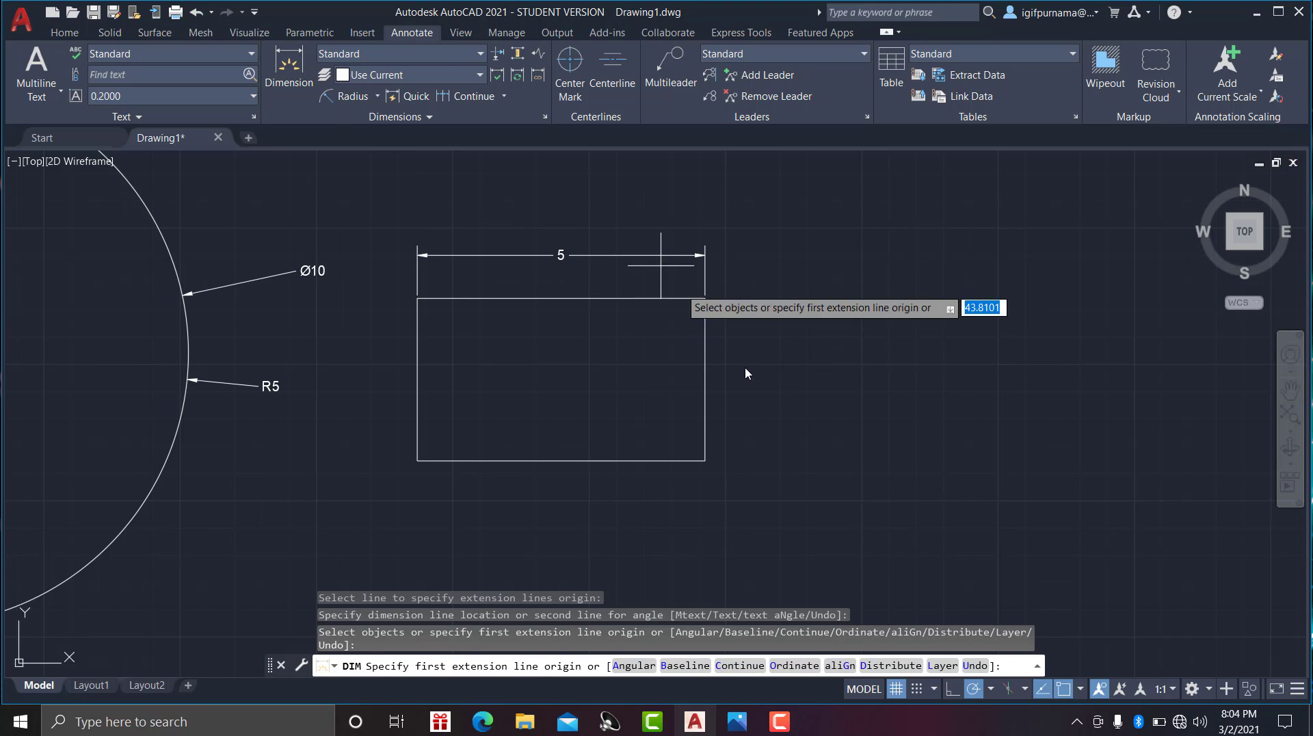
left_click(705, 338)
left_click(739, 330)
scroll(710, 310, "up", 2)
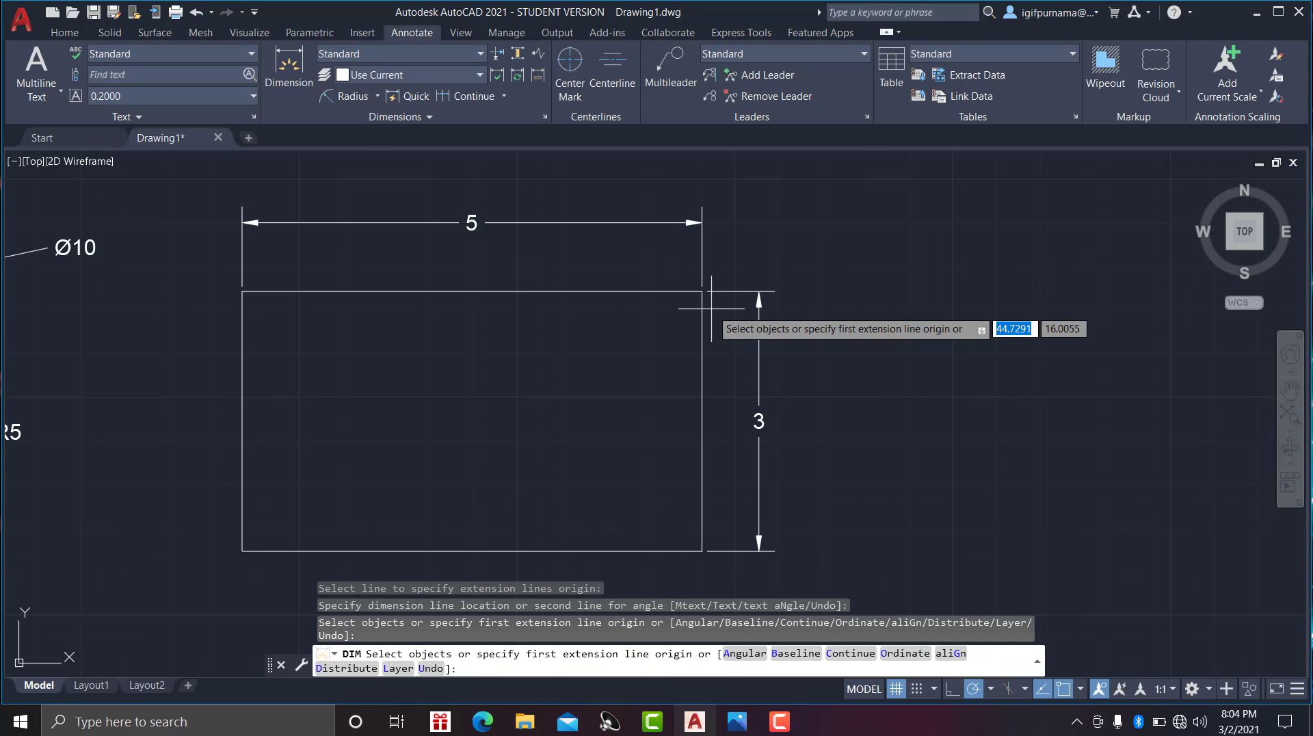
key("Return")
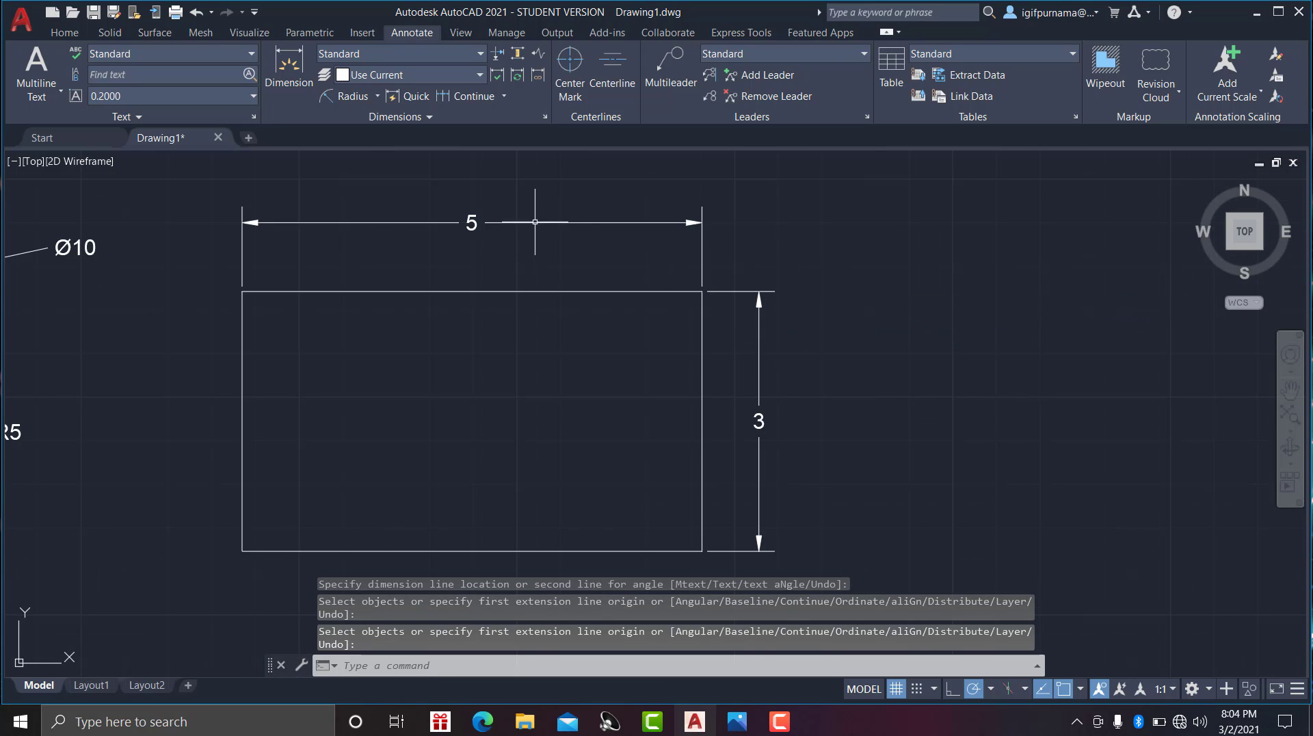
scroll(502, 205, "up", 2)
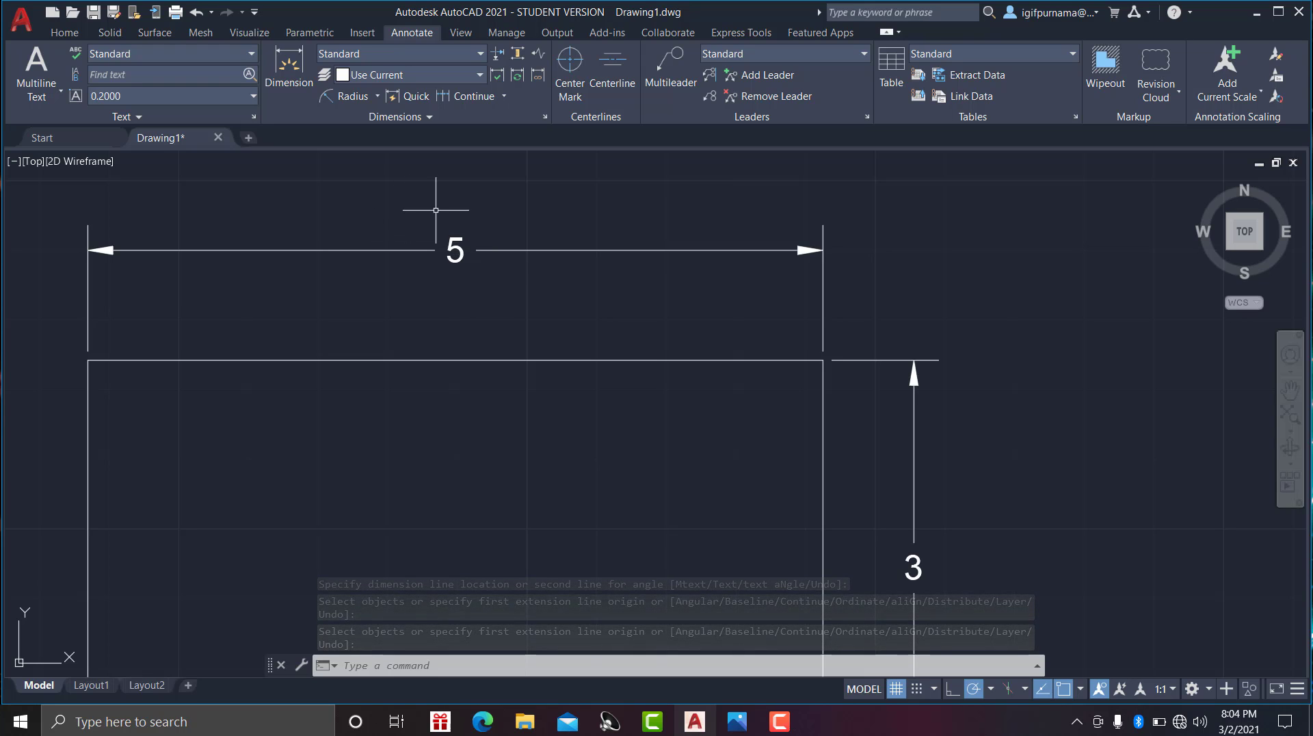
scroll(406, 241, "up", 4)
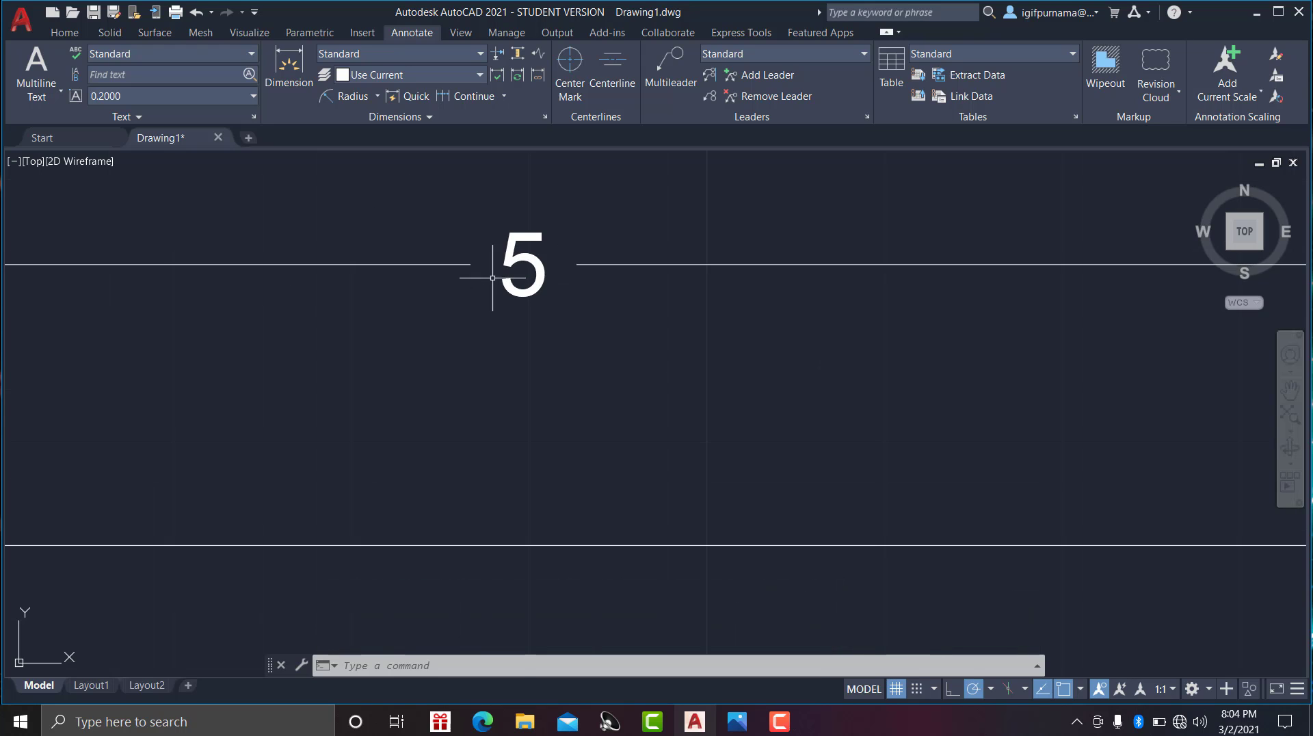
scroll(496, 274, "down", 4)
scroll(516, 287, "up", 4)
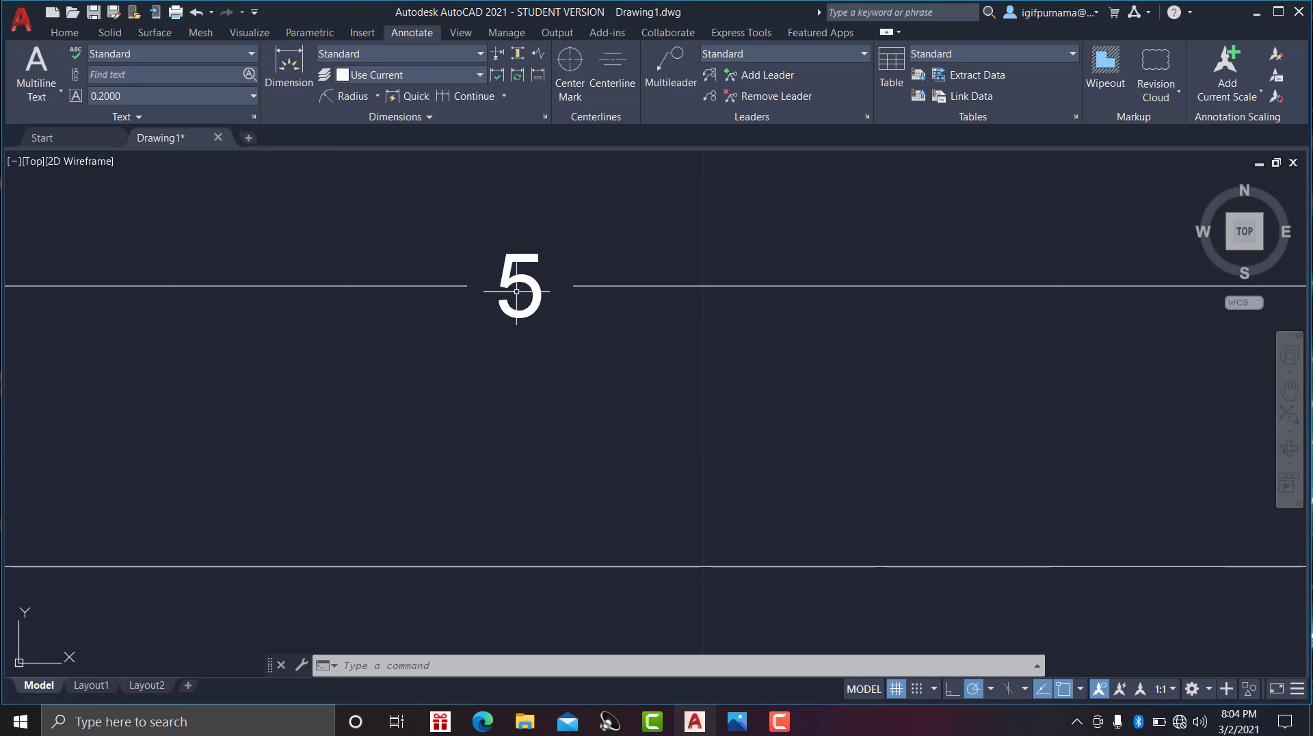
scroll(517, 291, "down", 4)
scroll(799, 489, "up", 3)
scroll(800, 496, "up", 1)
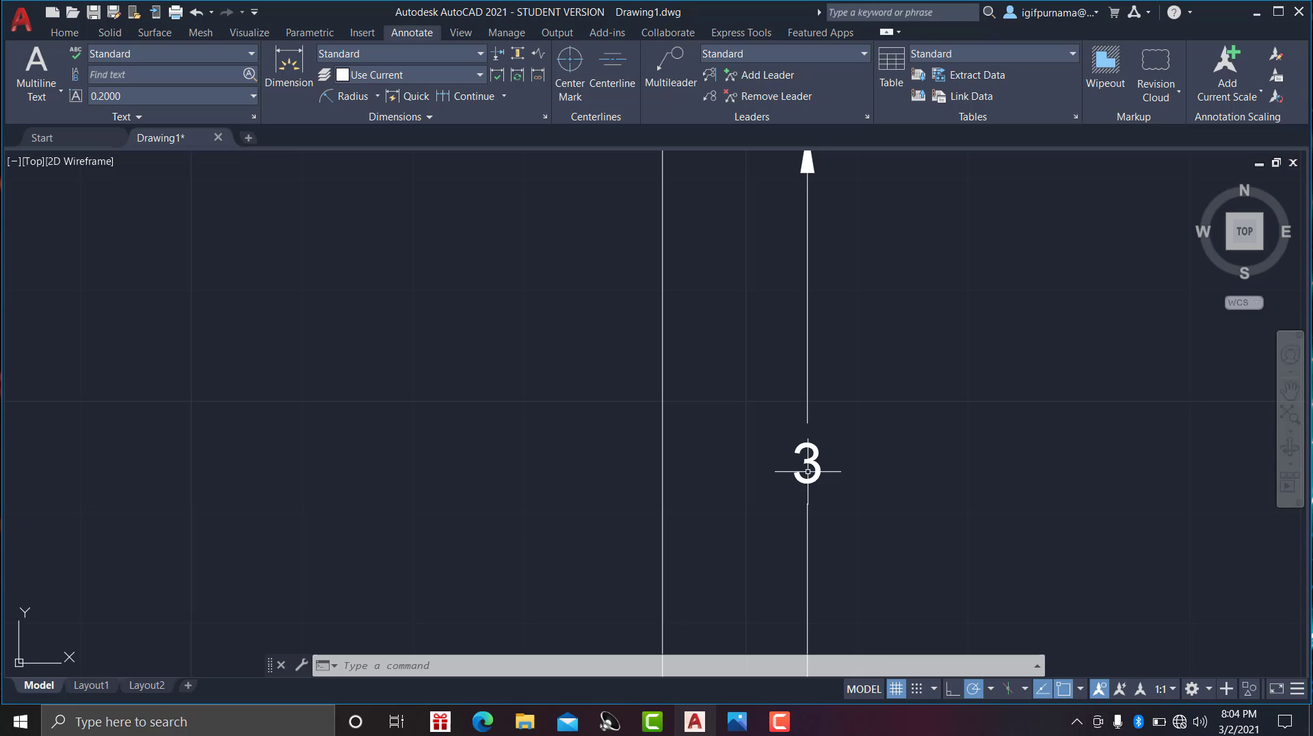
scroll(808, 471, "down", 2)
scroll(808, 464, "down", 4)
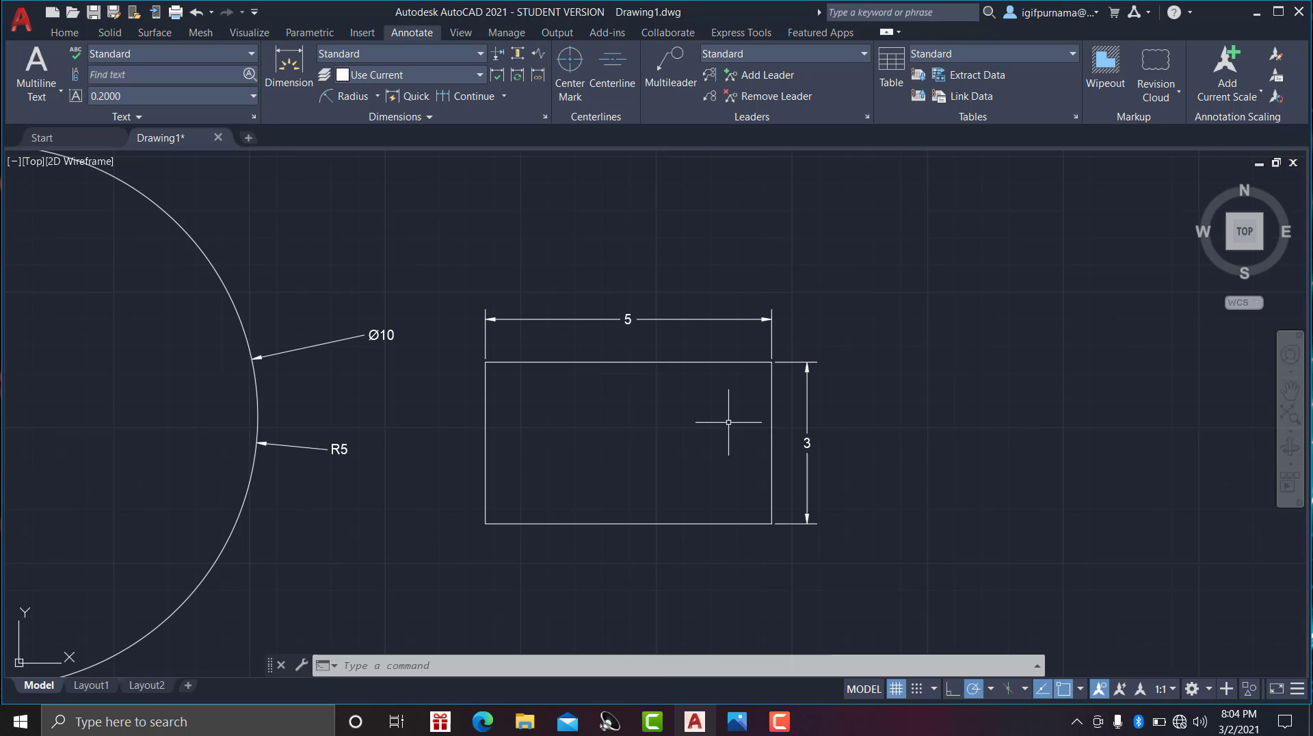
scroll(740, 429, "up", 3)
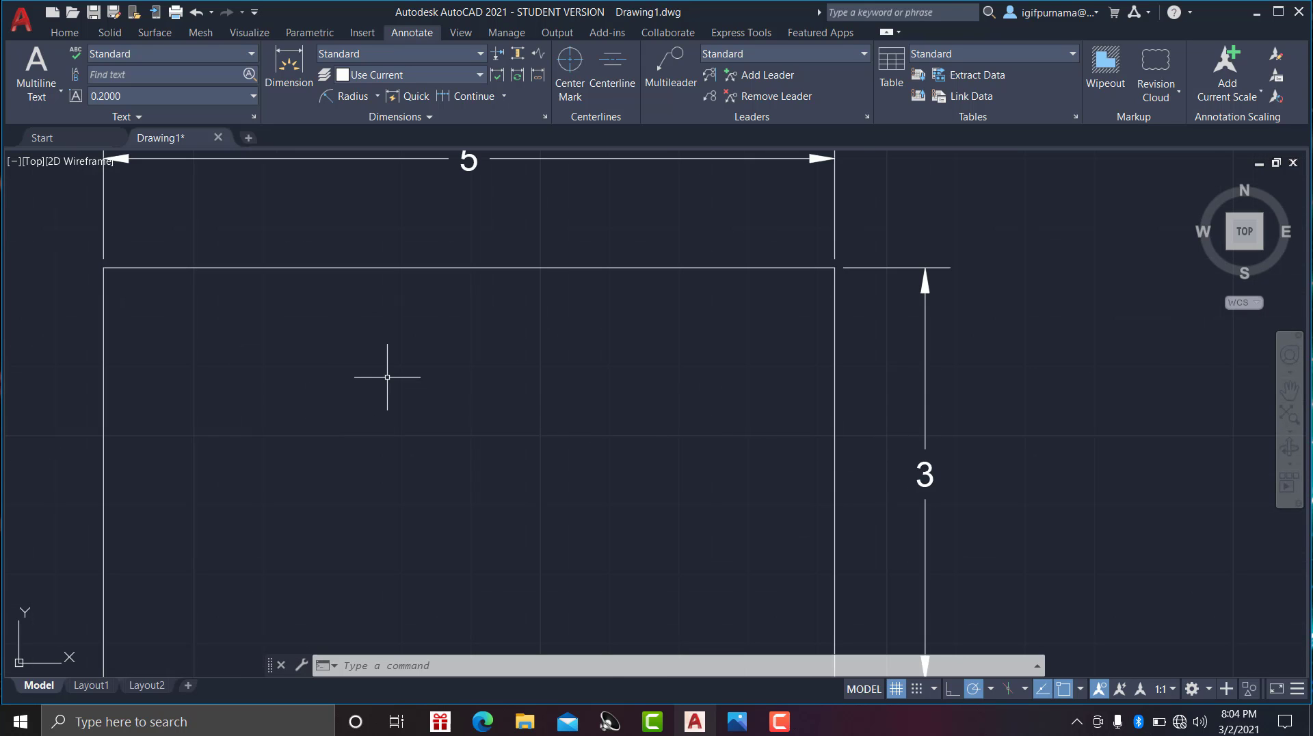
scroll(586, 396, "up", 2)
scroll(613, 366, "down", 4)
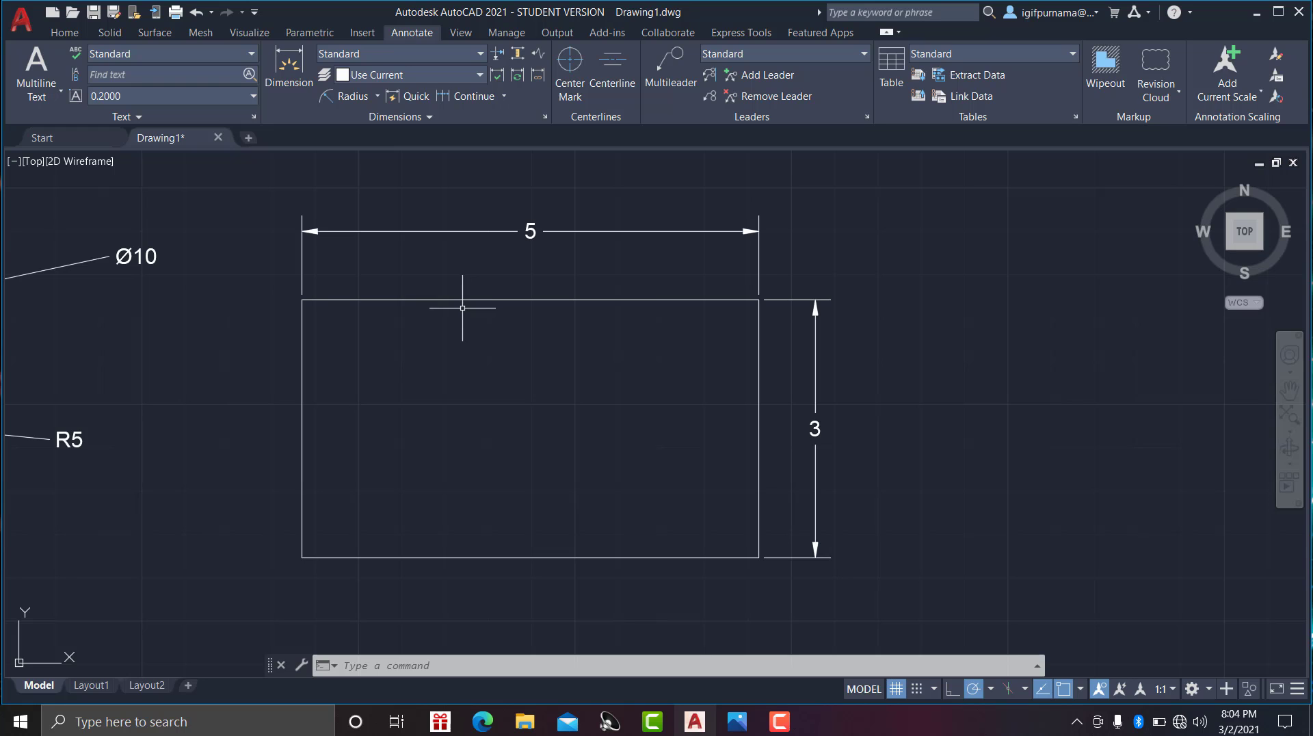
In the Standard style's Text tab, set vertical placement Outside and alignment Aligned with dimension line.
type("d")
key("Return")
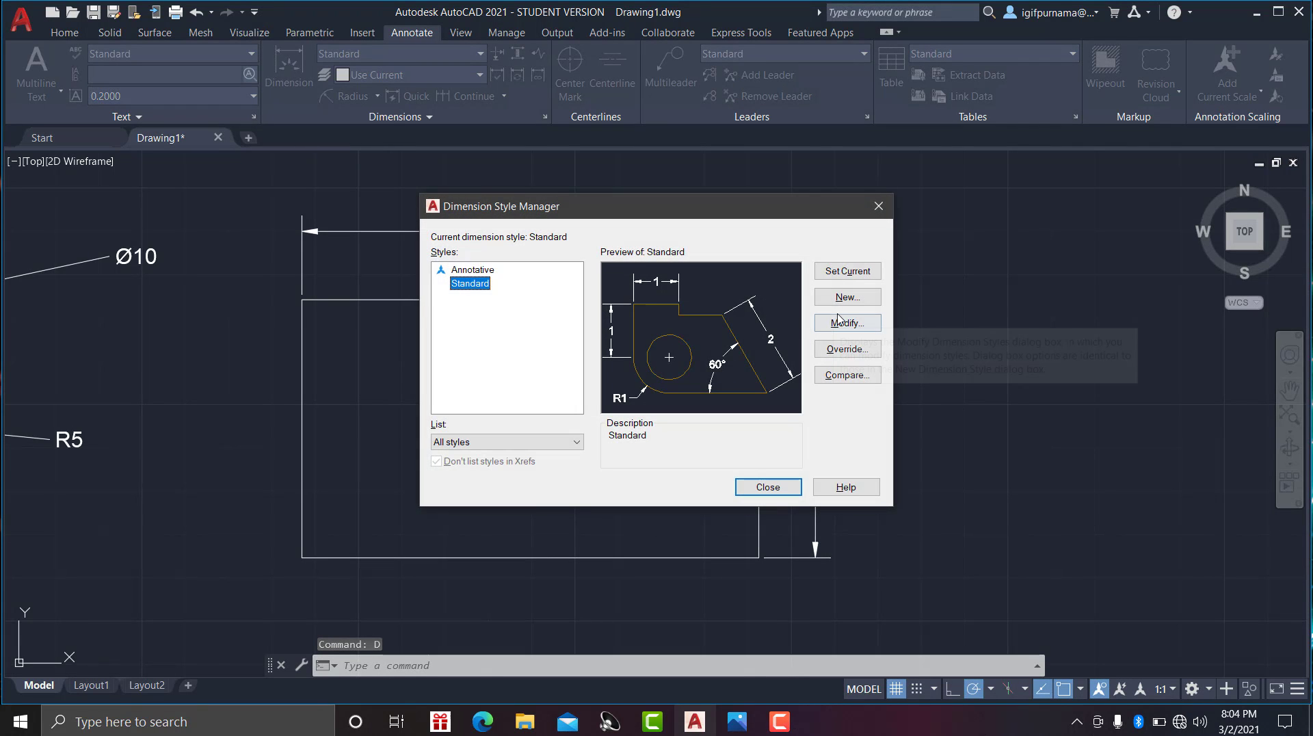
left_click(838, 321)
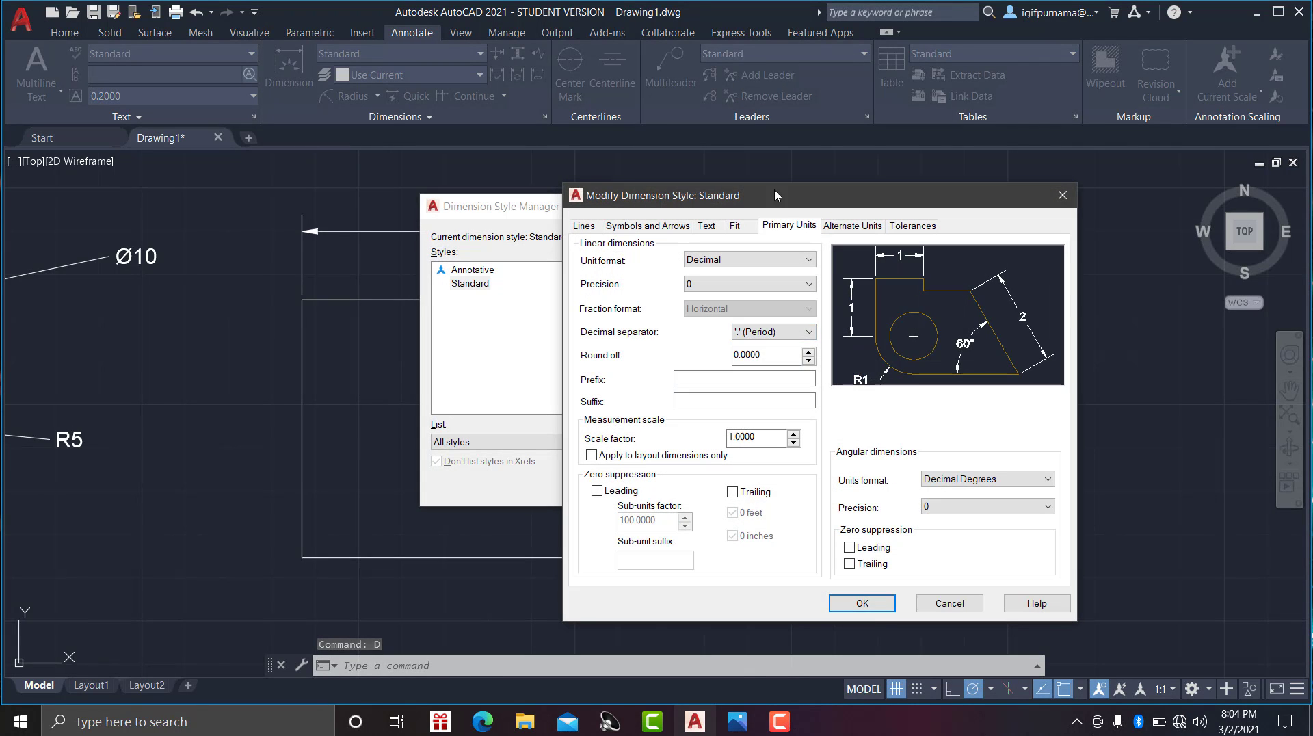
left_click_drag(775, 195, 673, 190)
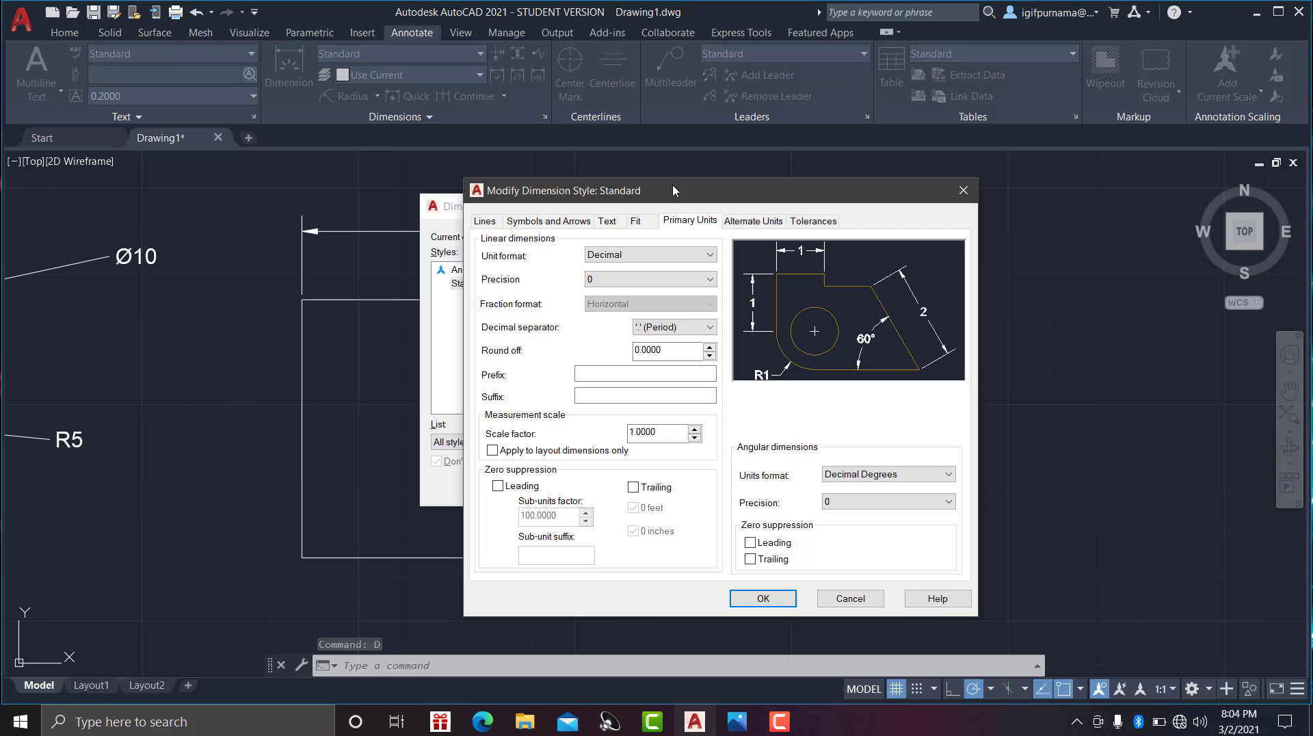
left_click(526, 223)
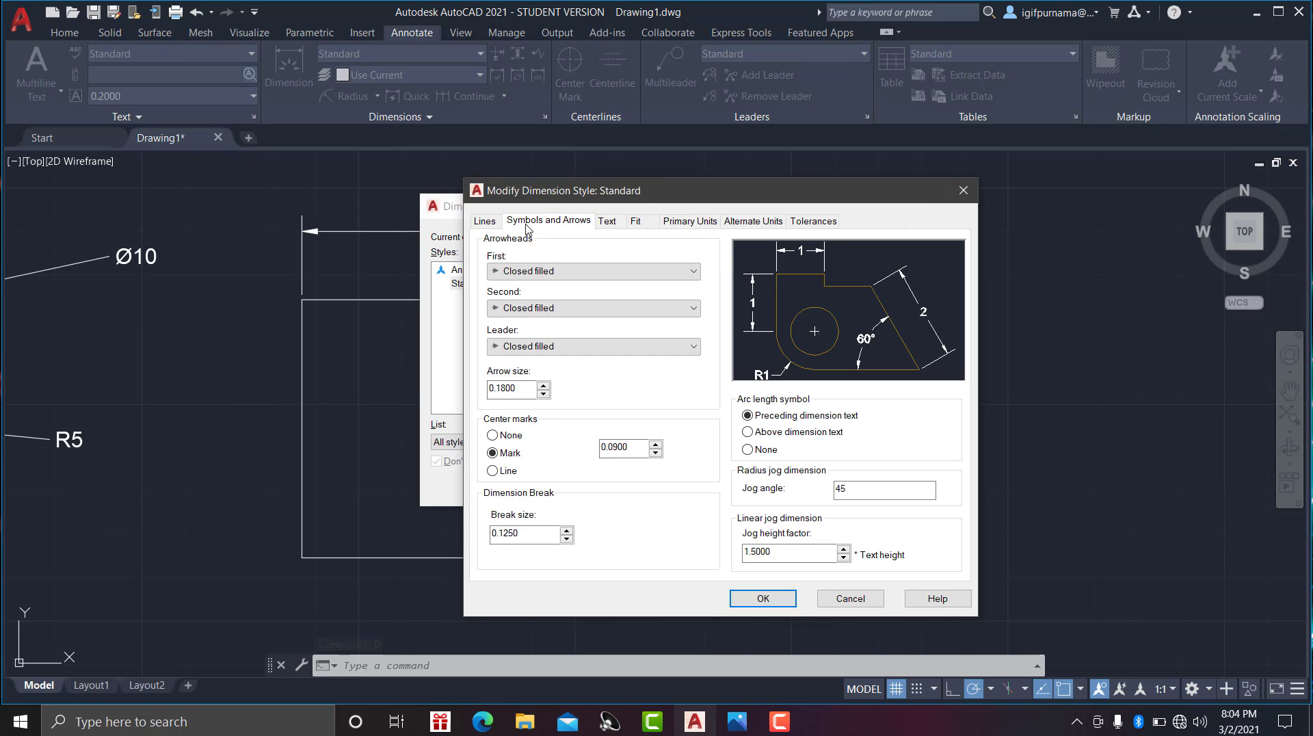
left_click(485, 222)
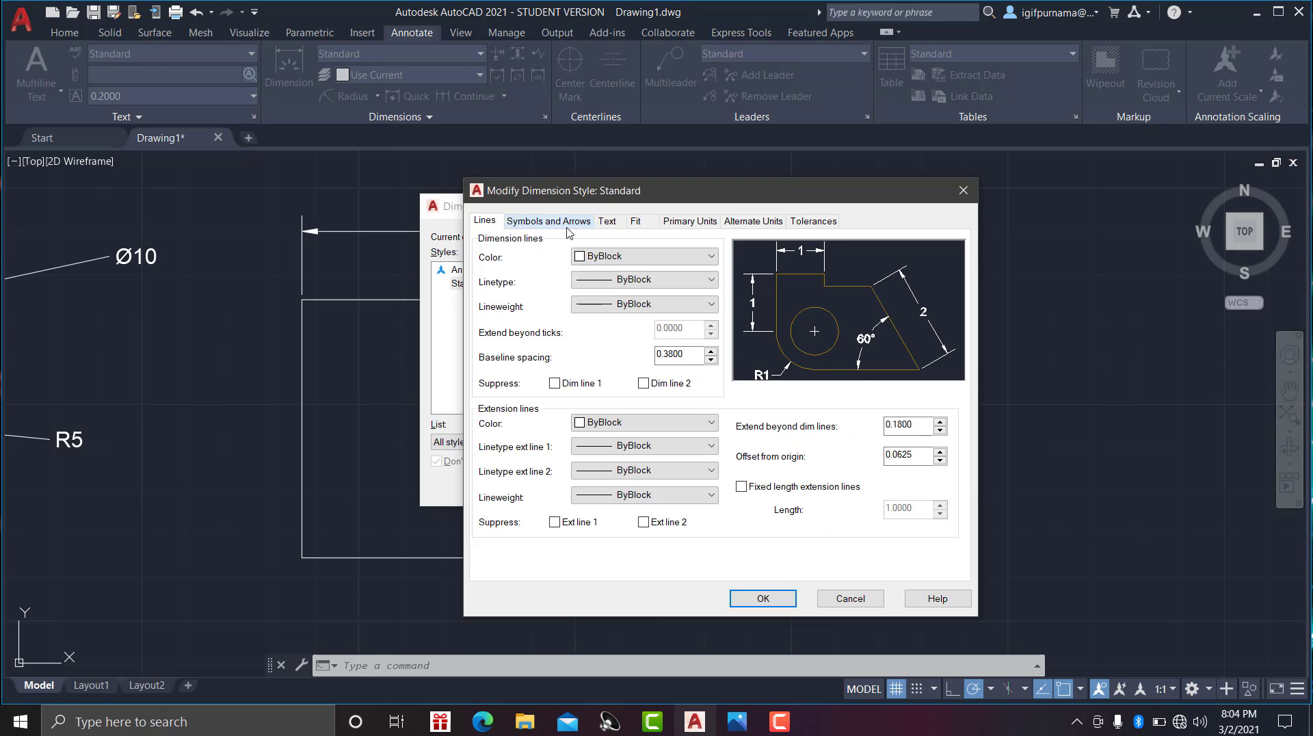
left_click(565, 226)
left_click(616, 221)
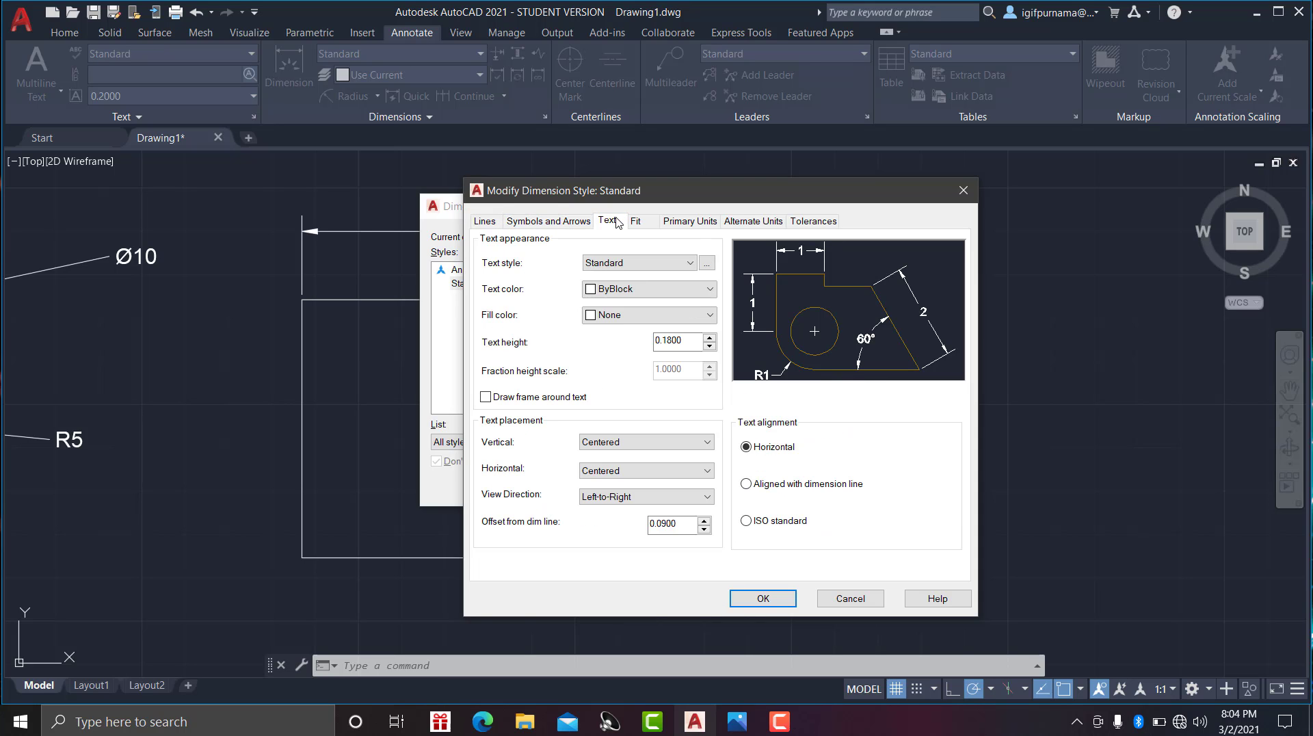
left_click(630, 443)
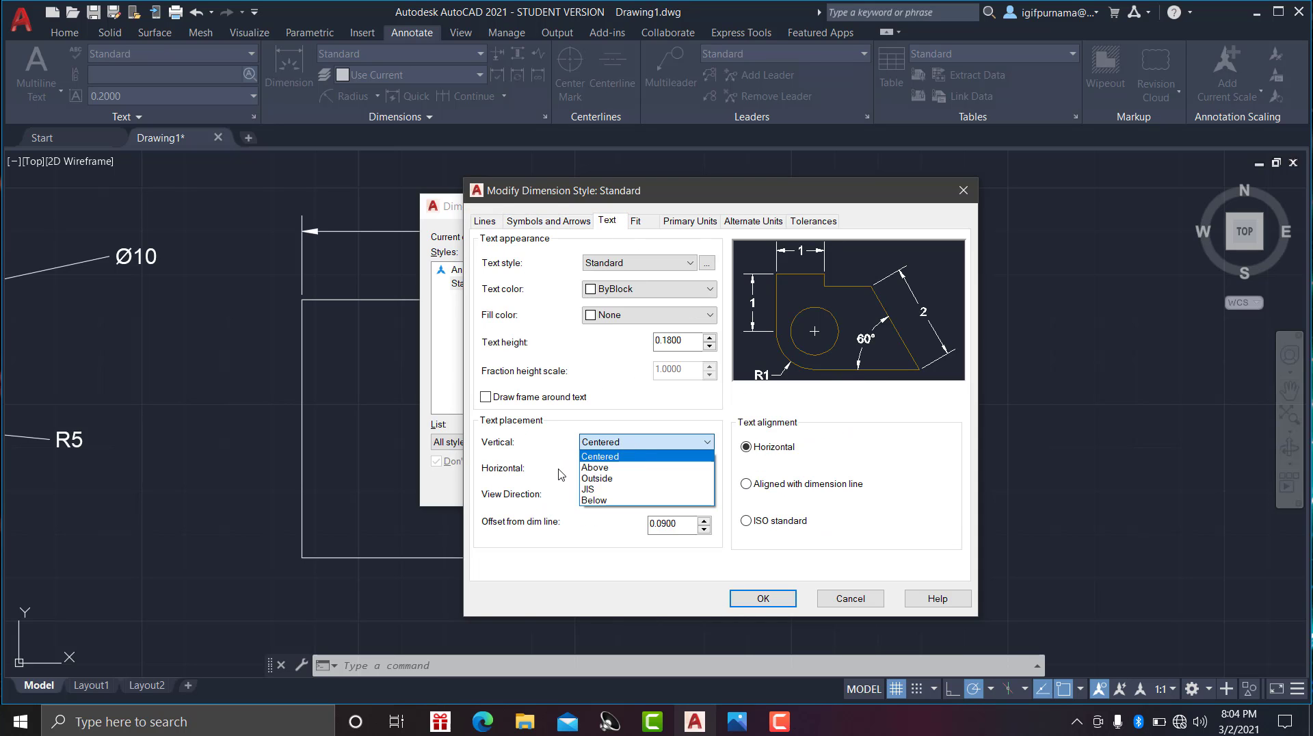
left_click(609, 226)
left_click(632, 442)
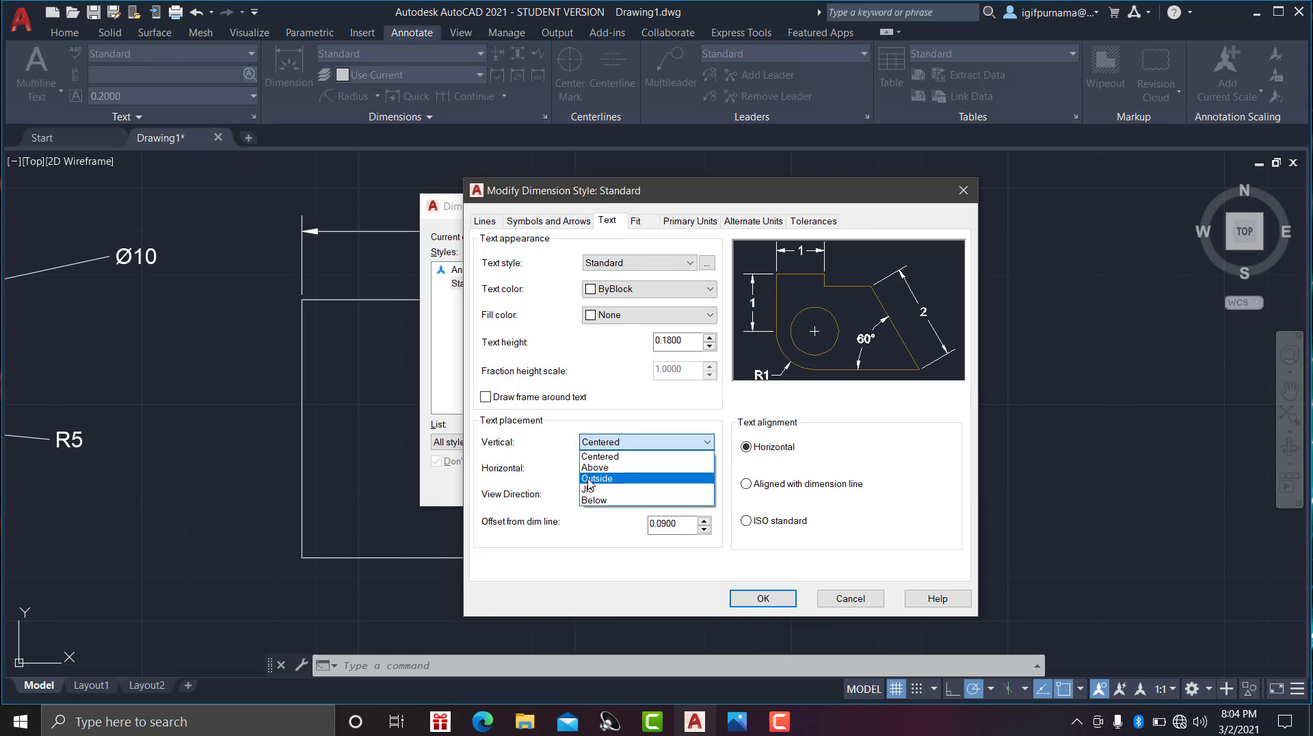
left_click(592, 478)
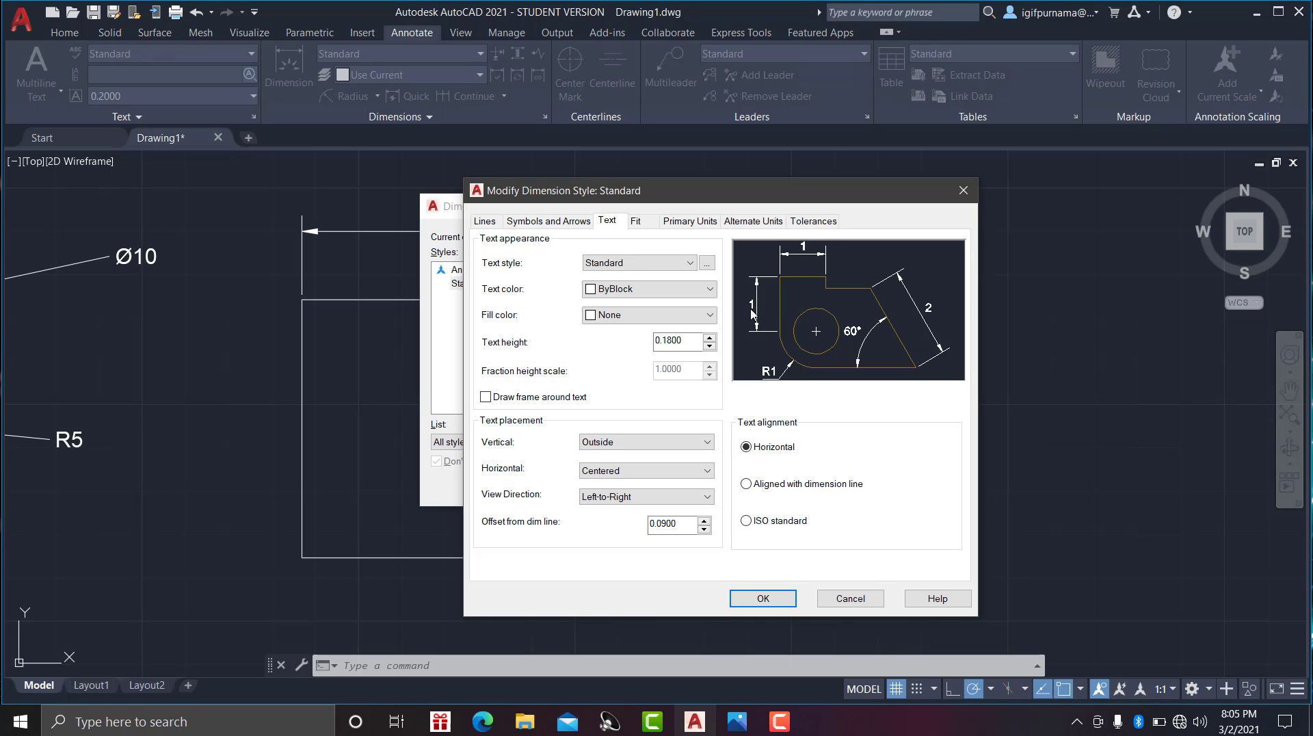
left_click(746, 484)
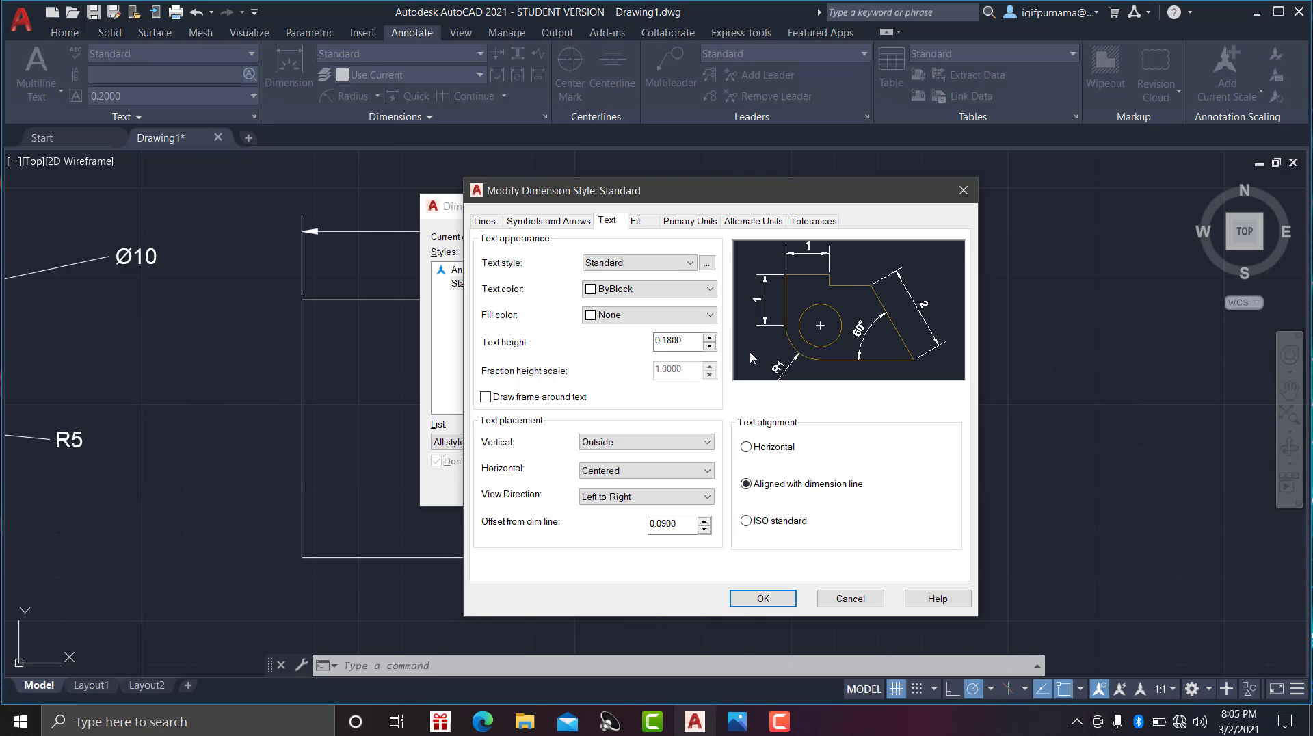
left_click(769, 599)
Close the Dimension Style Manager and review the Ø10, R5, 5 and 3 dimensions, now aligned with their lines.
left_click(773, 489)
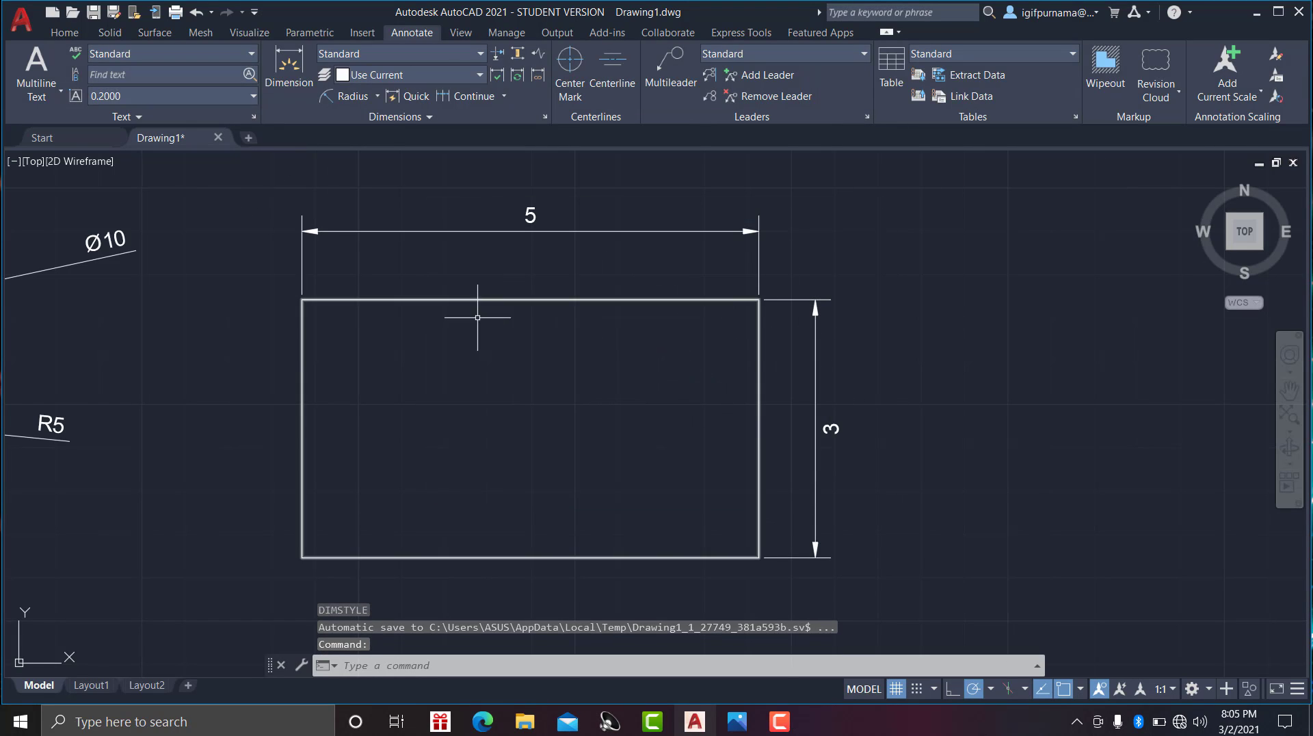
scroll(496, 340, "down", 4)
scroll(496, 339, "up", 4)
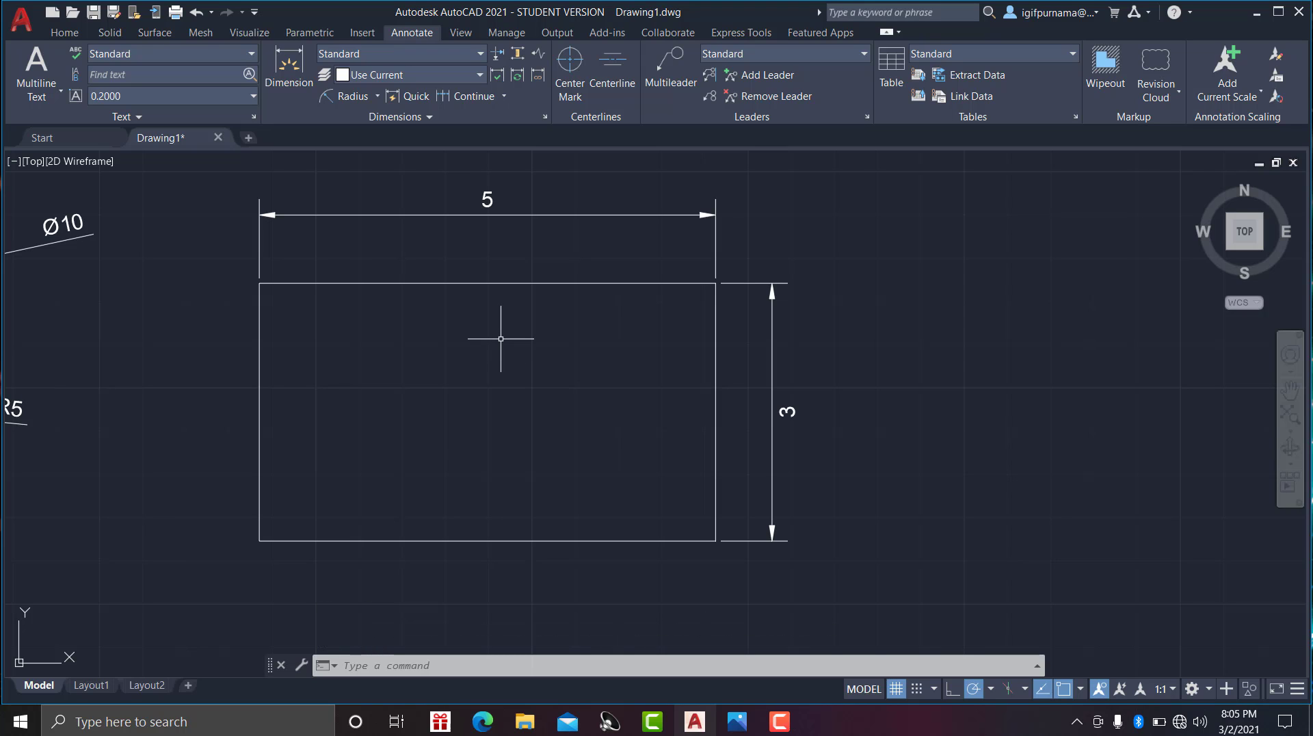
scroll(509, 342, "up", 2)
scroll(513, 362, "down", 6)
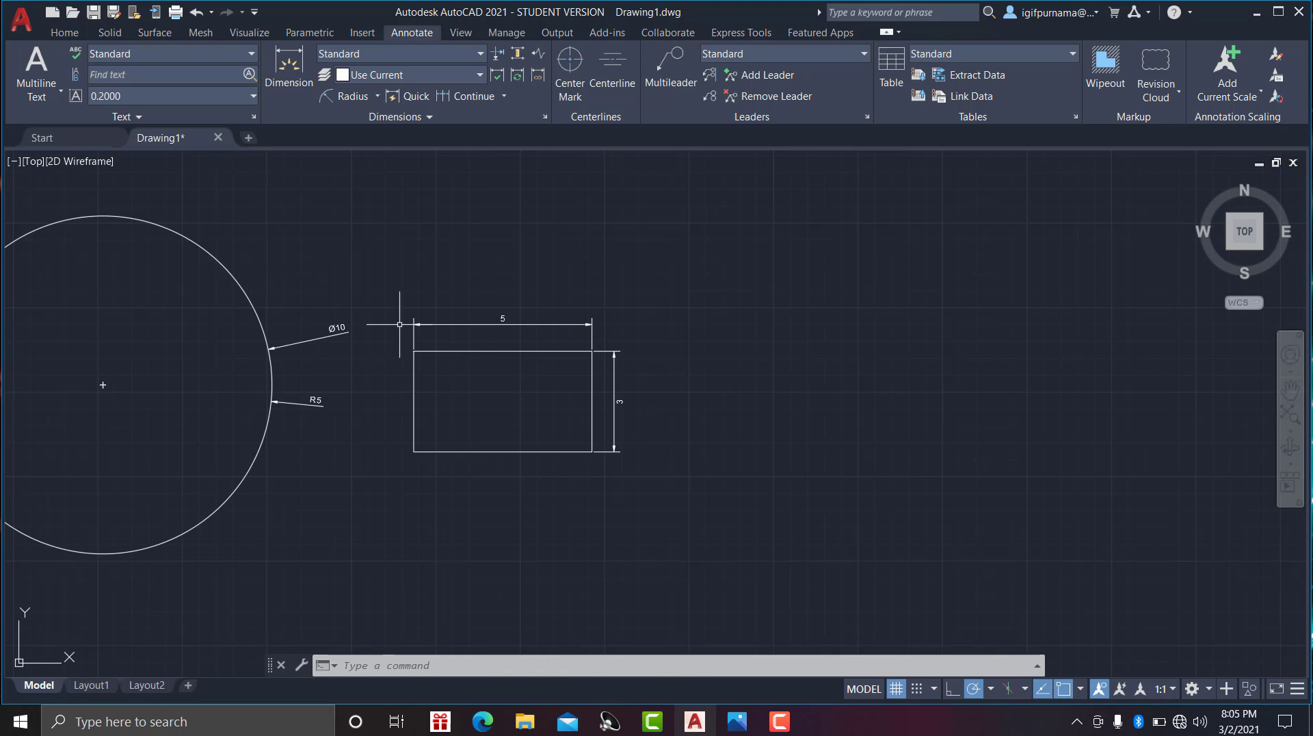
scroll(403, 314, "up", 2)
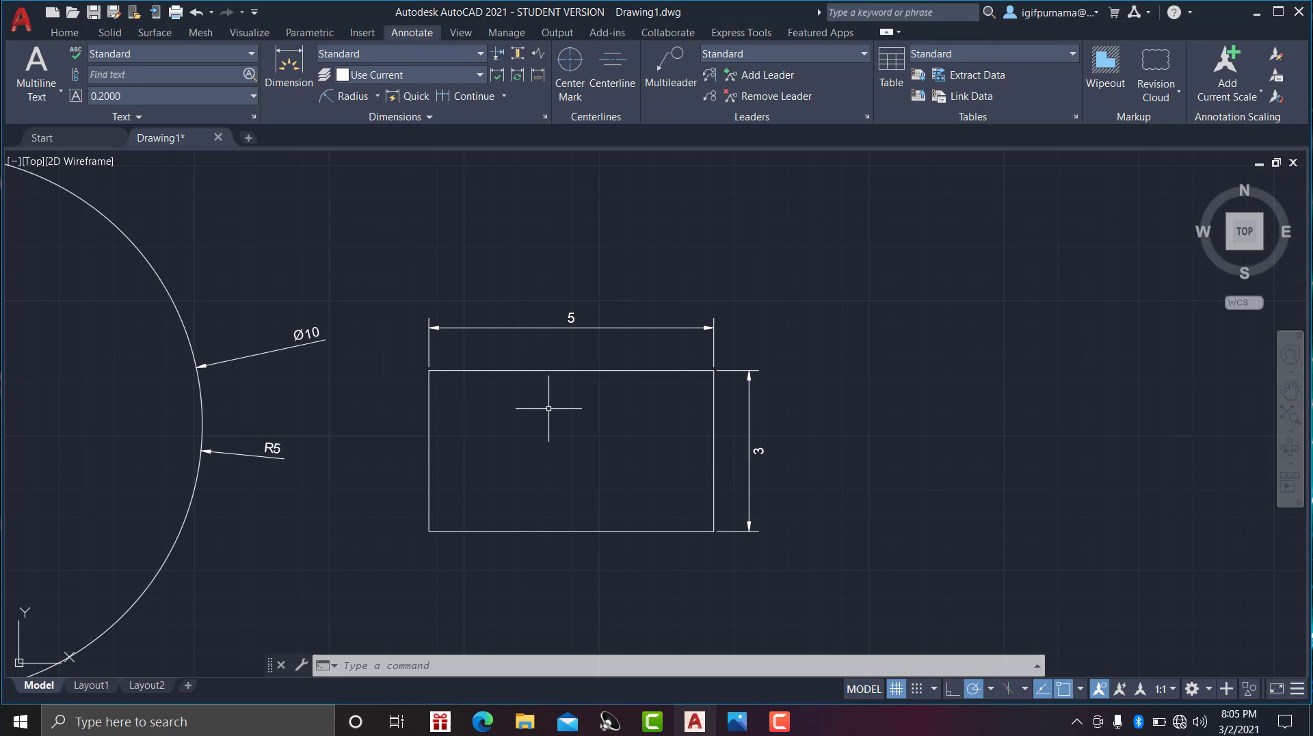